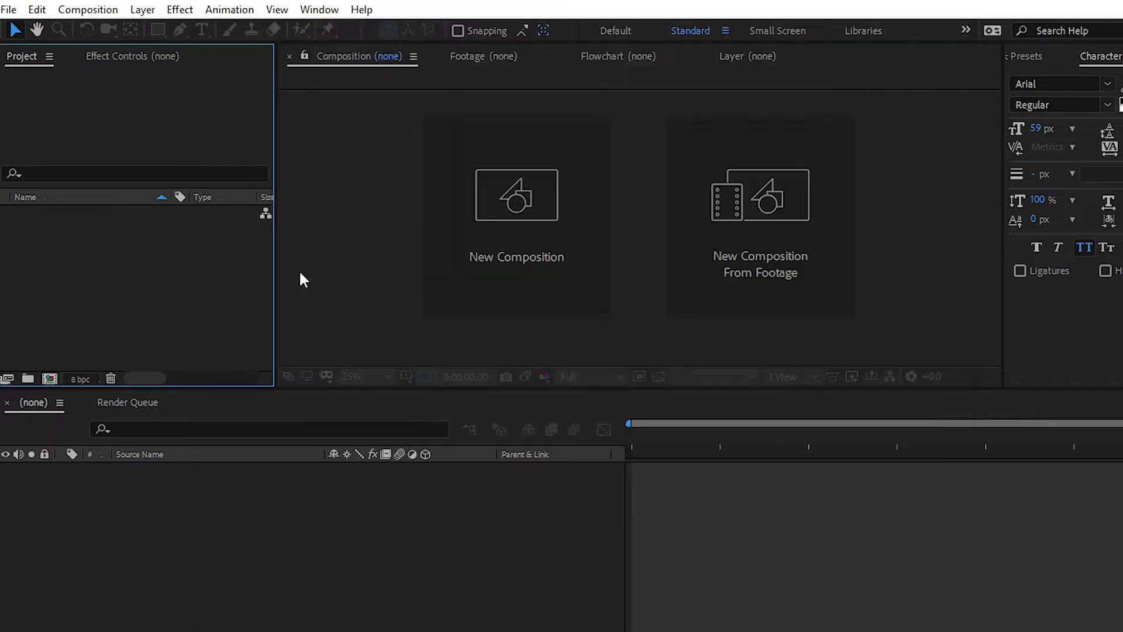
Create a 1920 x 1080, 24 fps composition with a duration of 10 seconds, named Motion graphics
left_click(525, 191)
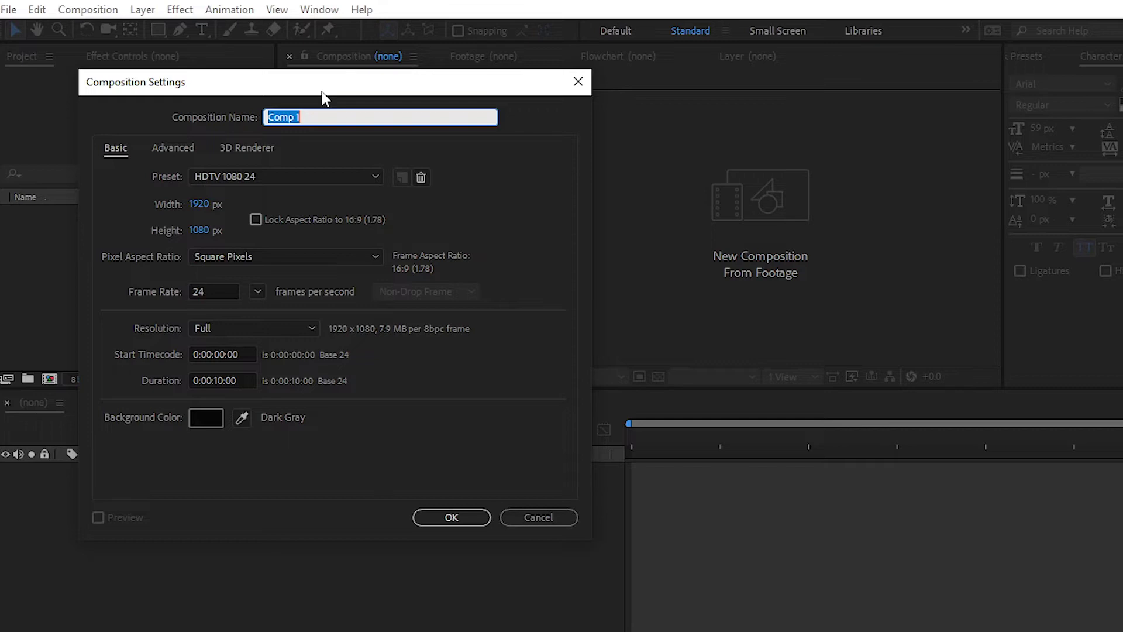
type("Motion graphics")
key("Return")
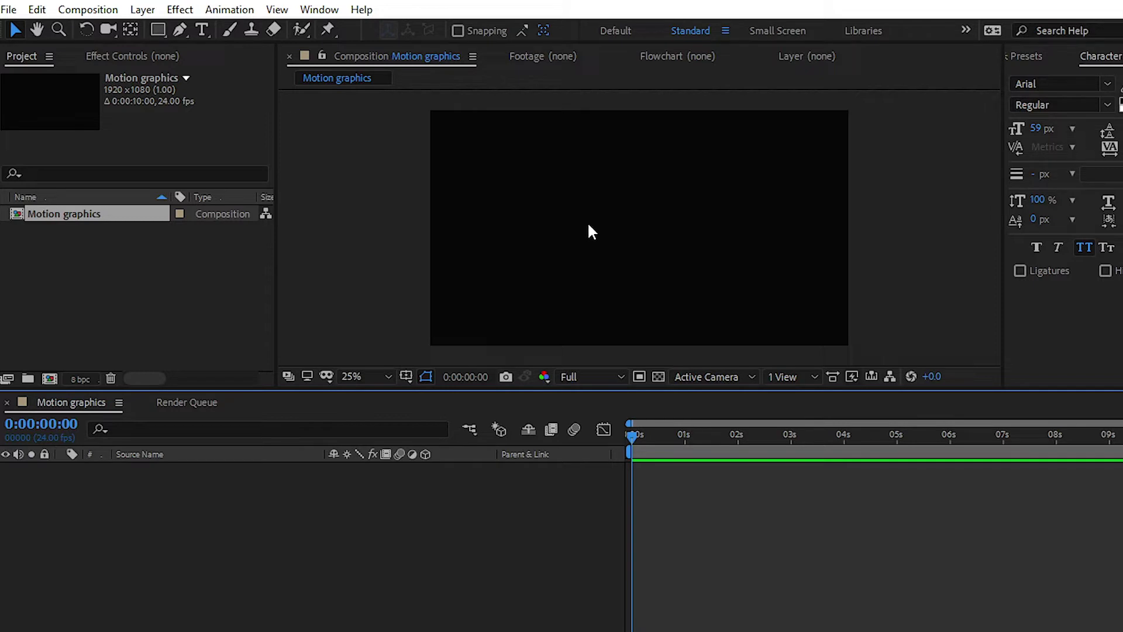
Draw a wide grey rectangle without a visible stroke in the lower-left area of the composition
left_click(414, 195)
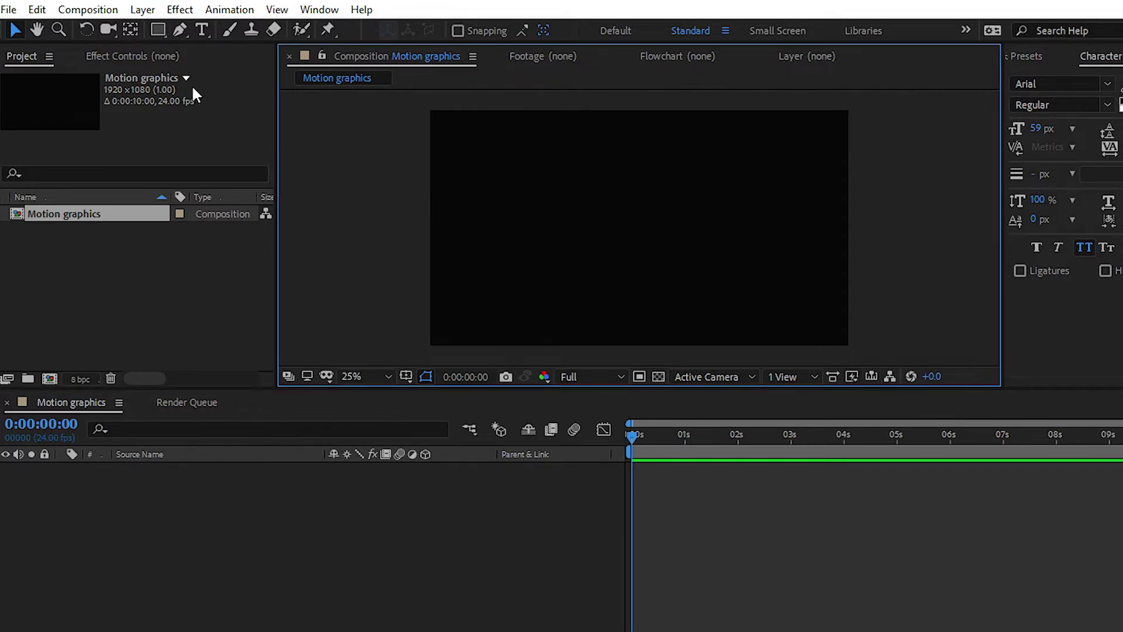
left_click(157, 28)
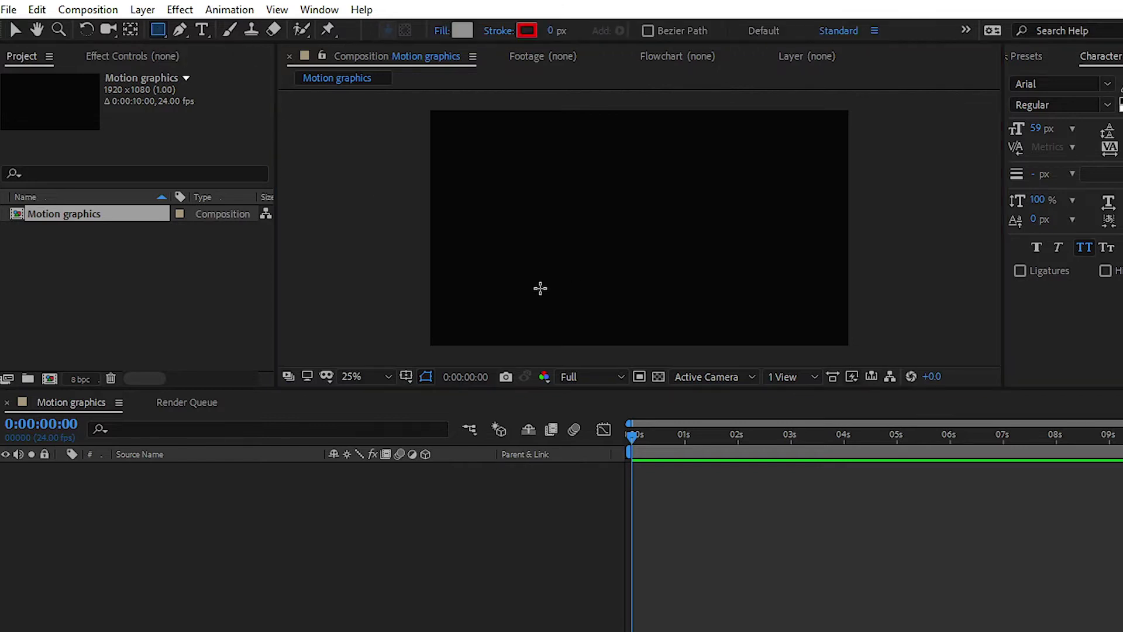
left_click_drag(440, 267, 616, 296)
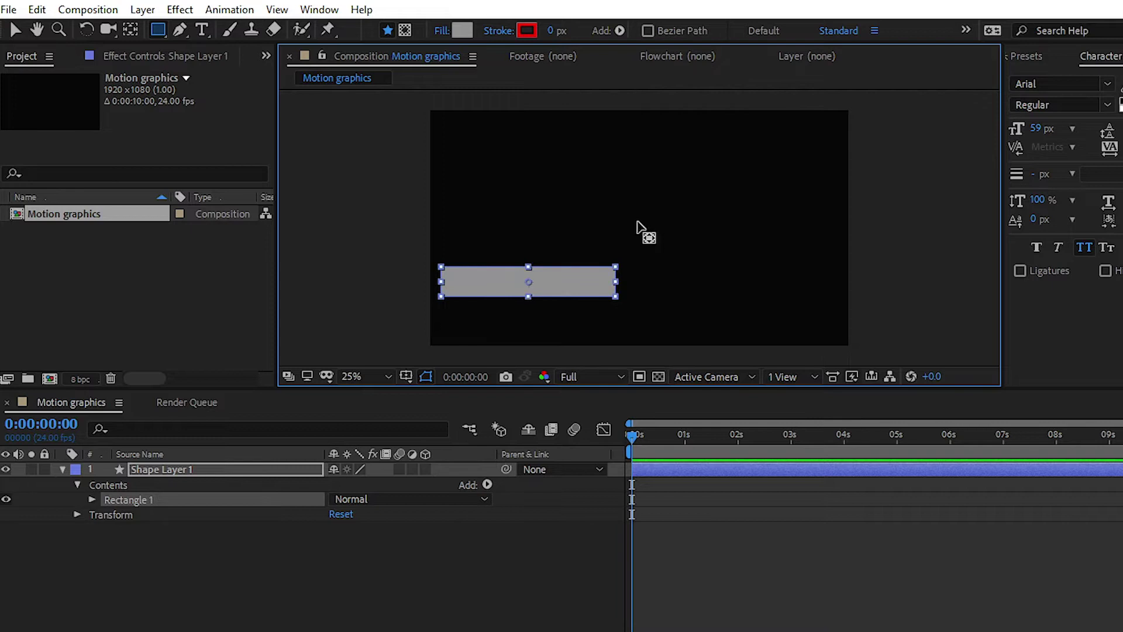
Move the shape layer's anchor point to the bottom-left corner of the grey rectangle
key("y")
left_click_drag(639, 227, 661, 180)
key("period")
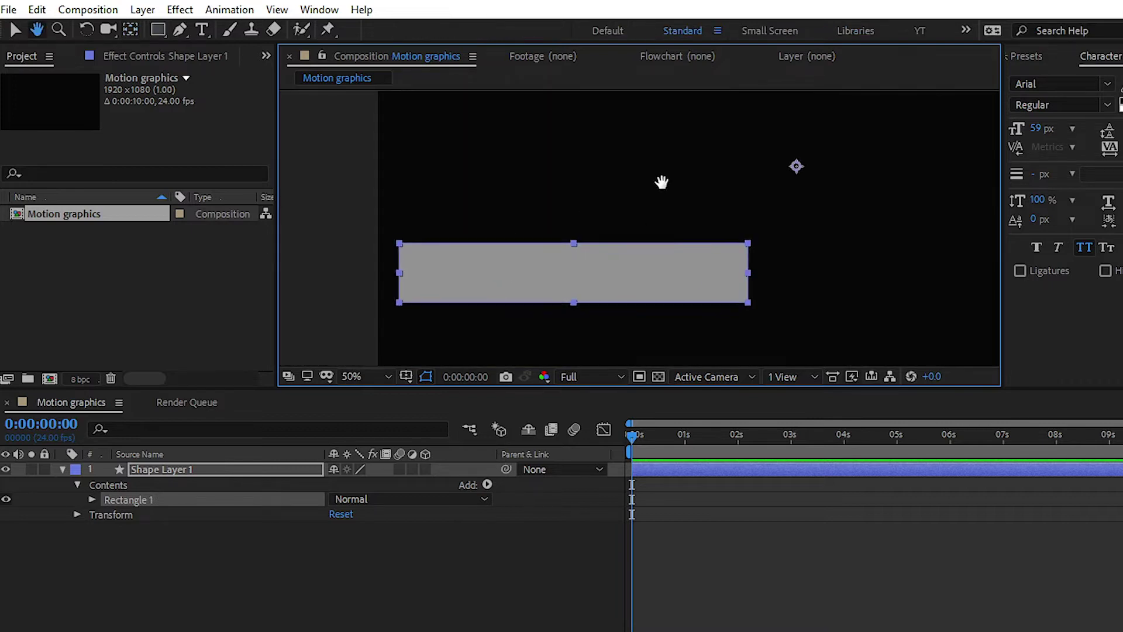
left_click(361, 175)
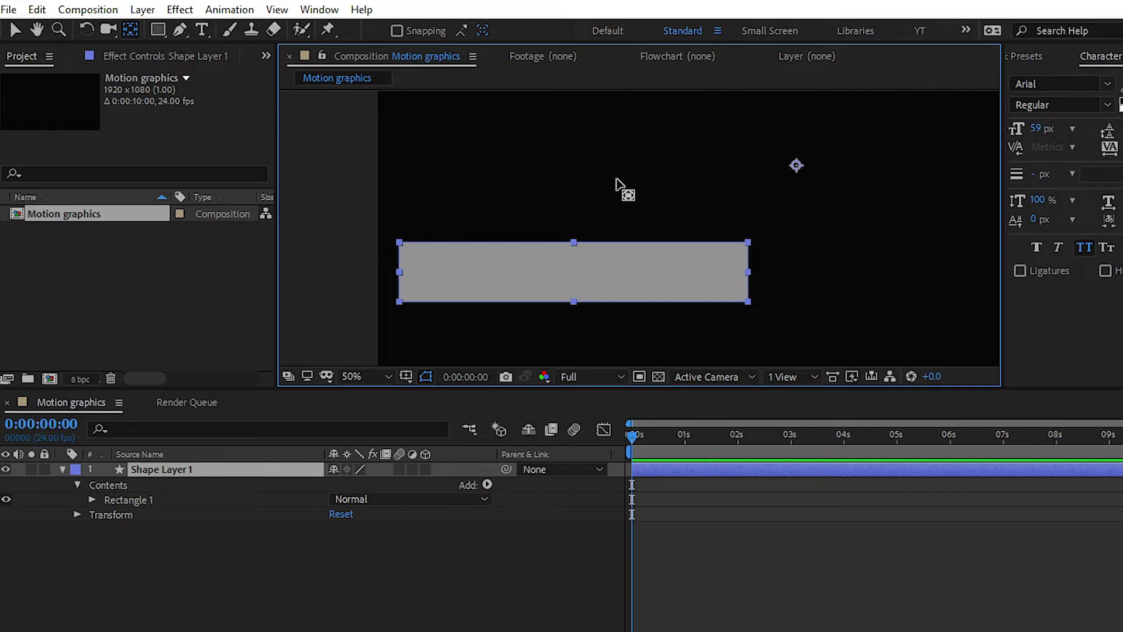
left_click_drag(796, 166, 399, 301)
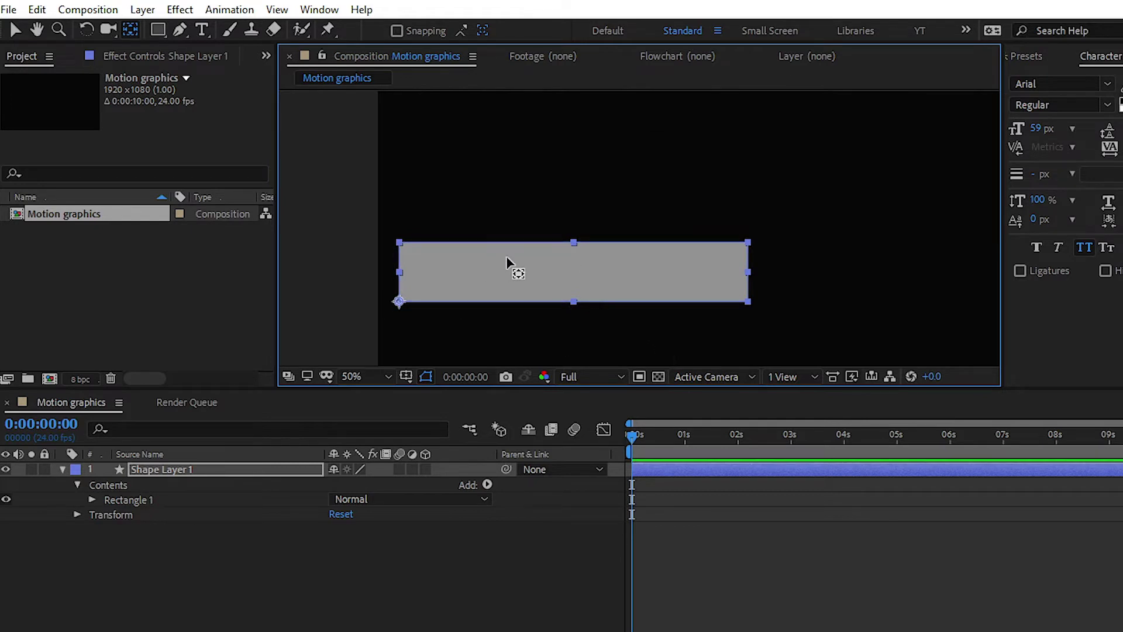
key("v")
left_click(354, 197)
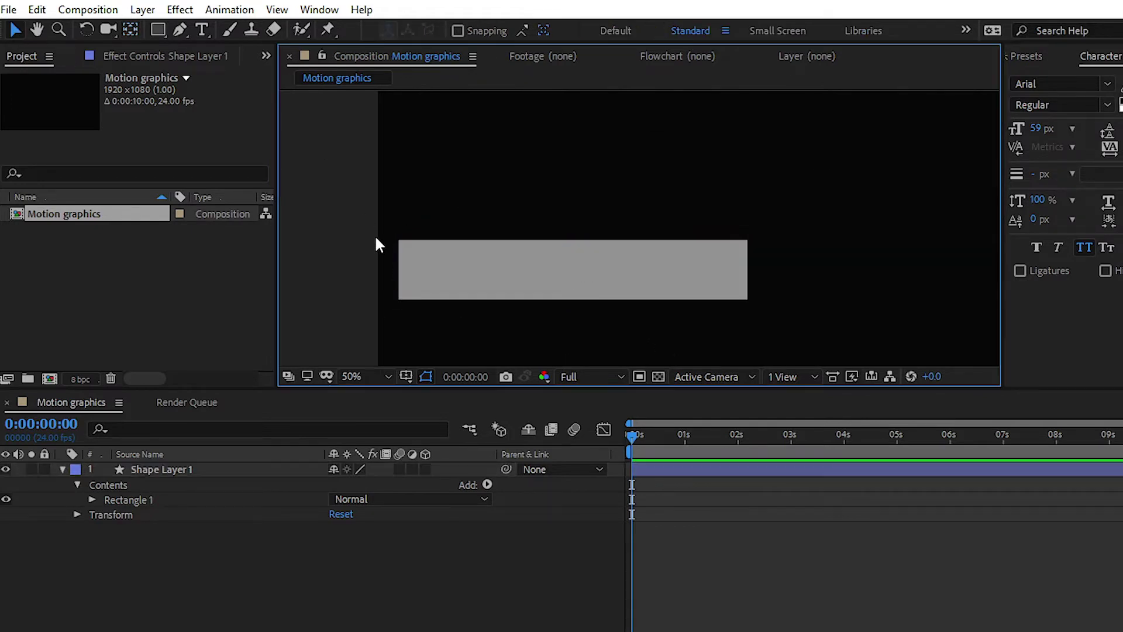
Draw a second, slightly larger rectangle on the same shape layer, overlapping the first one above and to its right
left_click(577, 288)
left_click(156, 29)
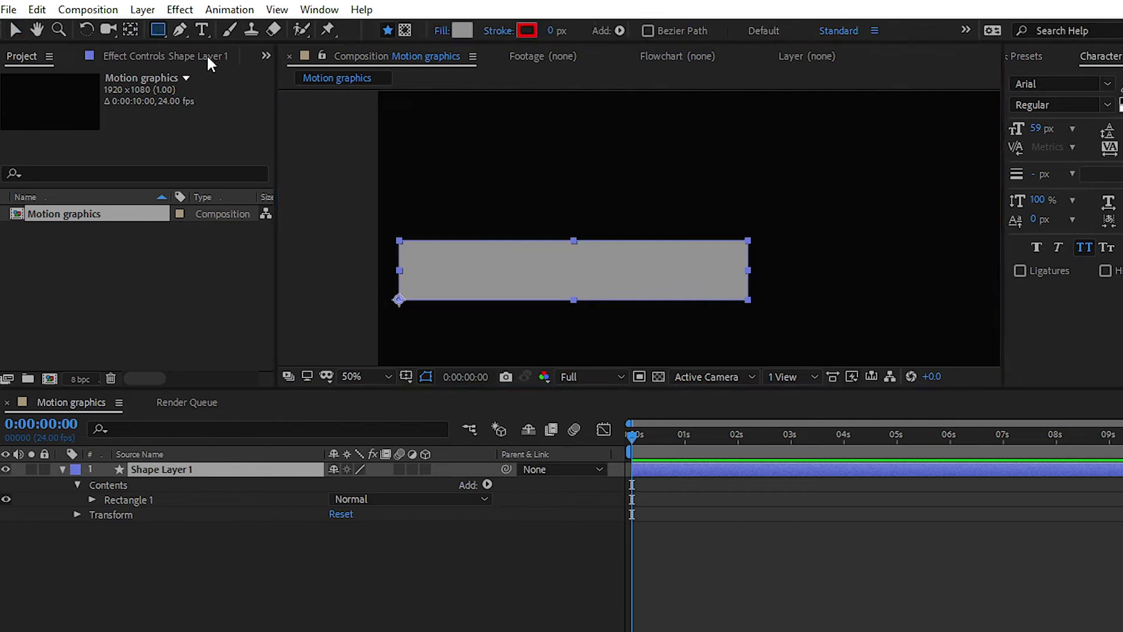
left_click_drag(438, 205, 811, 269)
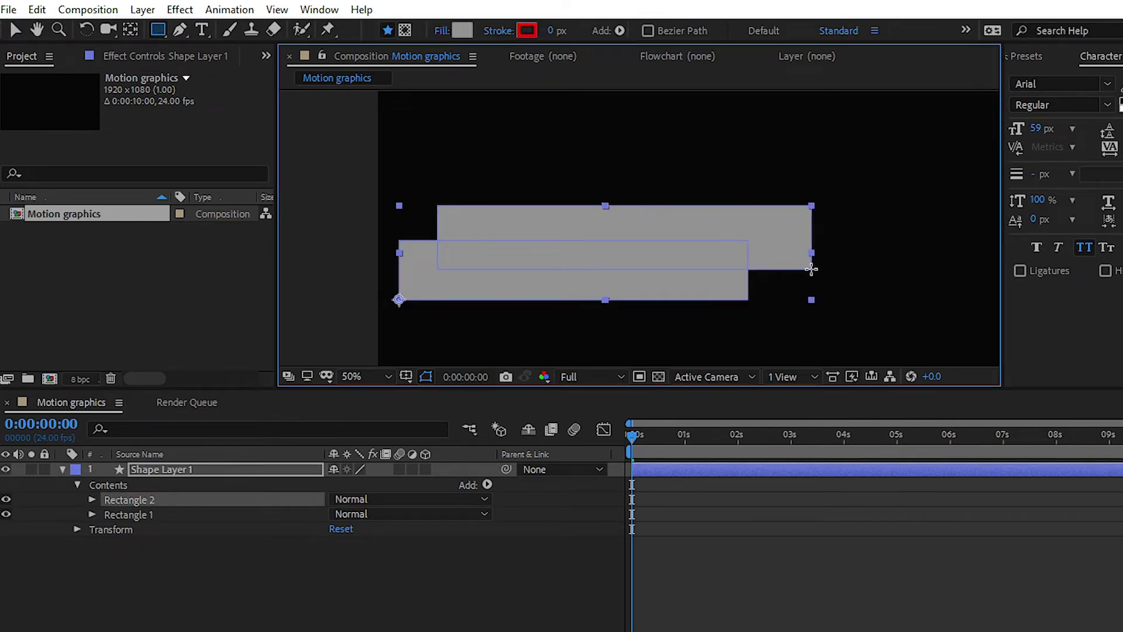
Fill the second rectangle with white (FFFFFF) and shift it slightly down and left over the grey rectangle
left_click(462, 31)
left_click_drag(145, 339, 82, 307)
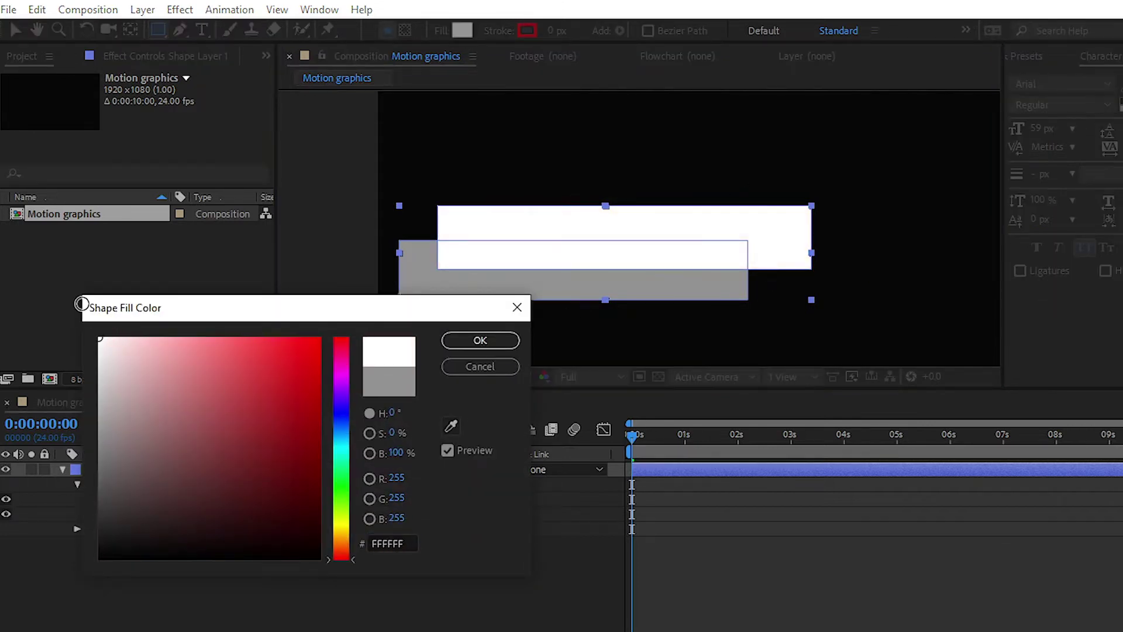
left_click(485, 344)
left_click(17, 32)
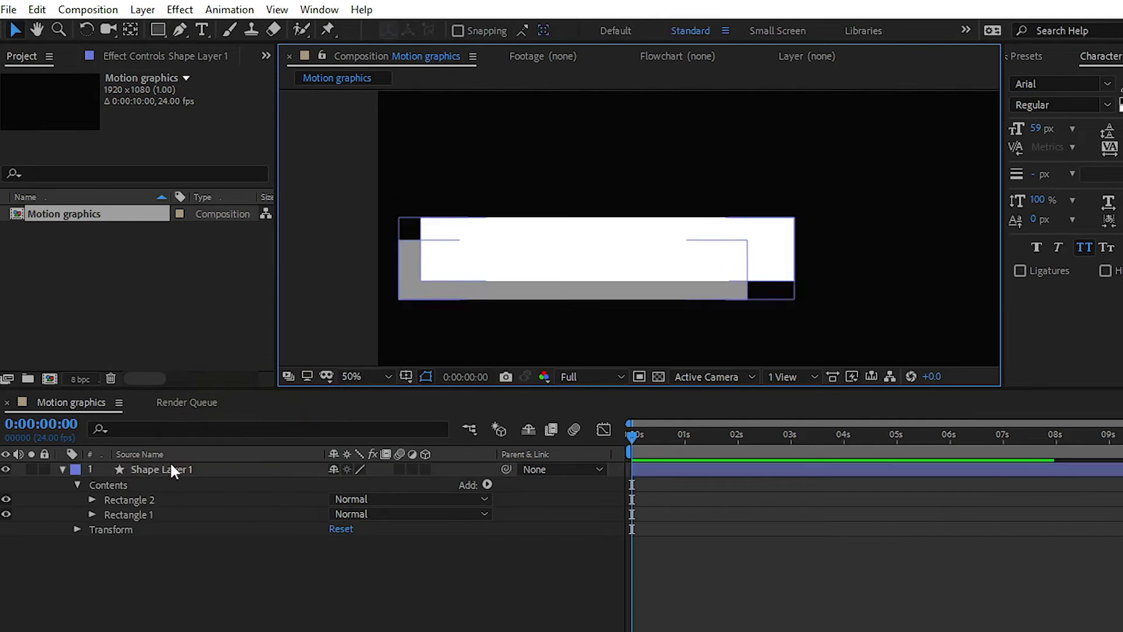
left_click(177, 469)
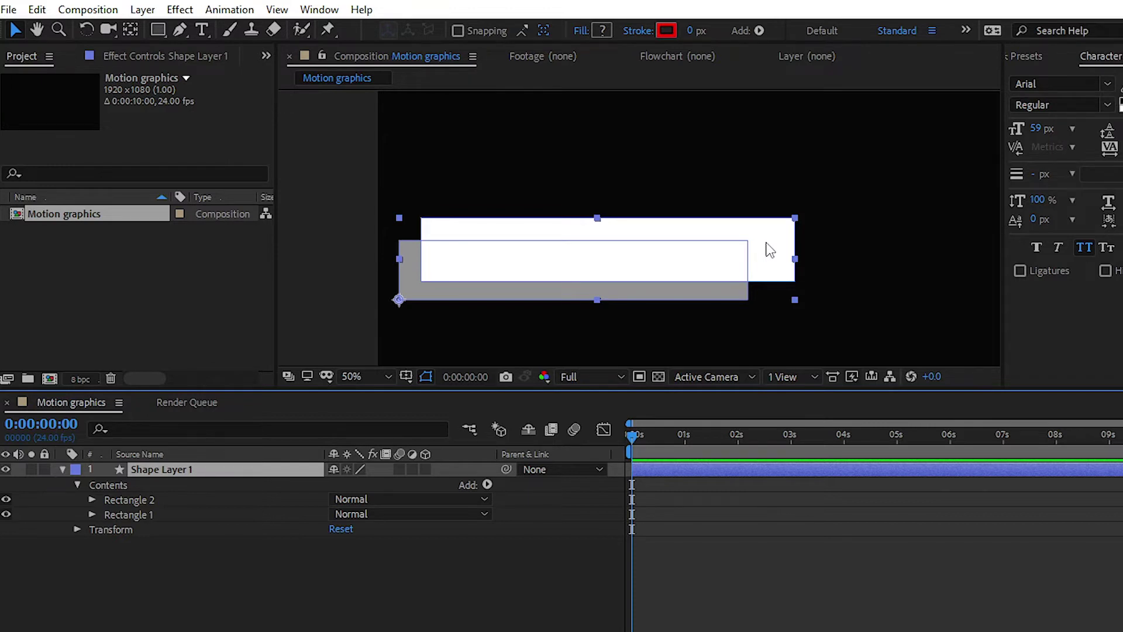
left_click(837, 203)
Add a text layer reading "Premiere Essential" on the white rectangle
left_click(201, 30)
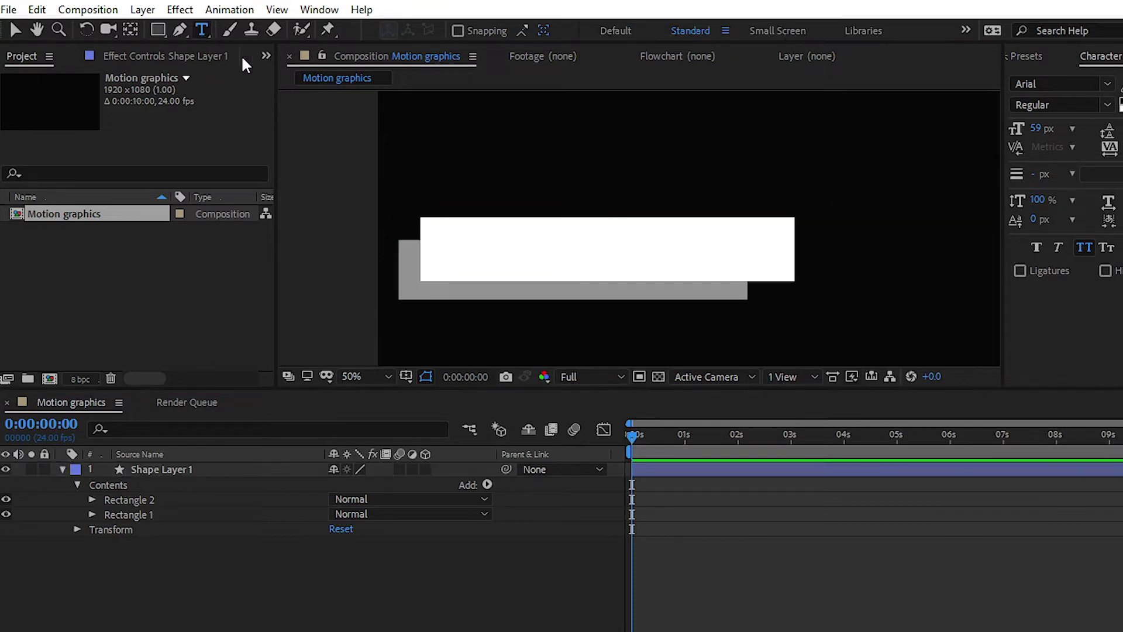
left_click(465, 248)
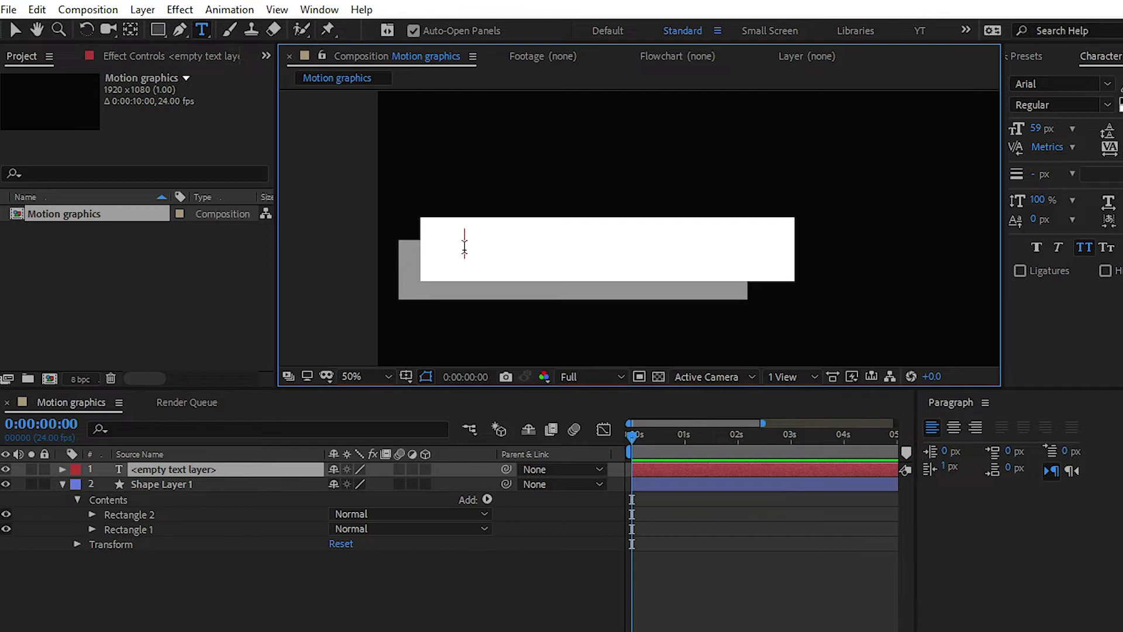
type("Premie ")
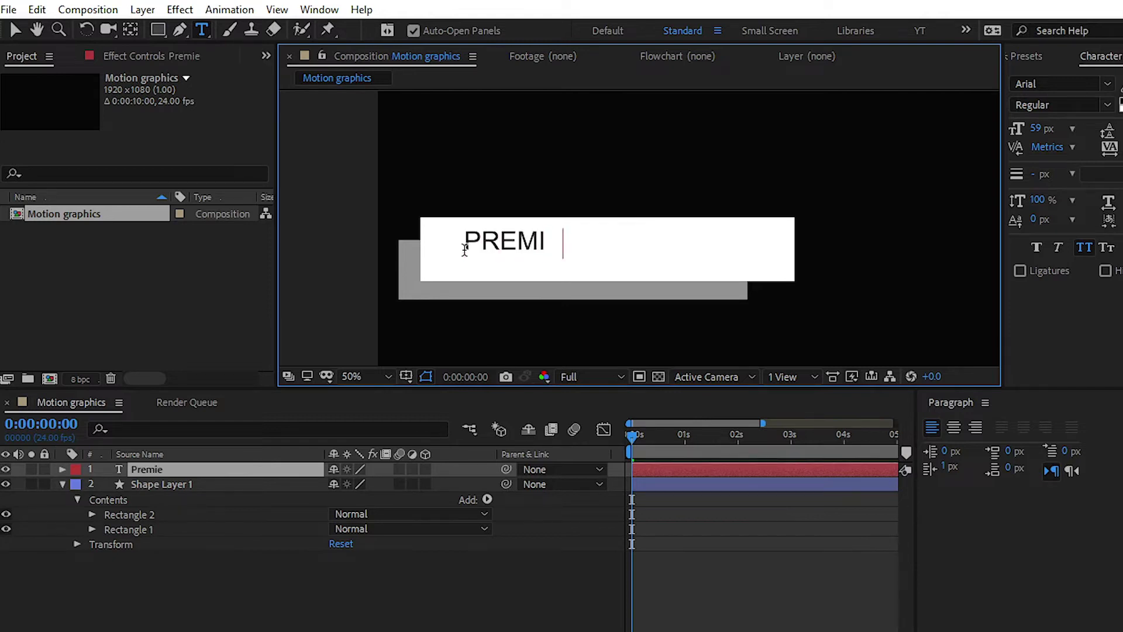
type("e Essen")
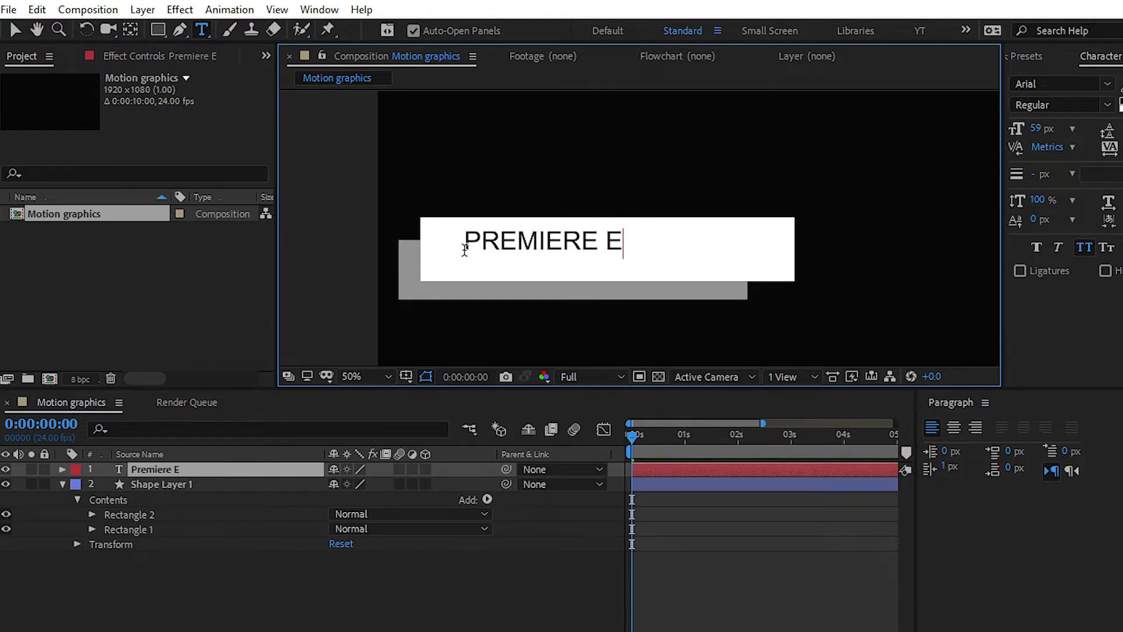
type("tial")
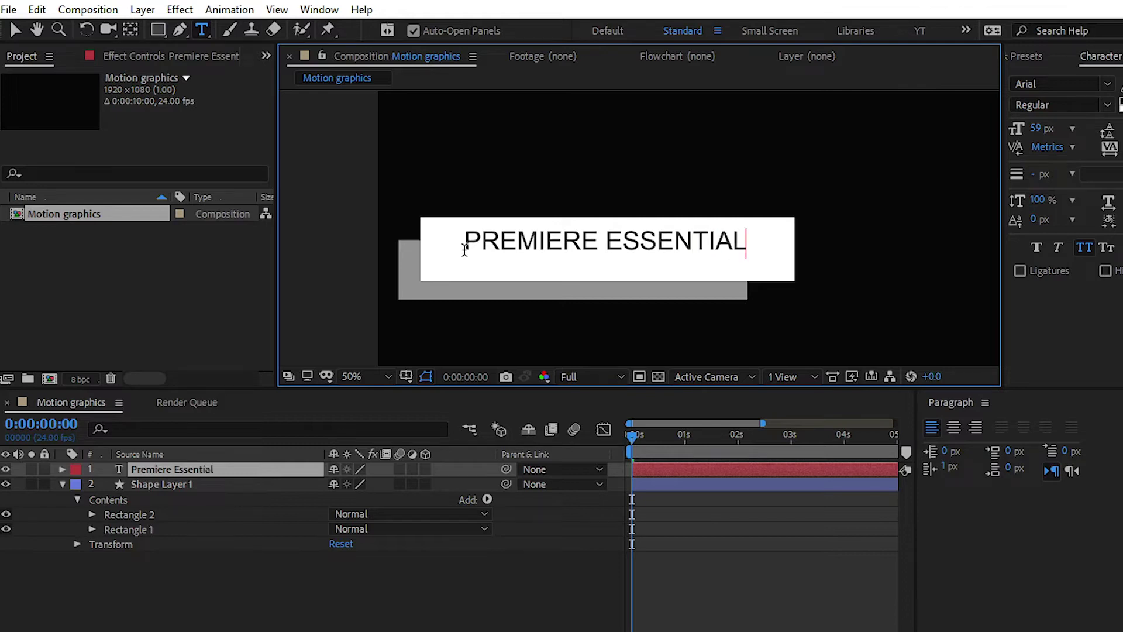
Set the title's font size to 71 px and center the text inside the white rectangle
left_click(16, 29)
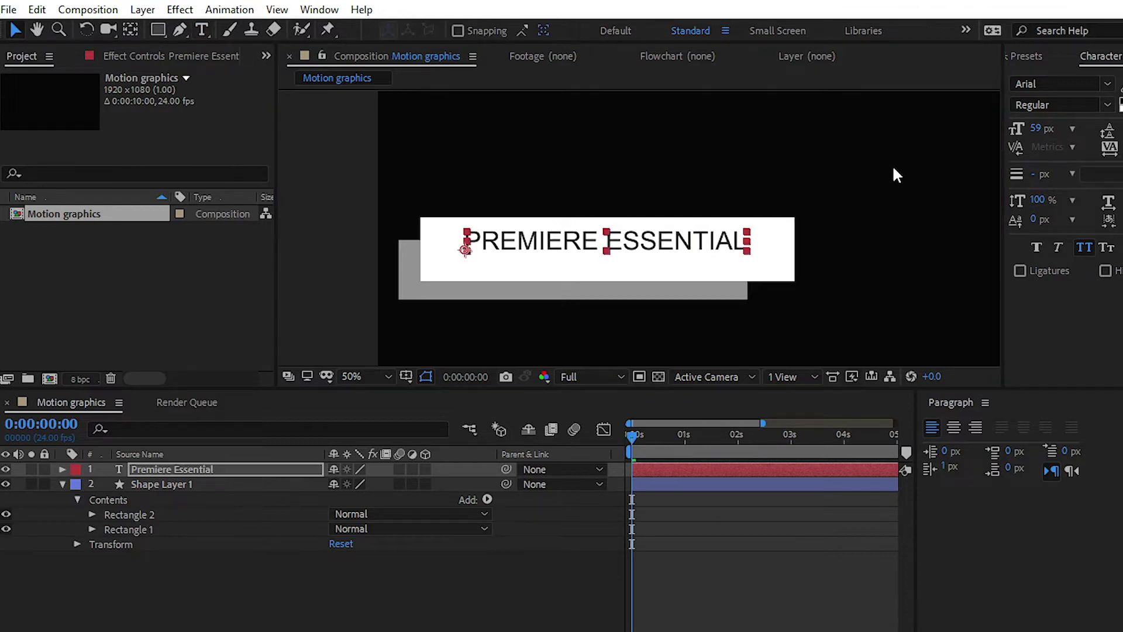
mouse_move(1035, 128)
left_mouse_down()
mouse_move(1067, 127)
mouse_move(1052, 127)
left_mouse_up()
left_click_drag(771, 240, 747, 247)
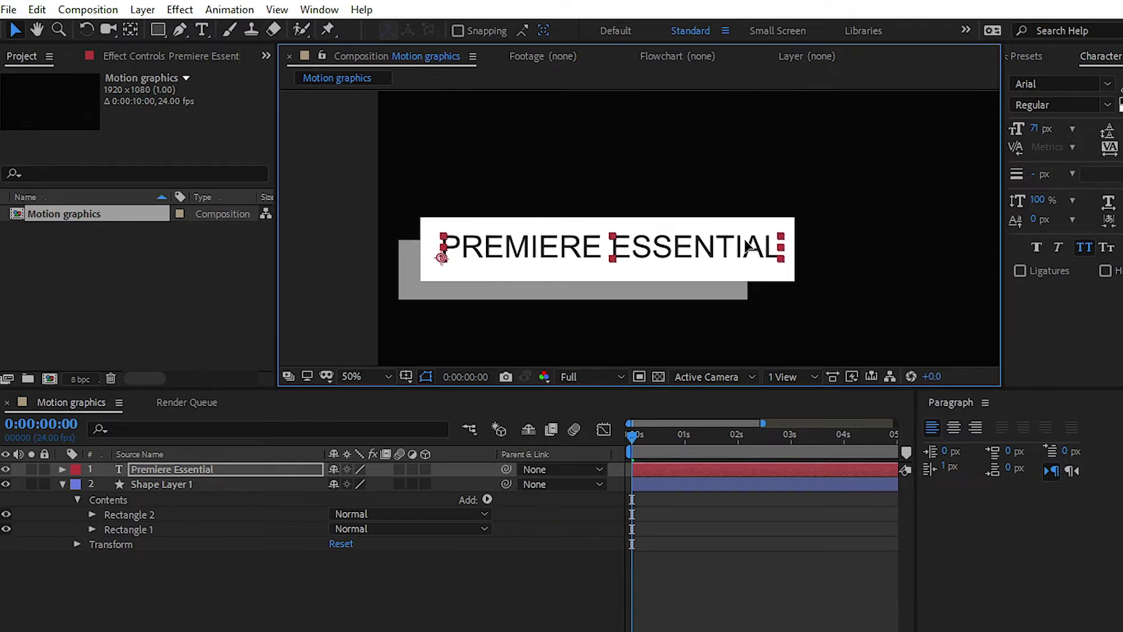
left_click(933, 211)
left_click_drag(839, 175, 766, 261)
Select the white rectangle, Rectangle 2, in the shape layer's contents and expand its own transform properties
left_click(135, 515)
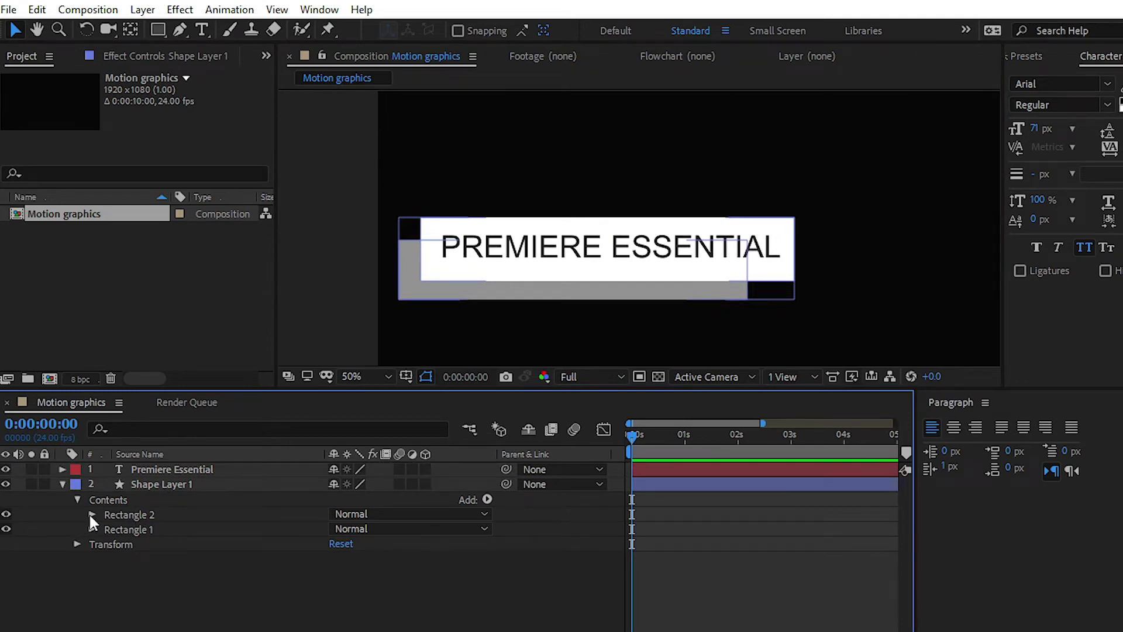
left_click(117, 515)
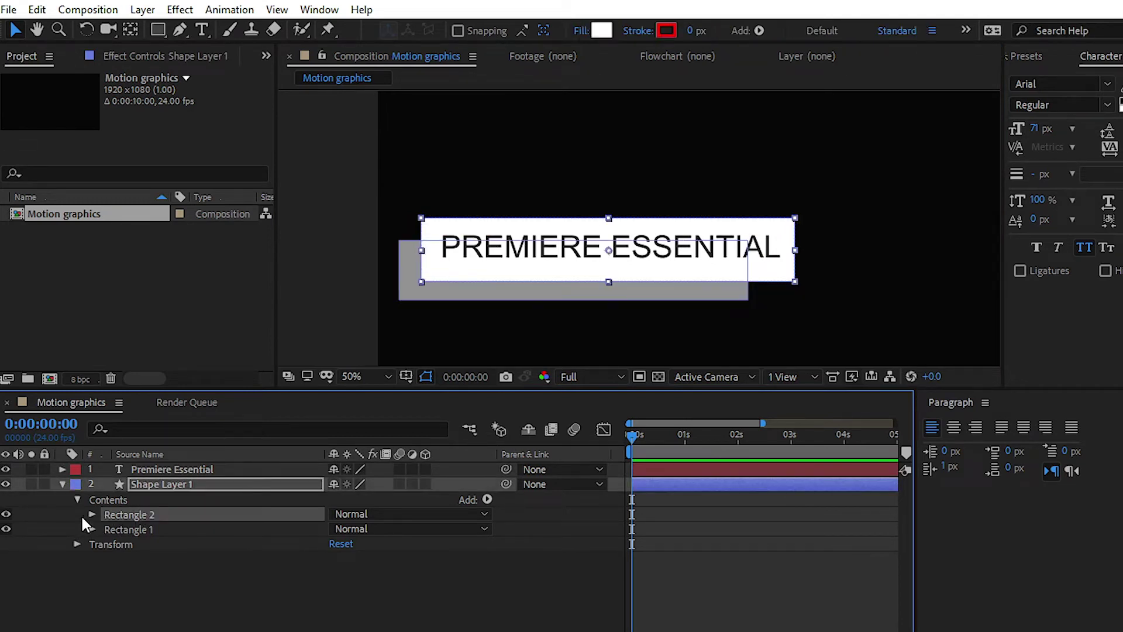
left_click(92, 514)
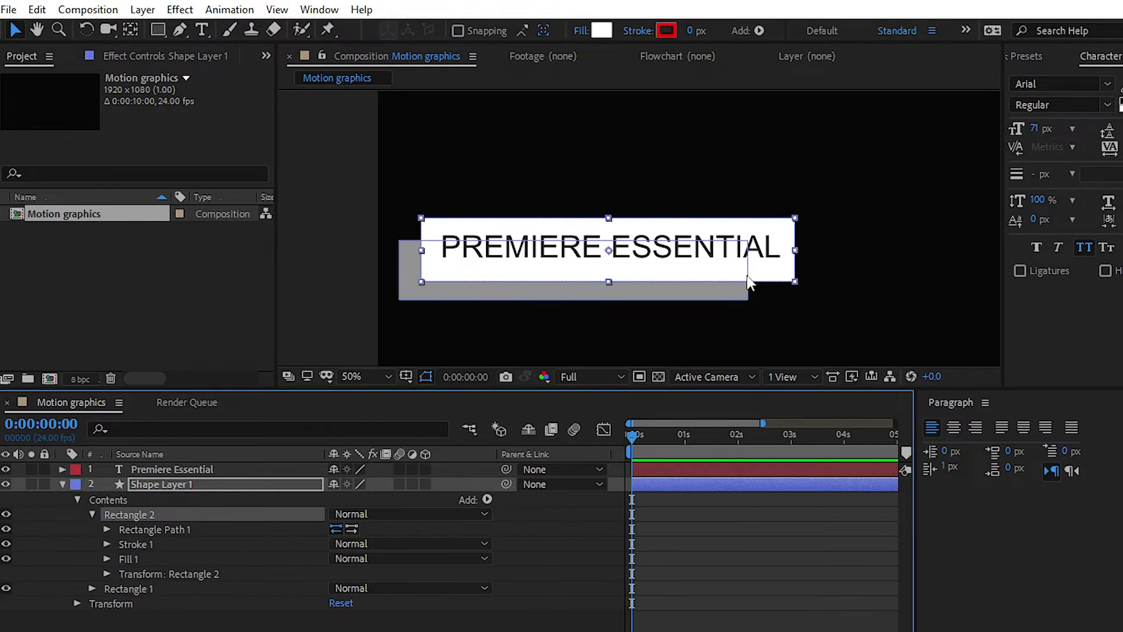
scroll(798, 253, "down", 1)
scroll(832, 226, "up", 1)
key("h")
left_click_drag(833, 226, 816, 196)
key("v")
left_click(166, 529)
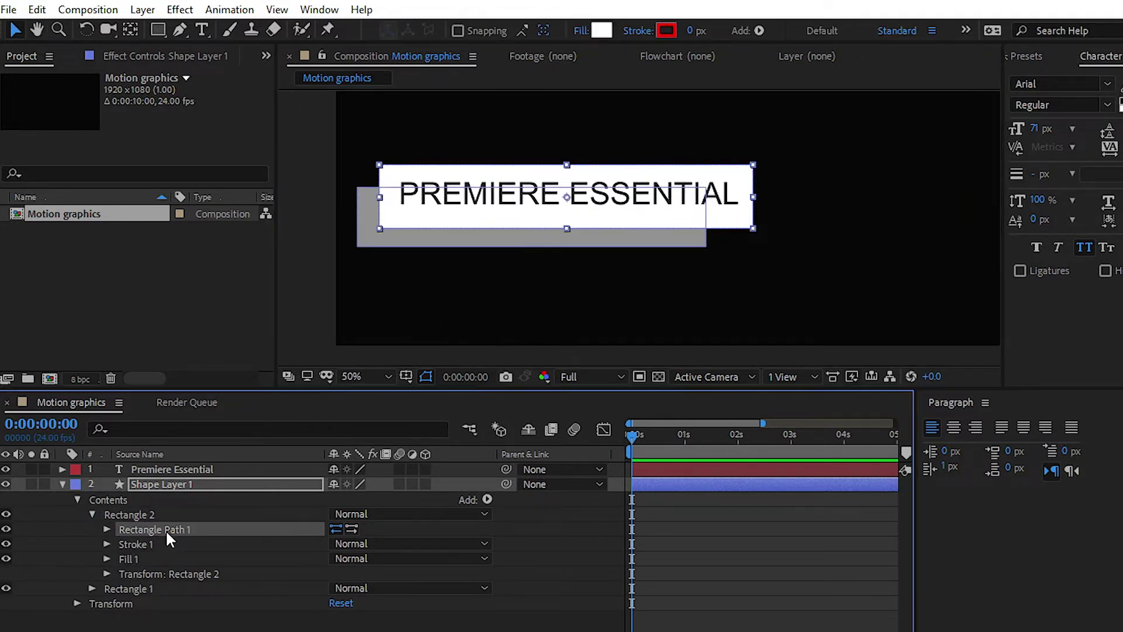
left_click(105, 574)
scroll(198, 569, "down", 3)
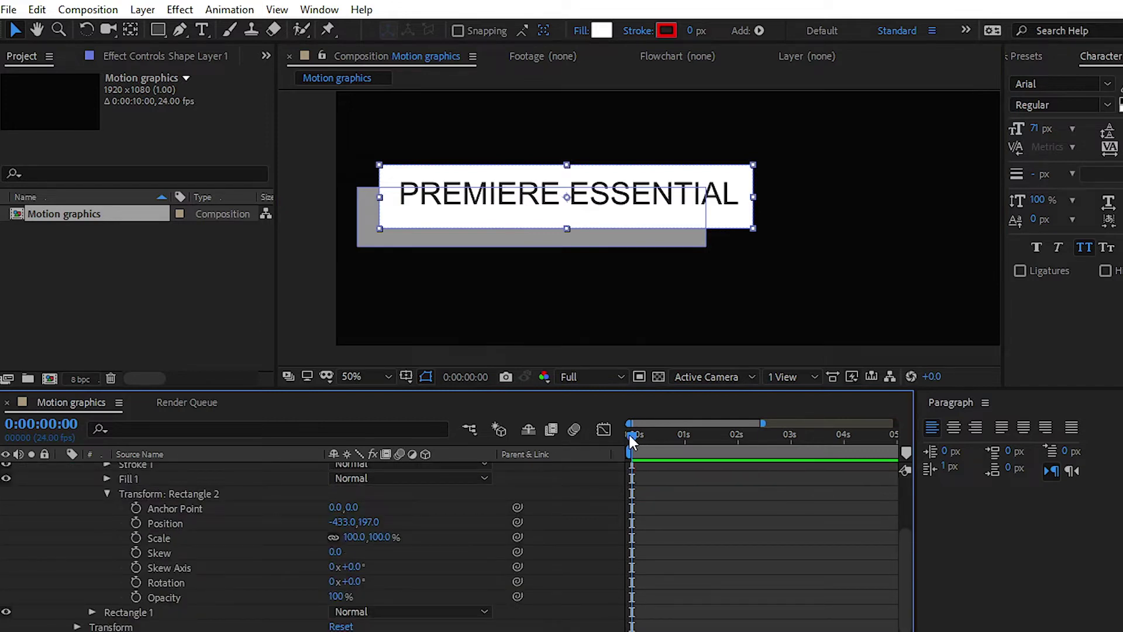
Start keyframing Rectangle 2's Scale at 100% with proportions unlinked, and place the keyframe at 0:00:00:05
left_click(178, 506)
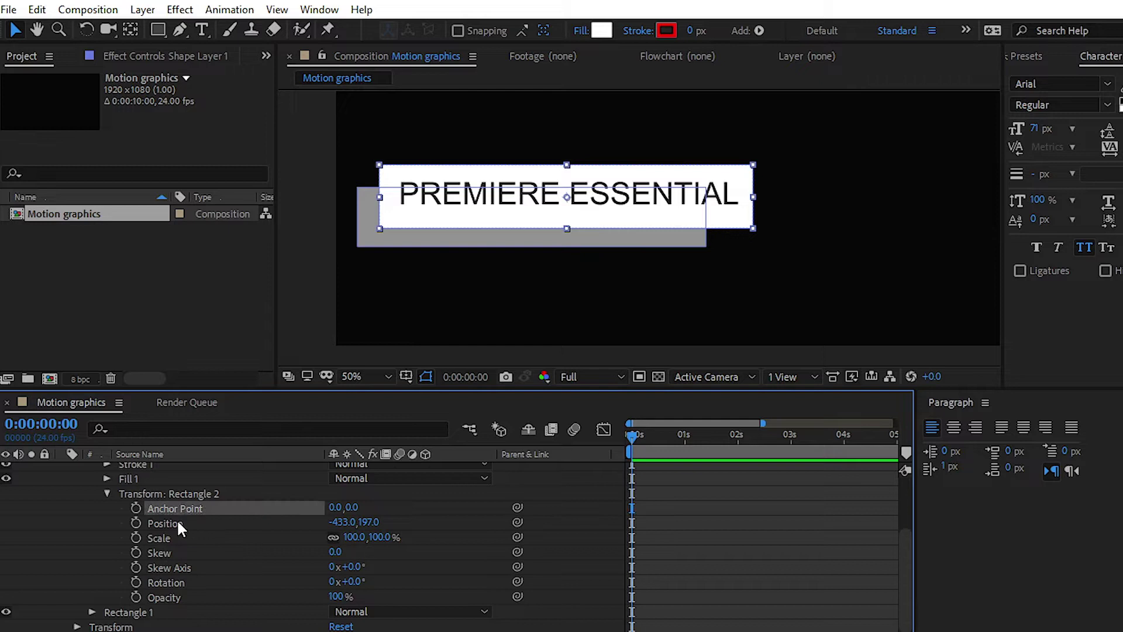
left_click(176, 520)
left_click(164, 538)
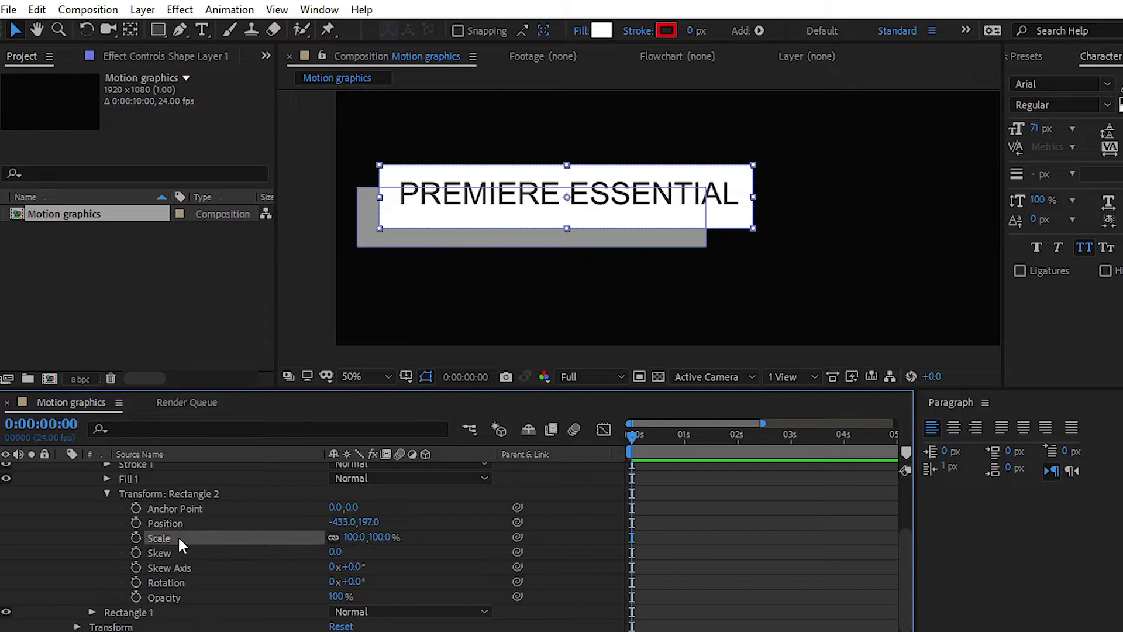
left_click(136, 535)
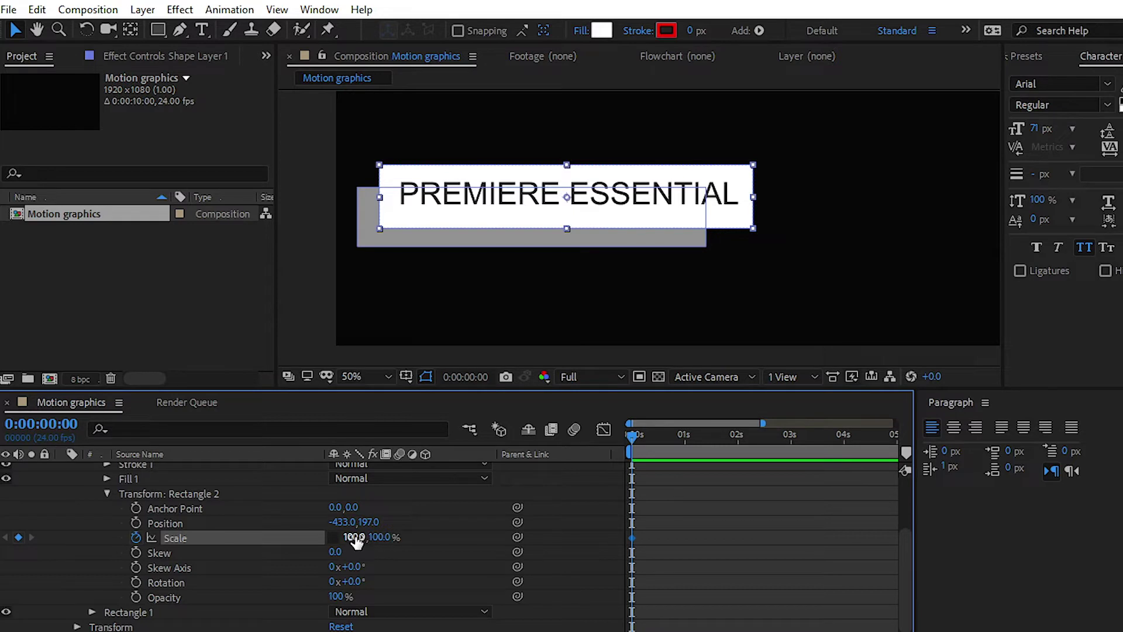
left_click_drag(356, 541, 408, 539)
left_click_drag(635, 536, 648, 440)
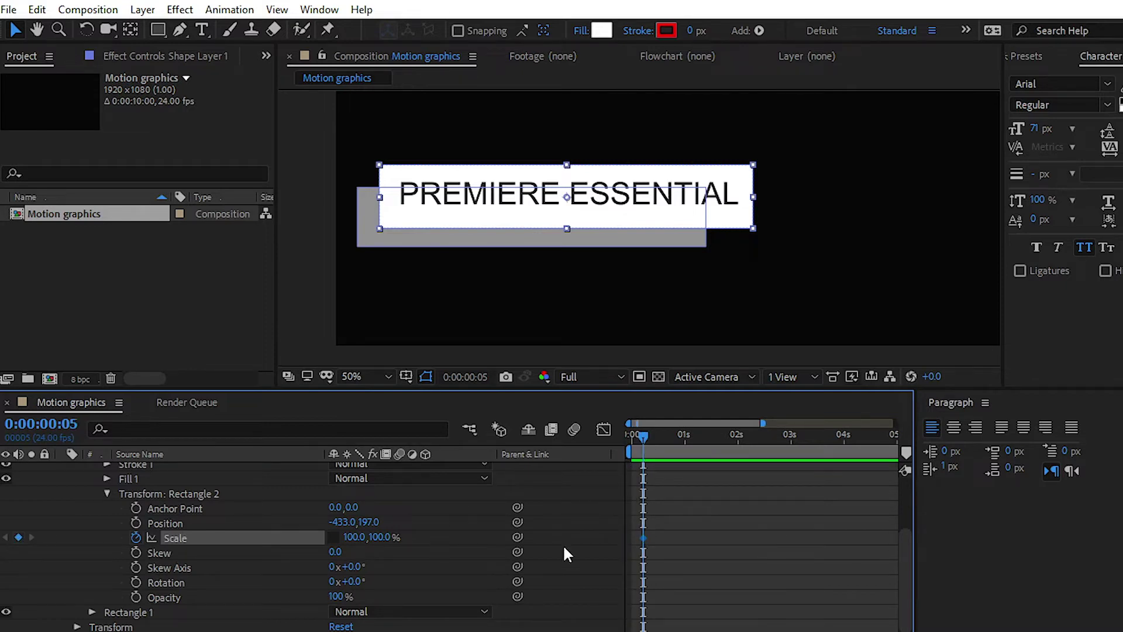
Move Rectangle 2's anchor point to its bottom-left corner, at -430, 72, with its position at -865, 269
left_click(735, 269)
left_click(742, 226)
left_click(742, 226)
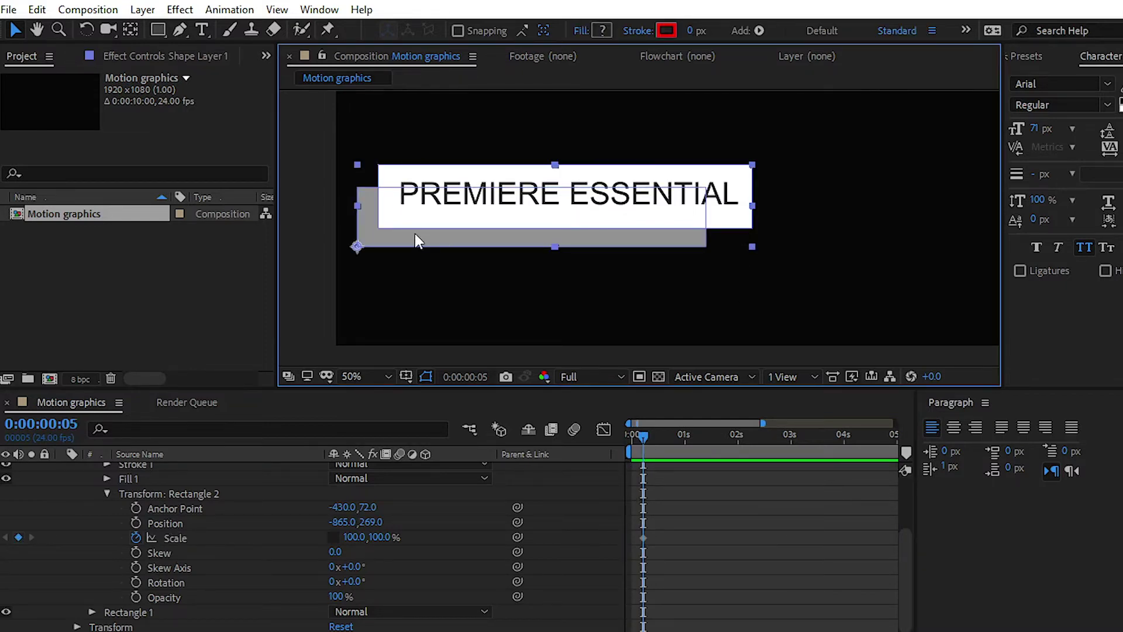
Set Rectangle 2's horizontal scale to 0% at the 0:00:00:05 keyframe, keeping the vertical scale at 100%
left_click(183, 538)
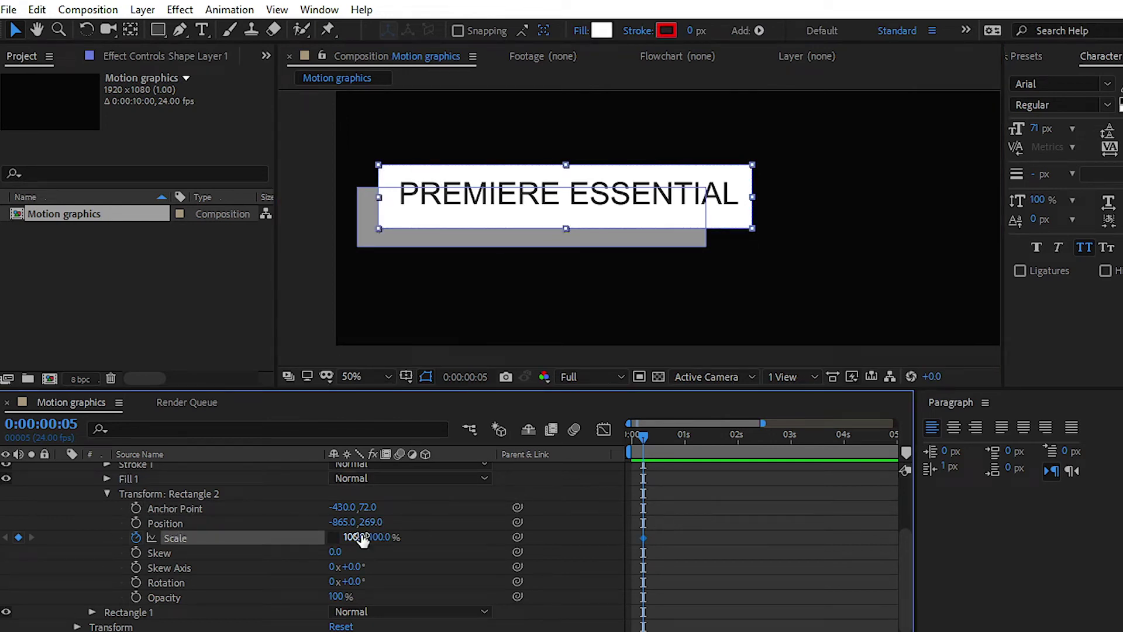
left_click_drag(354, 537, 275, 539)
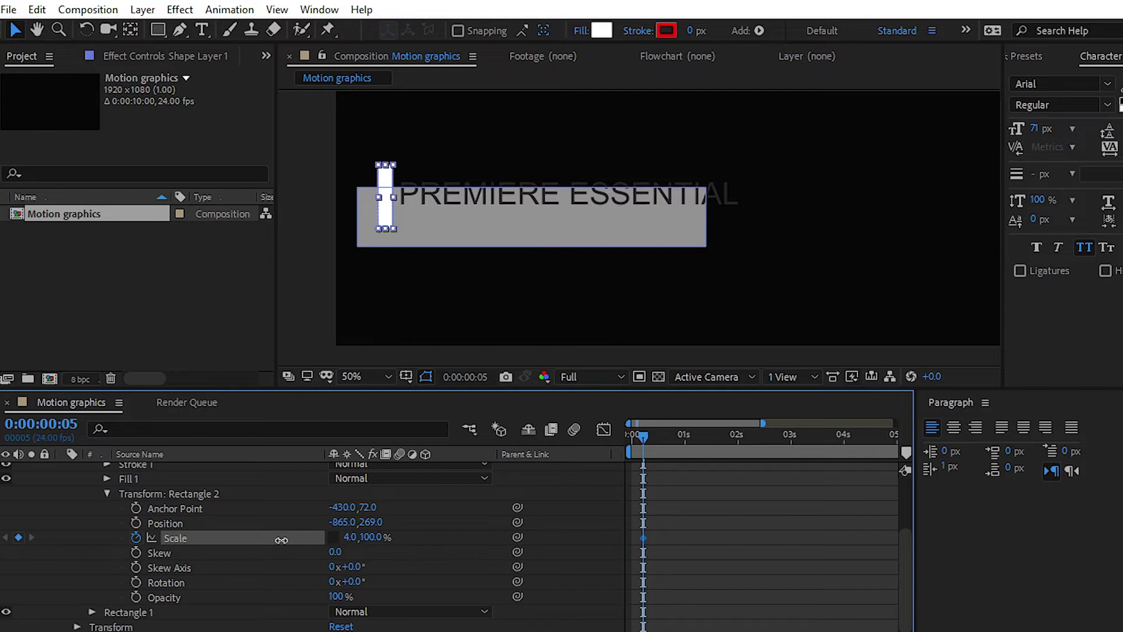
left_click(350, 537)
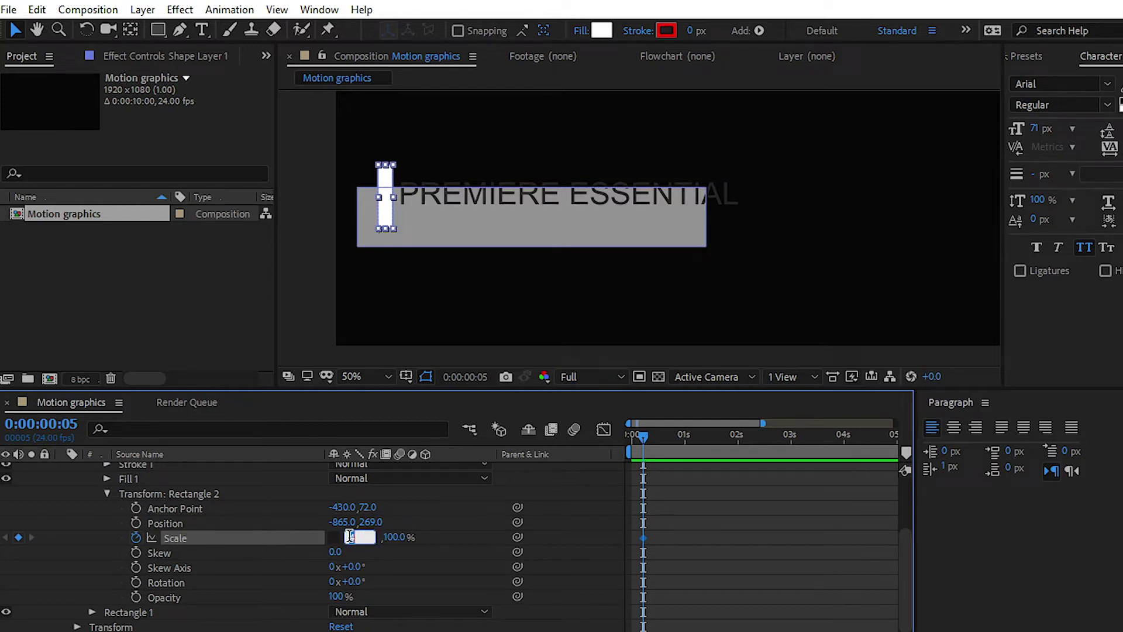
type("0")
key("Return")
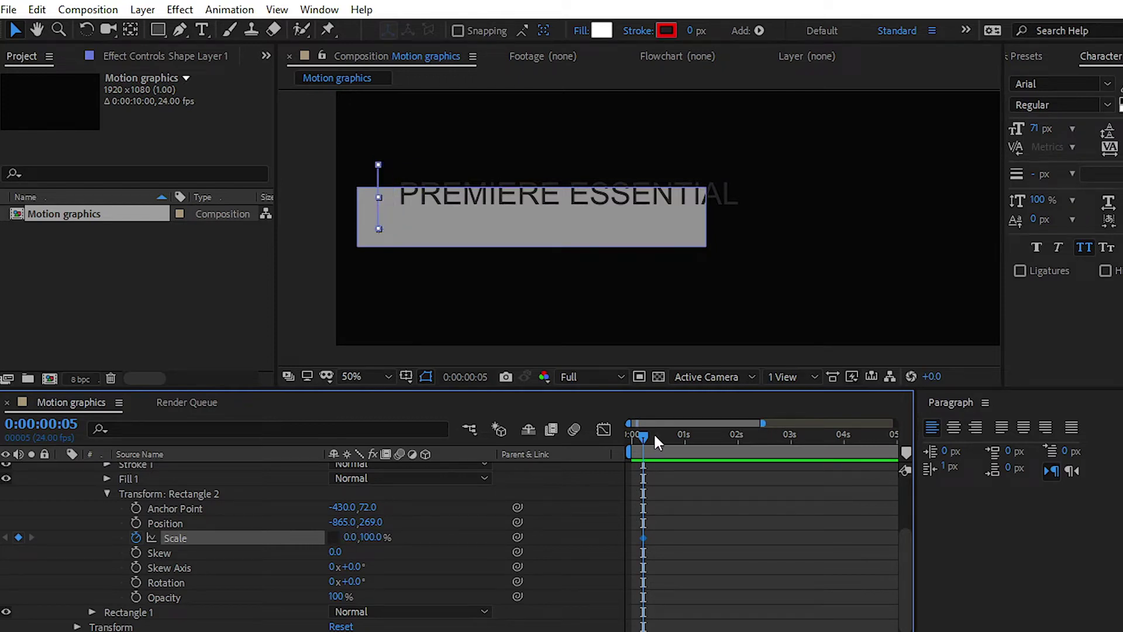
Set Rectangle 2's horizontal scale to 100% at 0:00:00:12 and preview the white bar's growth
mouse_move(645, 436)
left_mouse_down()
mouse_move(671, 437)
mouse_move(659, 436)
left_mouse_up()
left_click(349, 537)
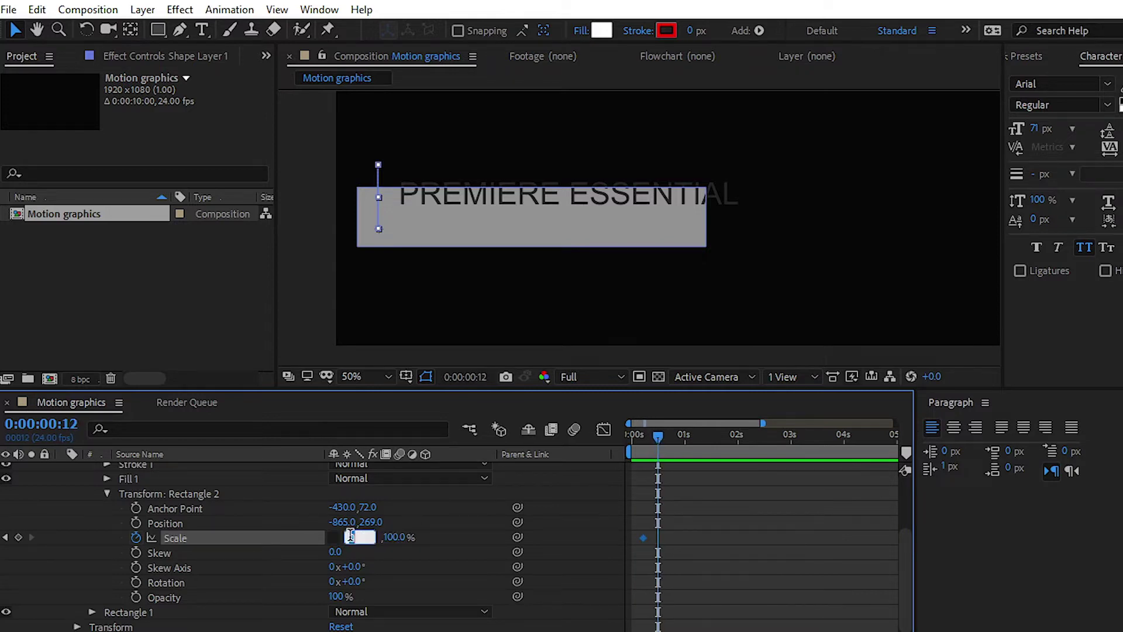
type("100")
key("Return")
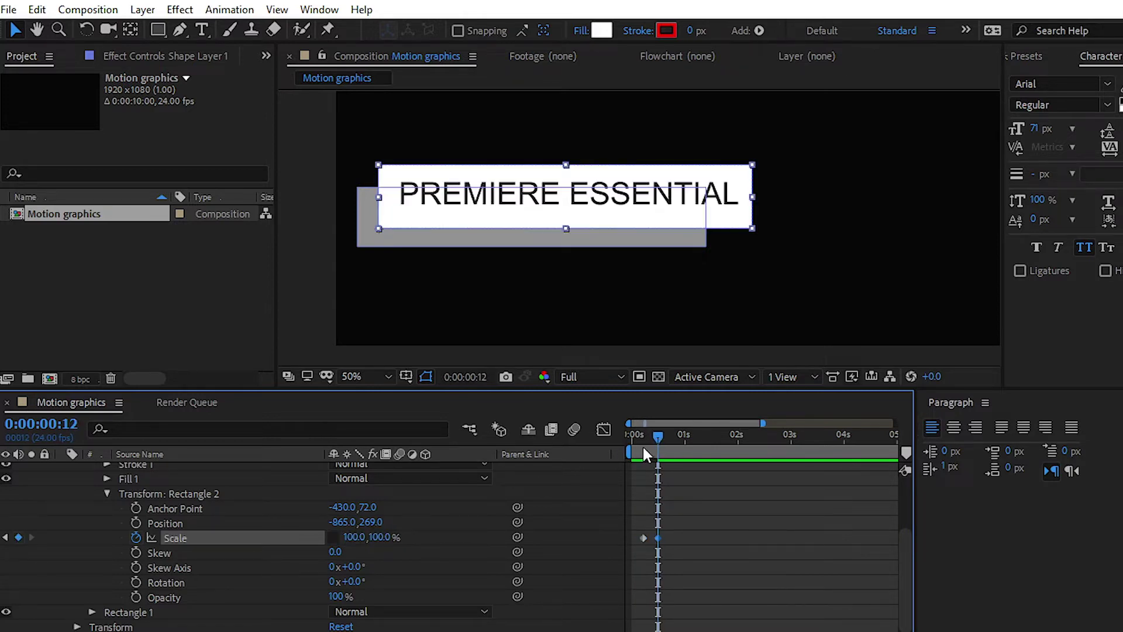
mouse_move(642, 444)
left_mouse_down()
mouse_move(659, 441)
mouse_move(637, 444)
mouse_move(648, 443)
left_mouse_up()
key("space")
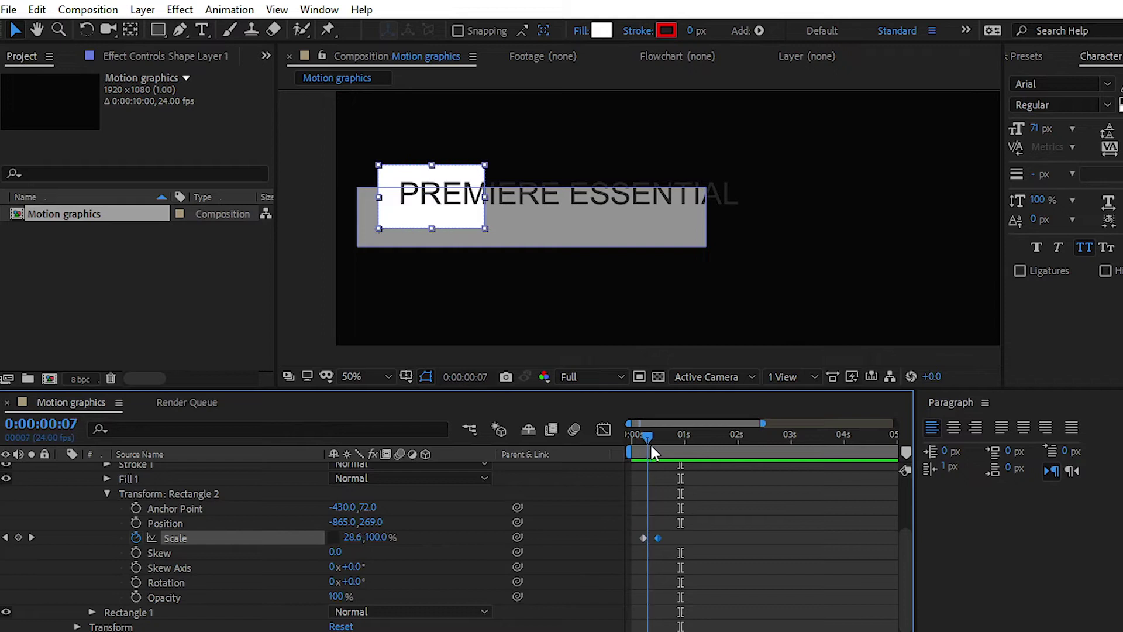
Apply Easy Ease to both of Rectangle 2's Scale keyframes and play back the animation from near the start
left_click_drag(673, 520, 627, 545)
mouse_move(701, 495)
left_mouse_down()
mouse_move(703, 521)
mouse_move(618, 561)
left_mouse_up()
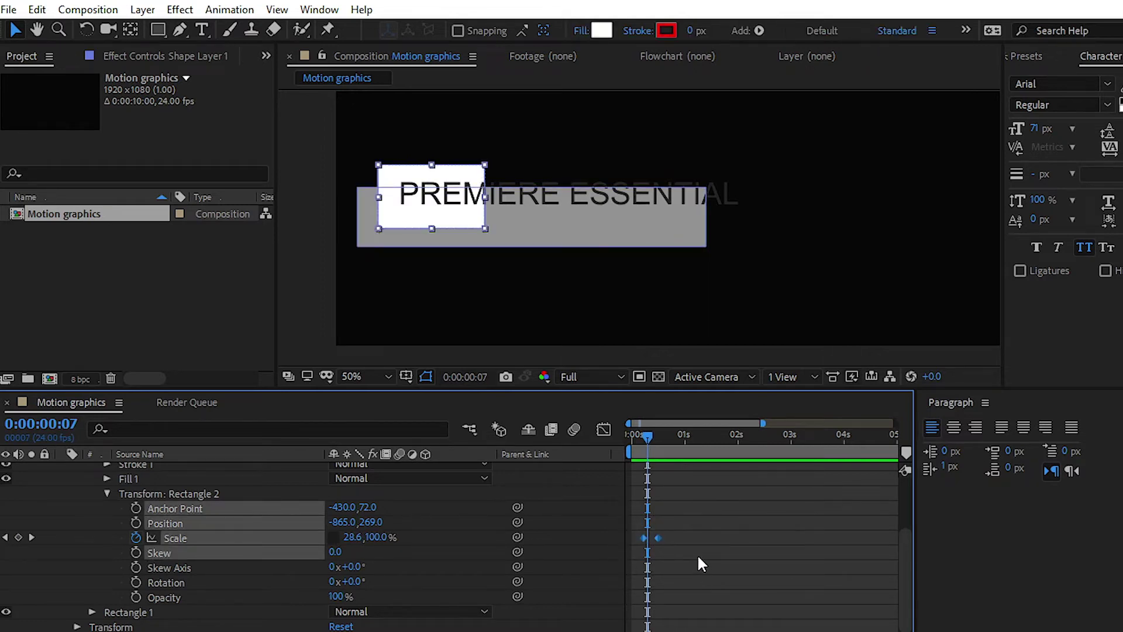
key("F9")
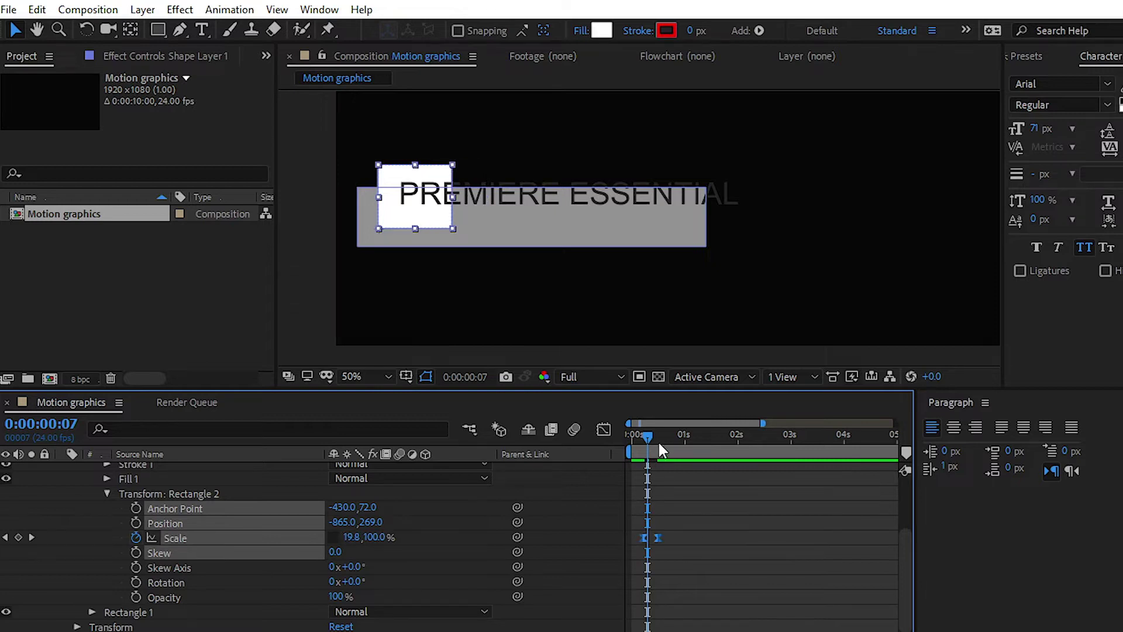
left_click(637, 433)
key("space")
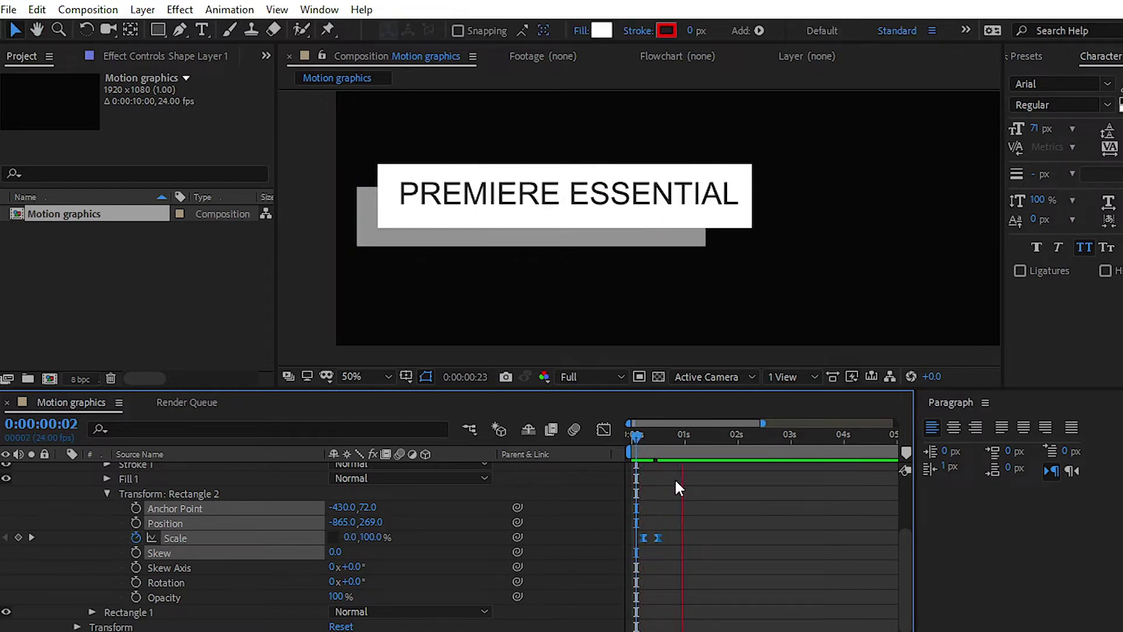
Lengthen Rectangle 2's reveal by moving its end Scale keyframe to about 0:00:00:21, previewing the timing
left_click_drag(657, 538, 671, 537)
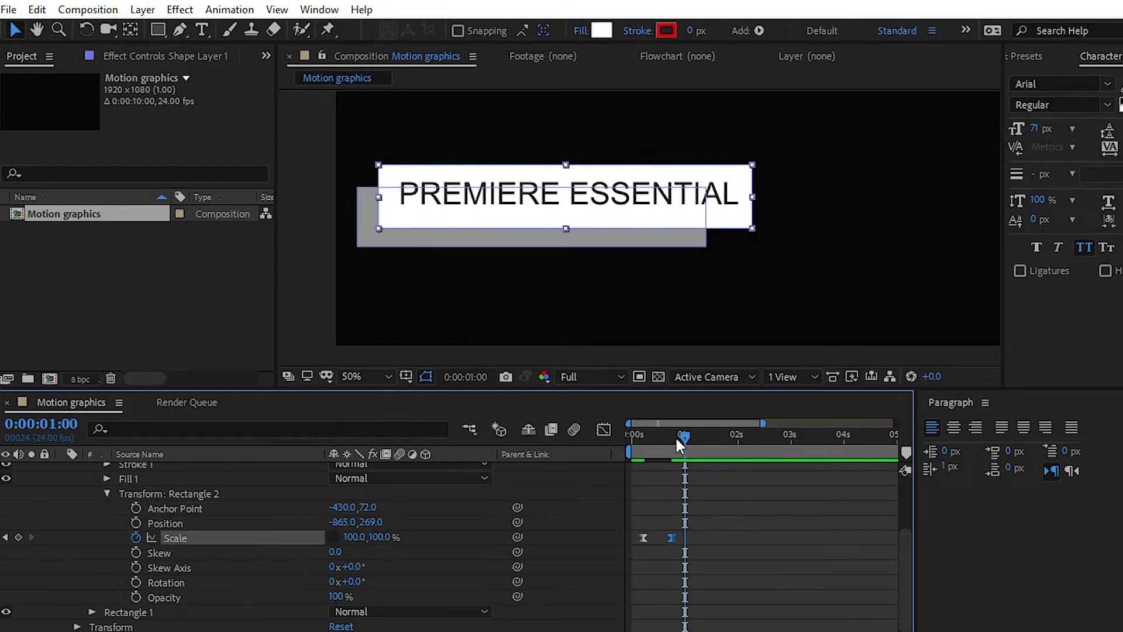
left_click_drag(675, 436, 635, 435)
key("space")
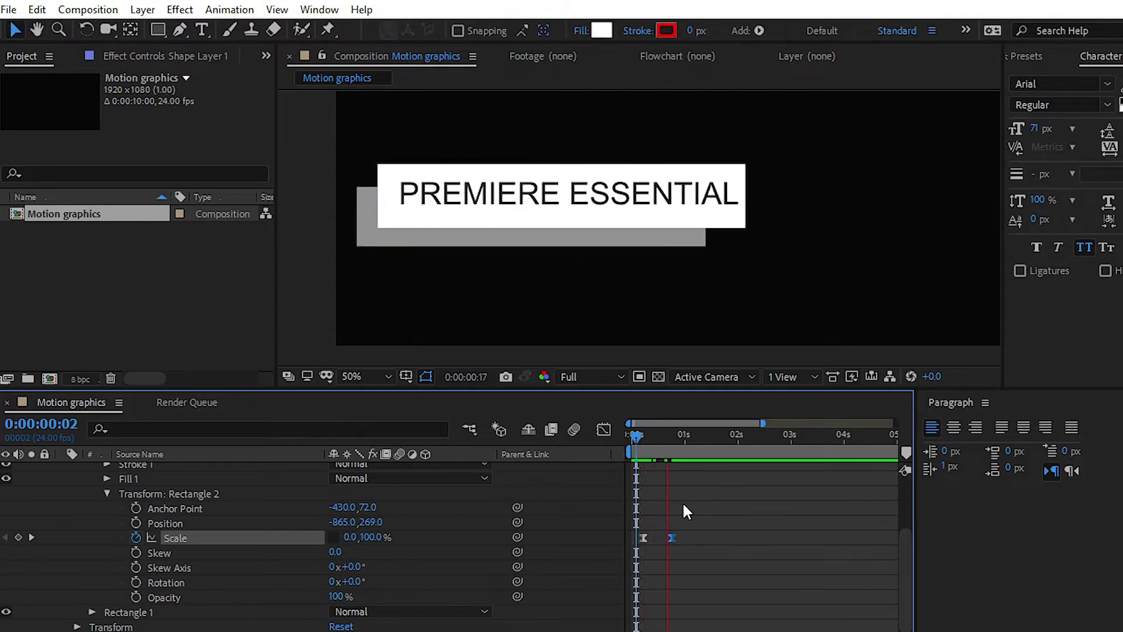
left_click(664, 440)
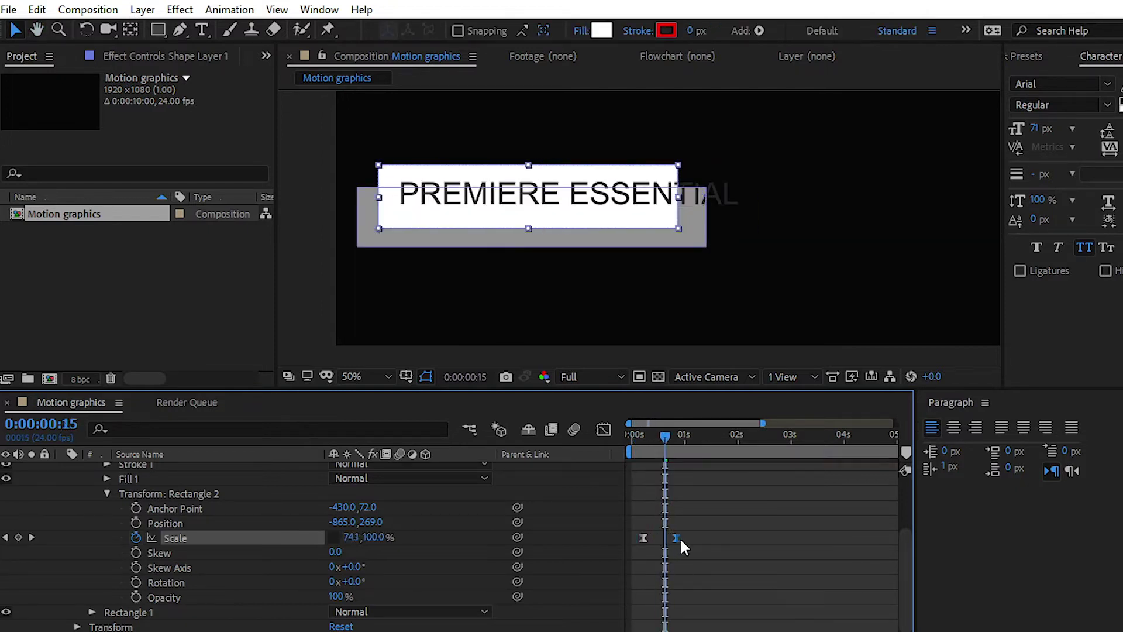
left_click_drag(680, 537, 637, 546)
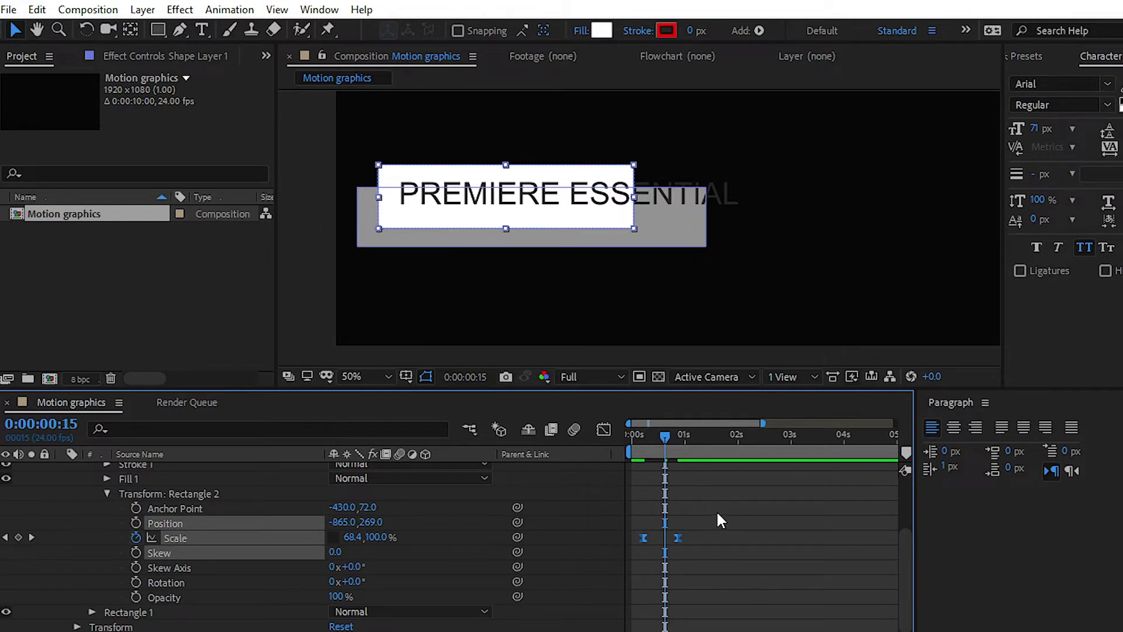
Show the speed graph of Rectangle 2's two Scale keyframes fitted to view, and close the Paragraph panel
left_click_drag(725, 498, 626, 570)
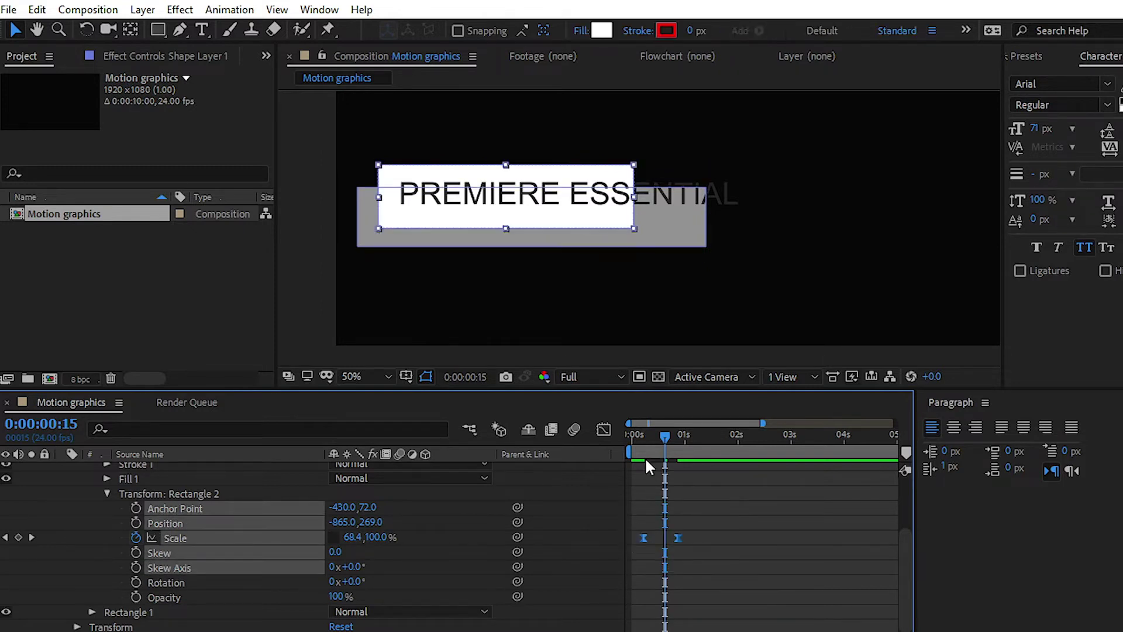
left_click(603, 429)
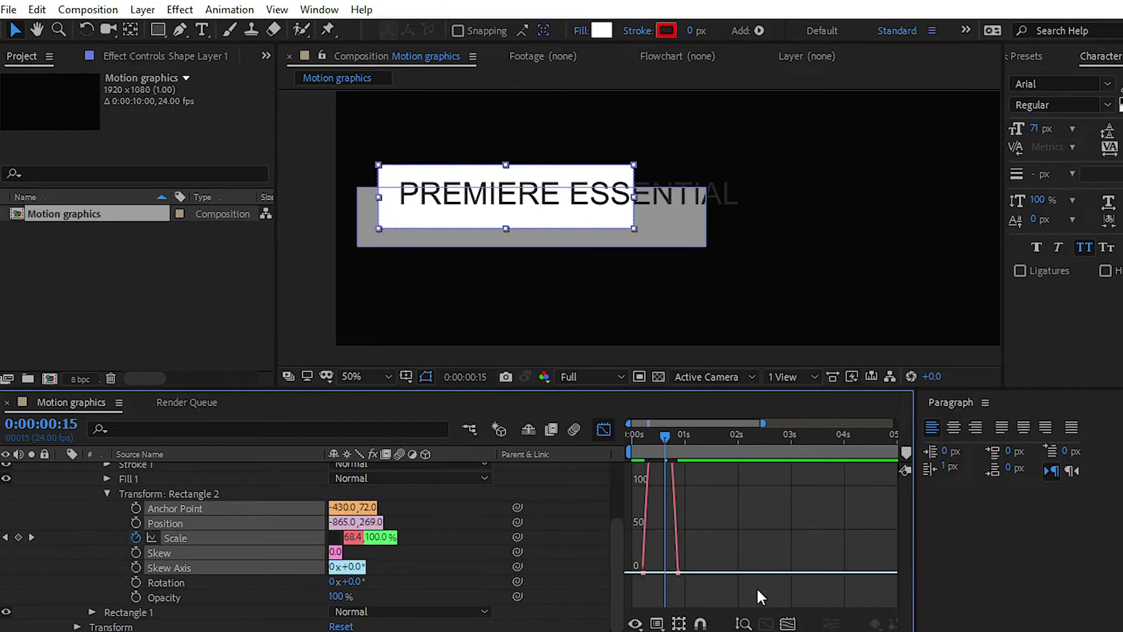
left_click(788, 623)
right_click(945, 404)
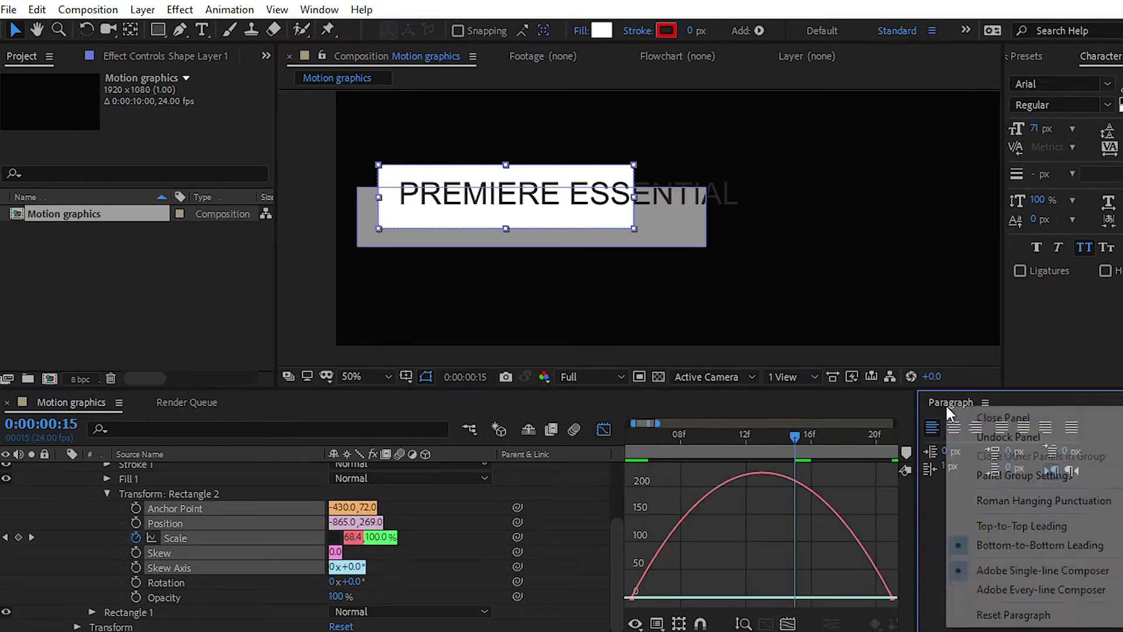
left_click(973, 412)
Pull the end keyframe's ease handle toward the start keyframe in the Scale speed graph, then return to the keyframe view at 0:00:00:00
key("F9")
left_click_drag(912, 611, 731, 597)
key("shift+F3")
left_click_drag(658, 439, 673, 442)
key("Home")
left_click(176, 538)
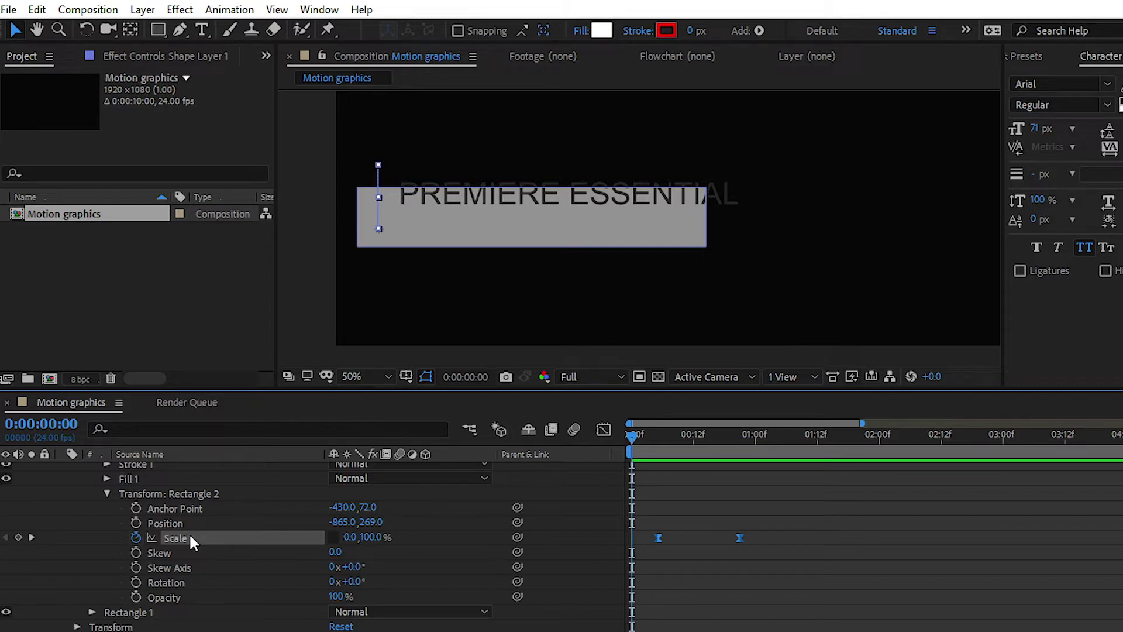
Expand the grey rectangle's contents, Rectangle 1, with its own transform properties, and select its Scale property
left_click(129, 611)
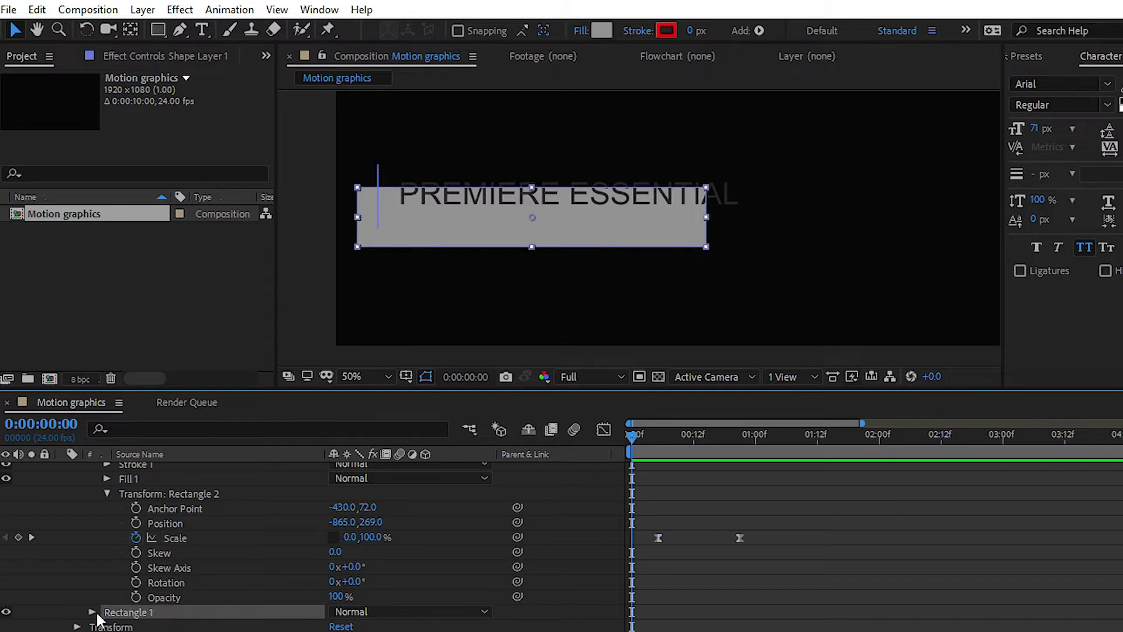
left_click(91, 612)
scroll(251, 559, "down", 3)
scroll(252, 561, "down", 1)
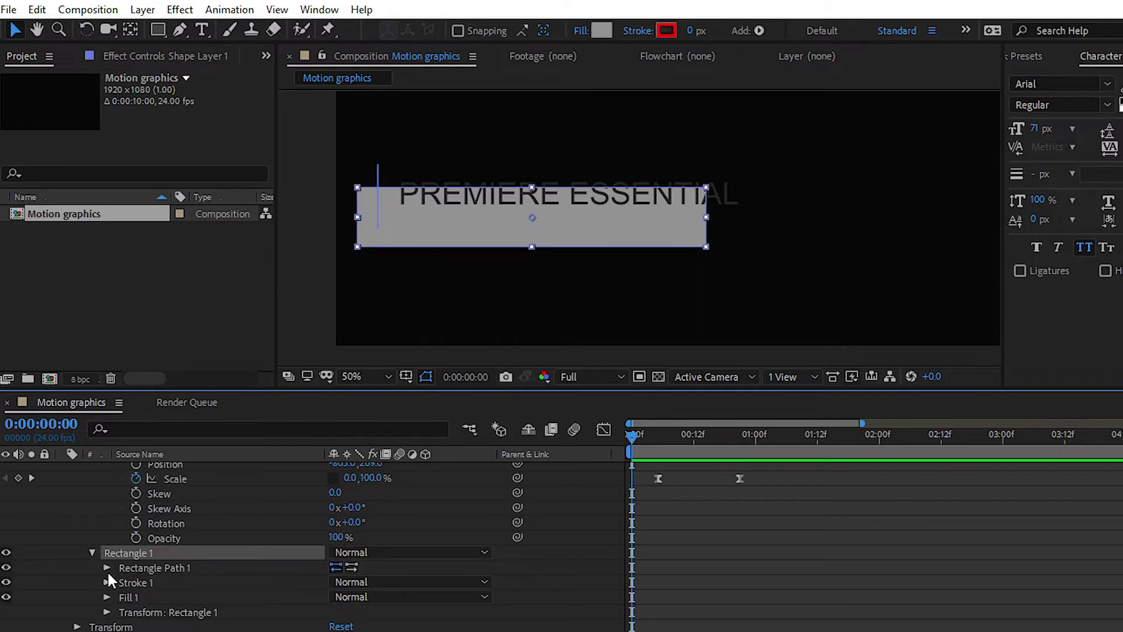
scroll(124, 573, "down", 3)
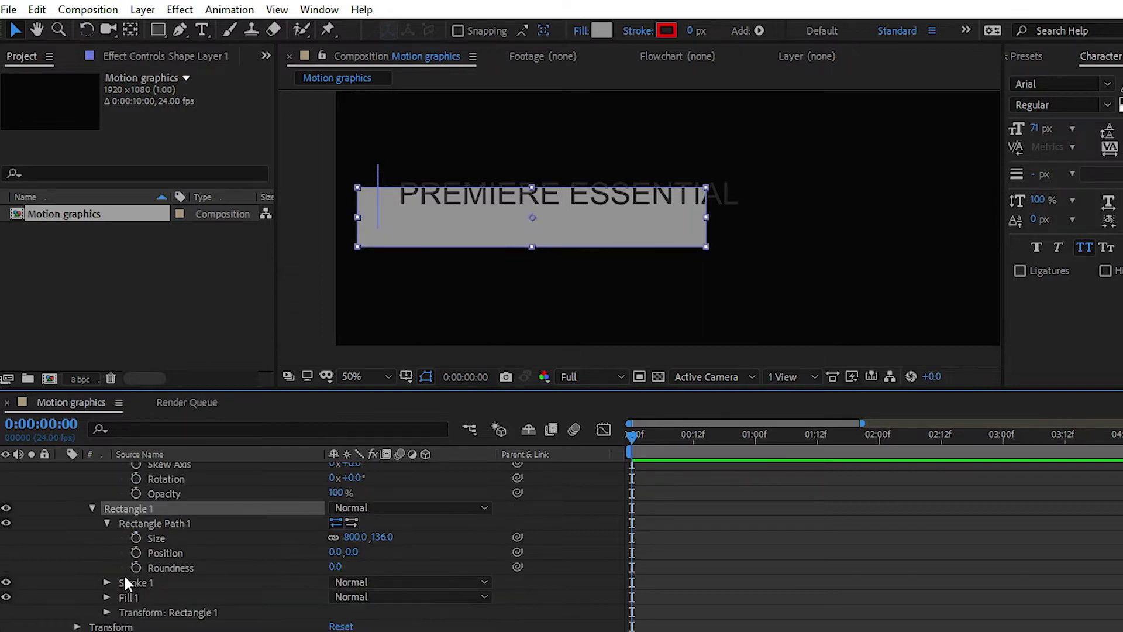
left_click(107, 605)
scroll(170, 609, "down", 6)
scroll(177, 613, "down", 1)
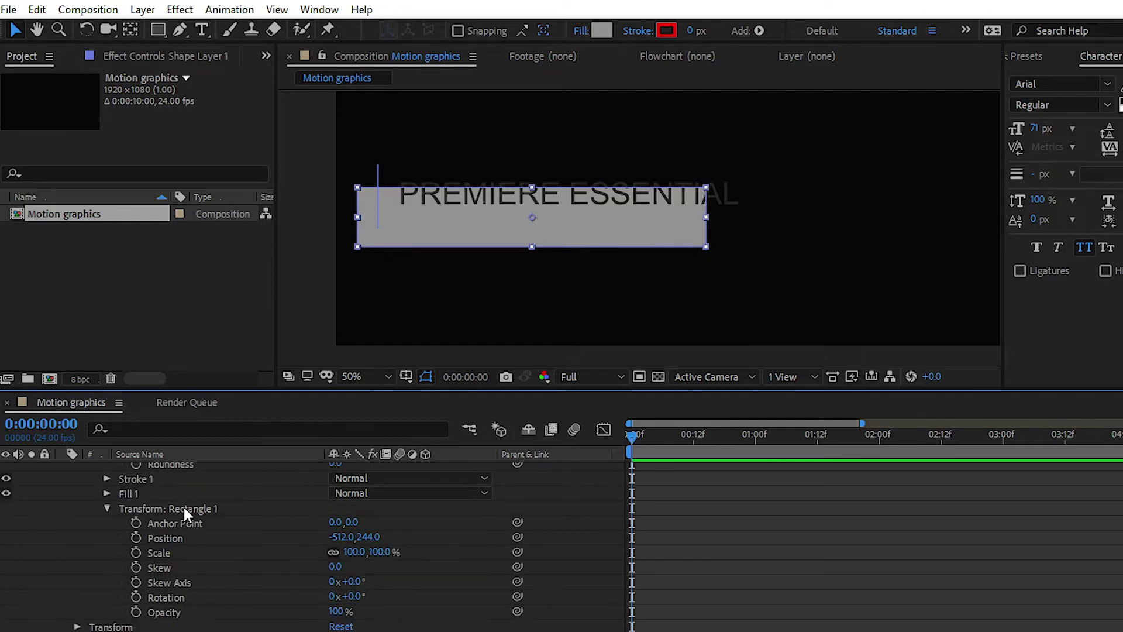
left_click(184, 504)
left_click(164, 553)
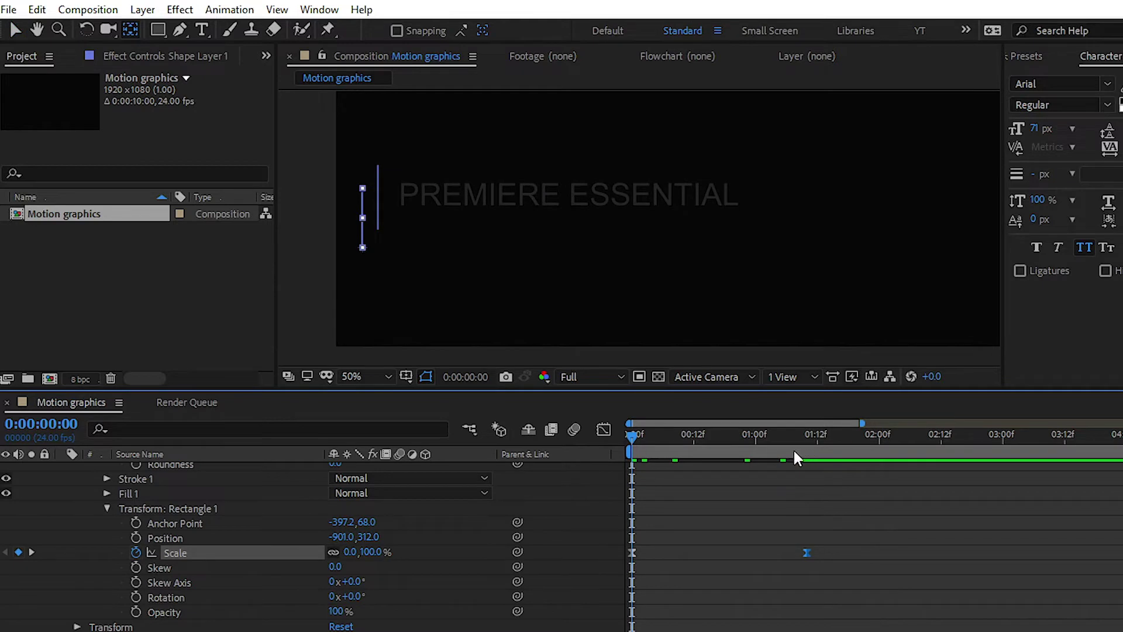
Collapse the shape layer's expanded properties and clear the layer selection
scroll(521, 521, "up", 5)
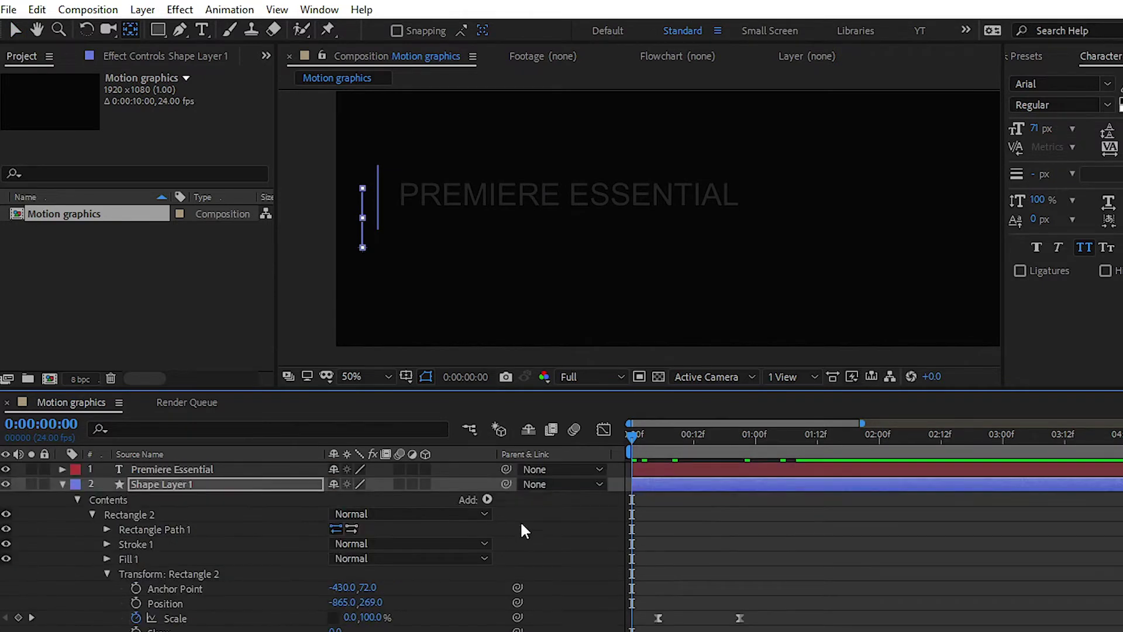
key("ctrl+grave")
left_click(250, 519)
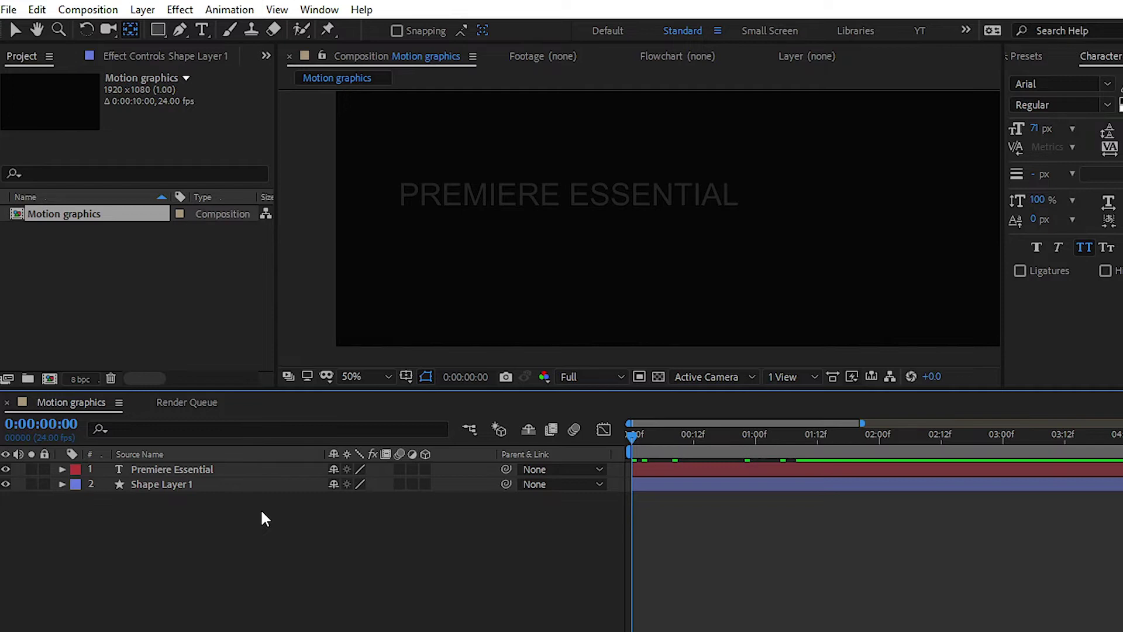
Enable motion blur on the Premiere Essential and Shape Layer 1 layers and for the whole composition
left_click(199, 468)
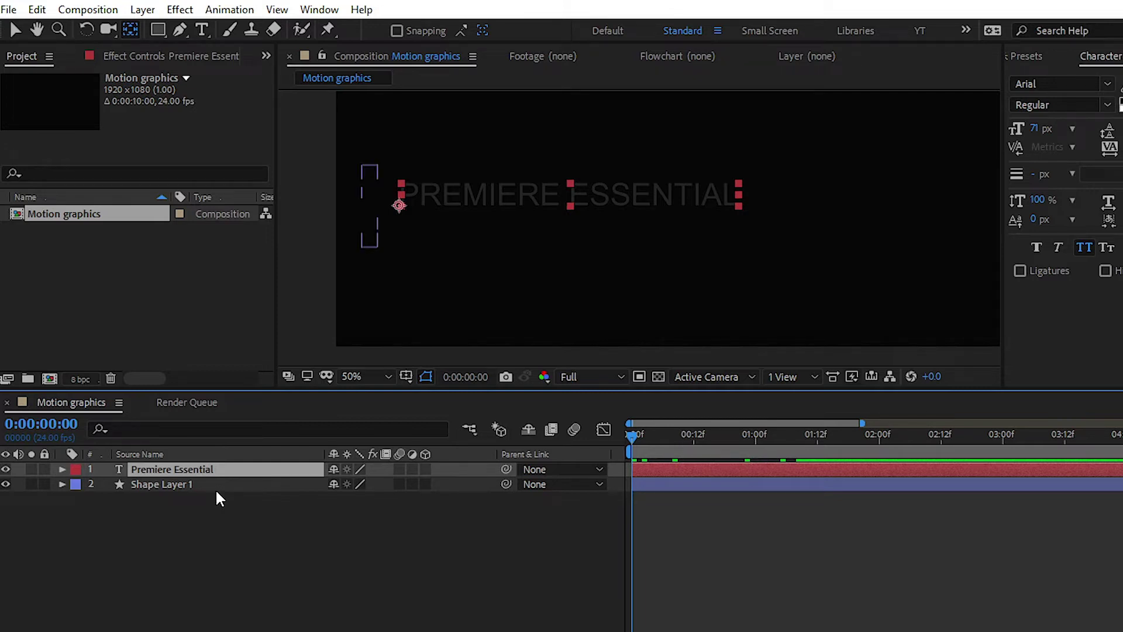
left_click_drag(400, 469, 398, 483)
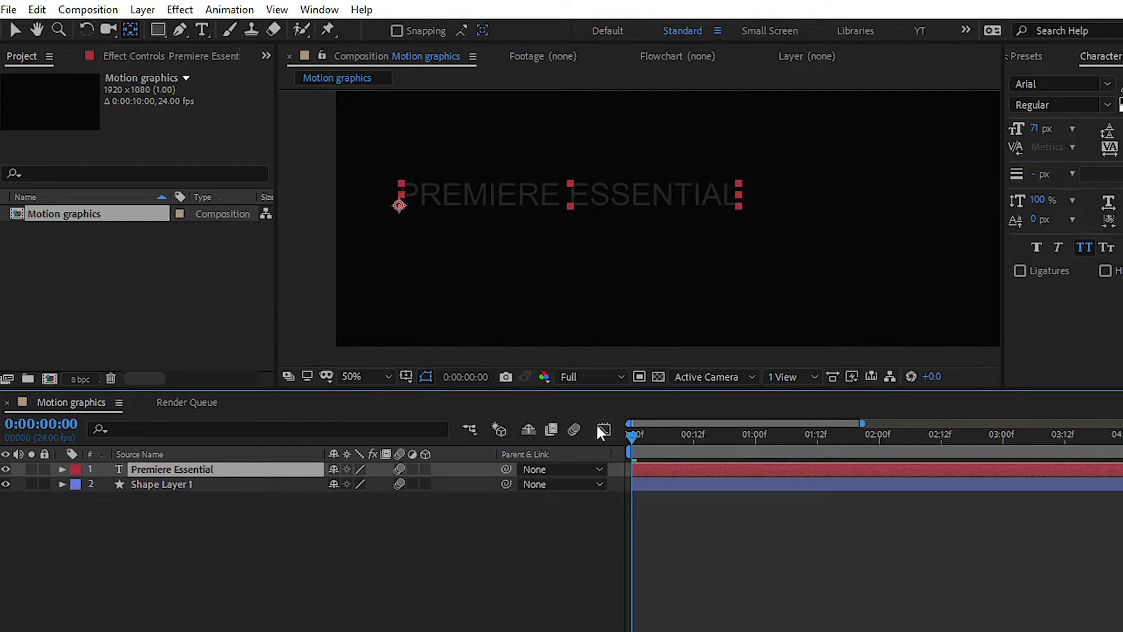
left_click(574, 429)
left_click(514, 522)
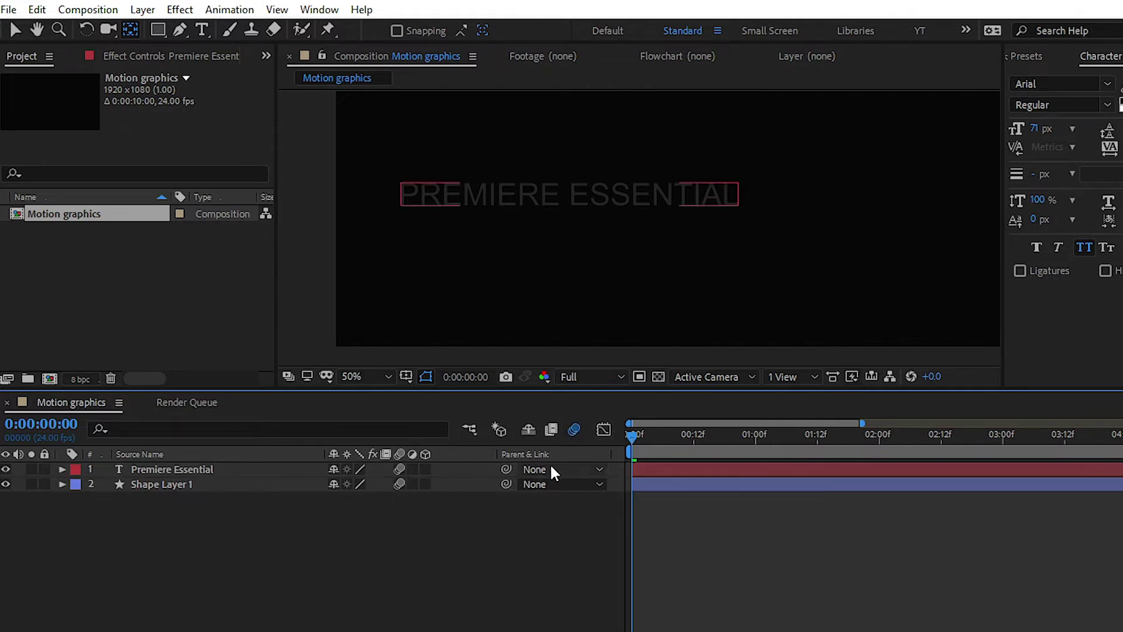
Start keyframing the Premiere Essential text layer's Scale at 0:00:00:00 and move the current time forward
left_click(208, 469)
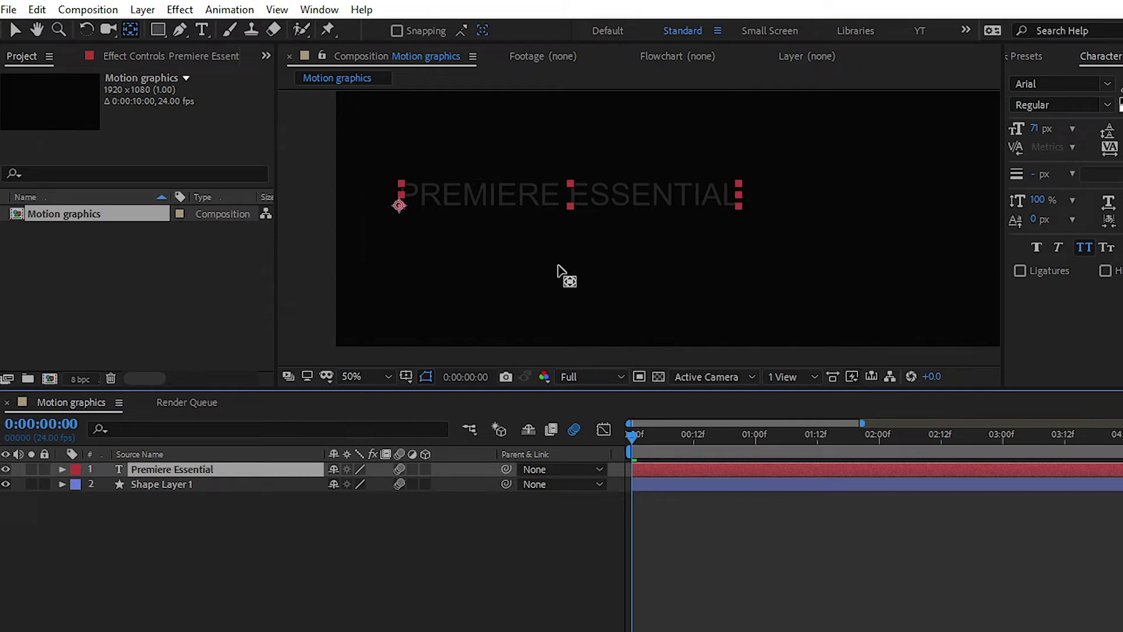
key("t")
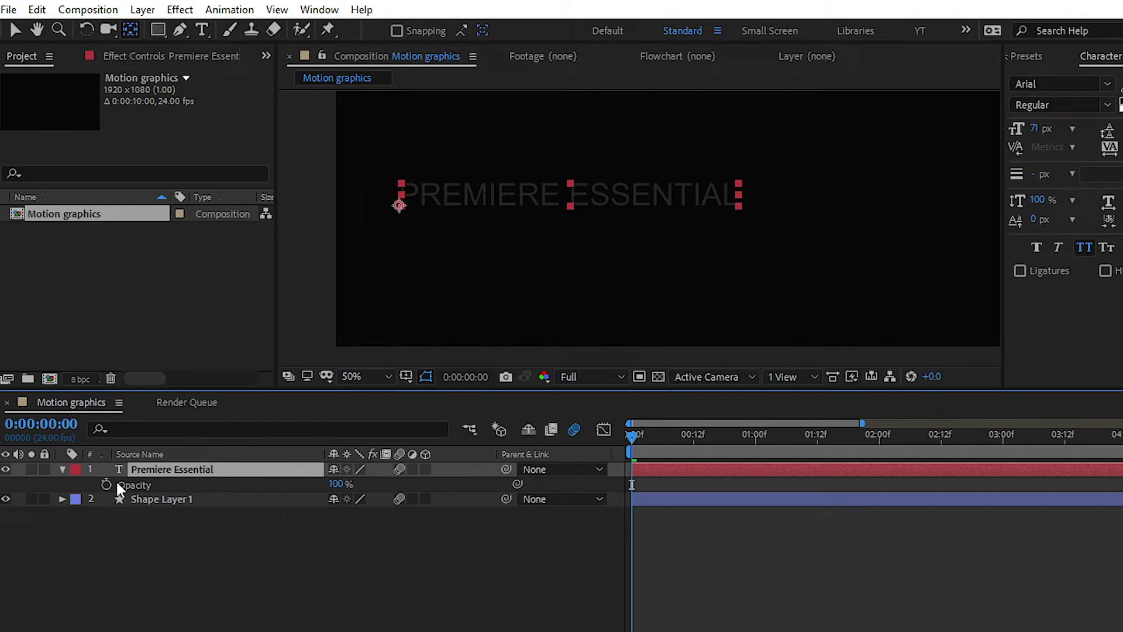
key("s")
left_click(107, 483)
left_click_drag(628, 440, 673, 440)
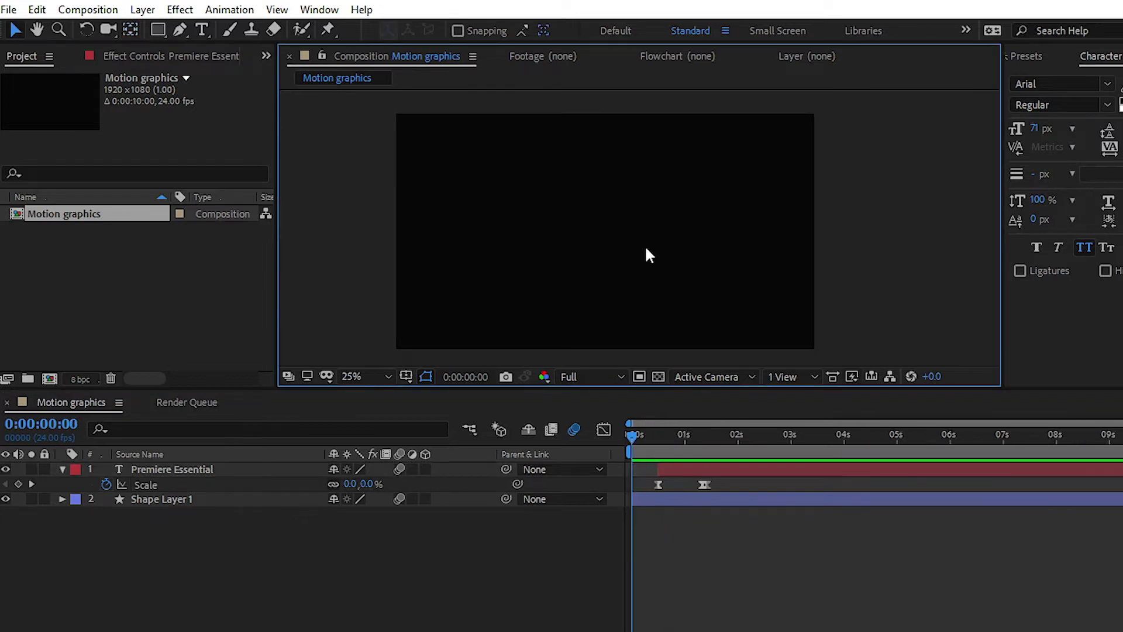
Play back the complete title animation several times from the start to check both rectangles and the text
key("space")
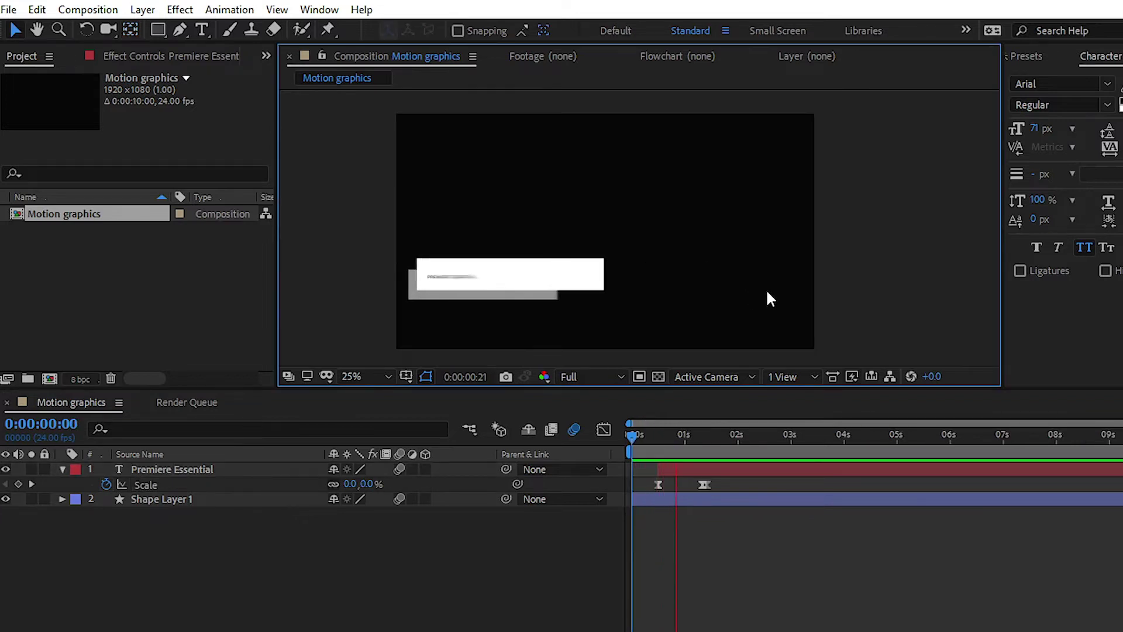
mouse_move(651, 438)
left_mouse_down()
mouse_move(689, 439)
mouse_move(643, 442)
mouse_move(723, 444)
mouse_move(632, 444)
left_mouse_up()
left_click(646, 253)
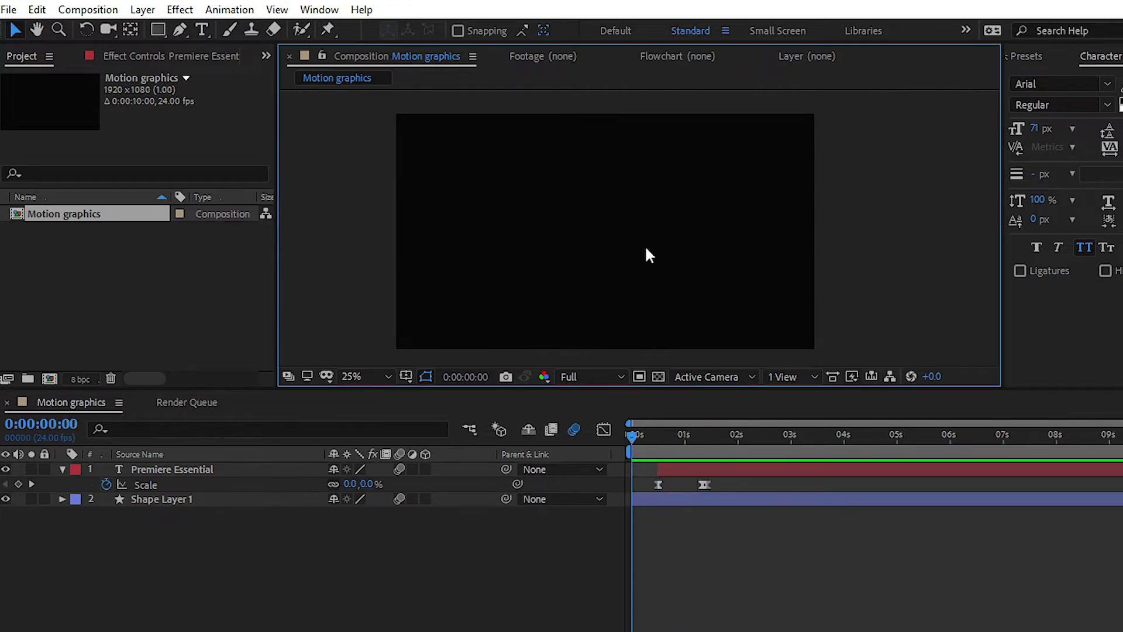
key("space")
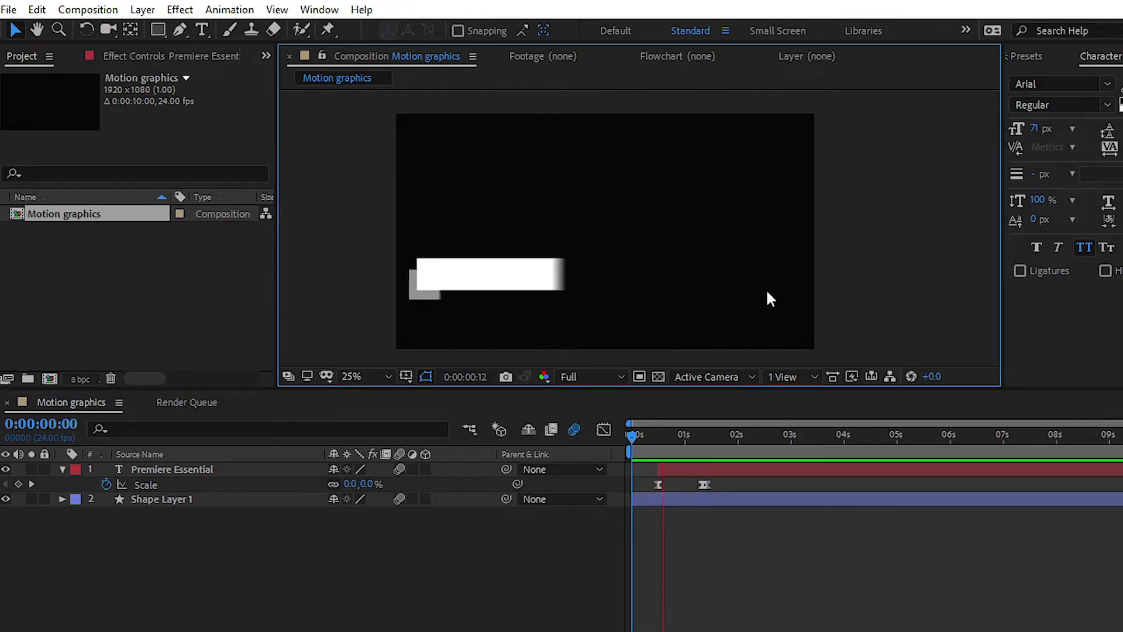
left_click_drag(708, 446, 631, 444)
key("space")
left_click(644, 244)
key("space")
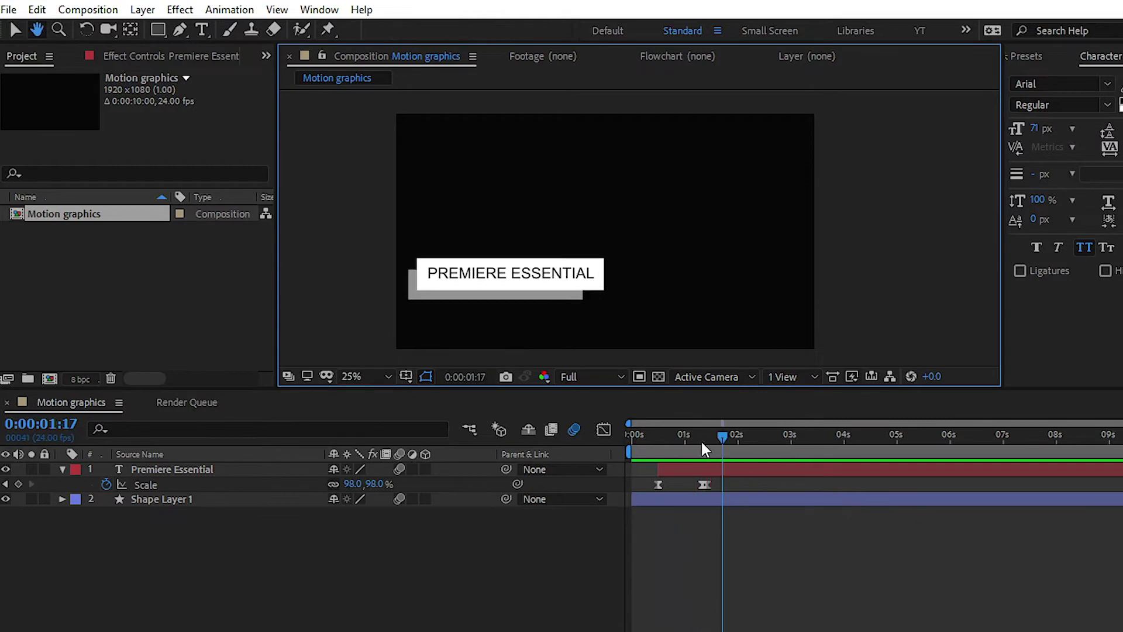
Place the current time at 0:00:01:14, where the full title is shown, and open the Essential Graphics panel
left_click_drag(684, 439, 714, 441)
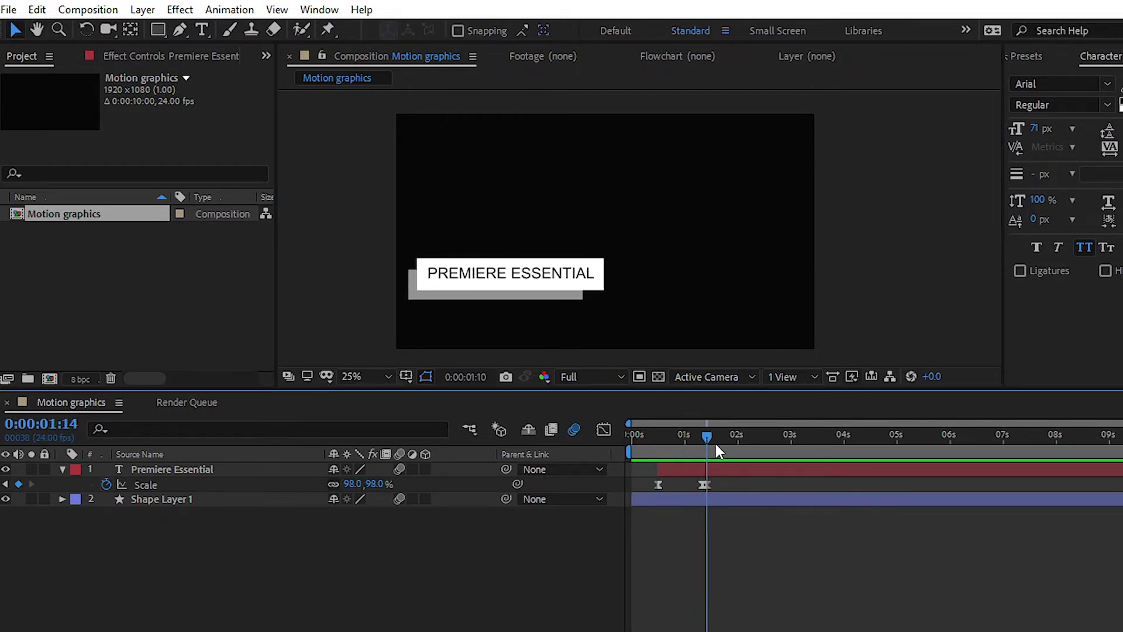
left_click(867, 252)
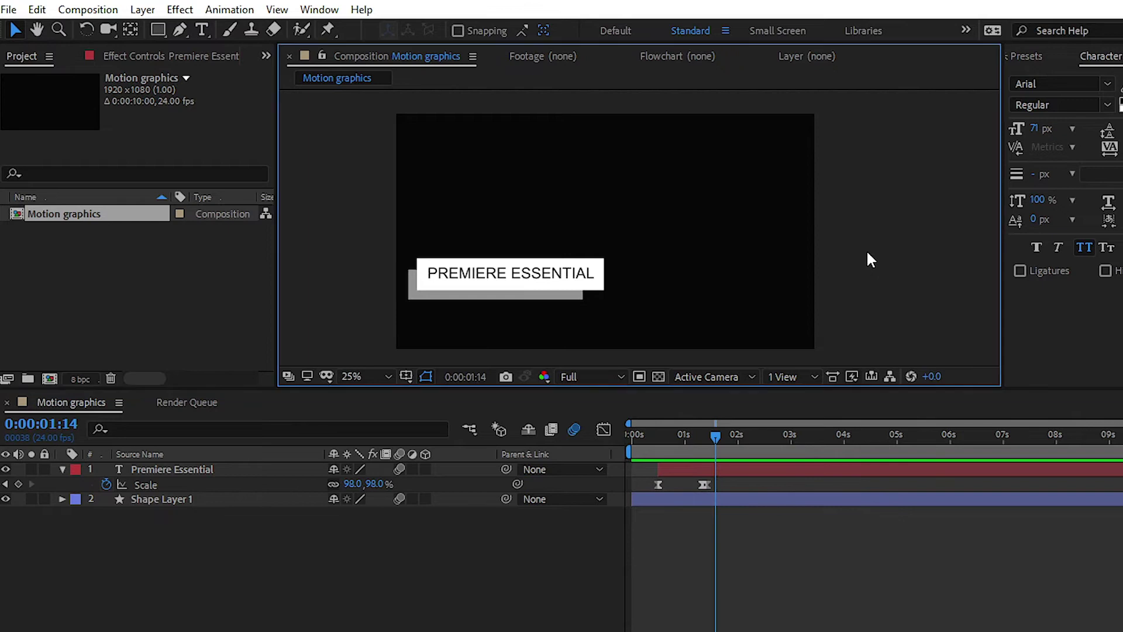
left_click(322, 9)
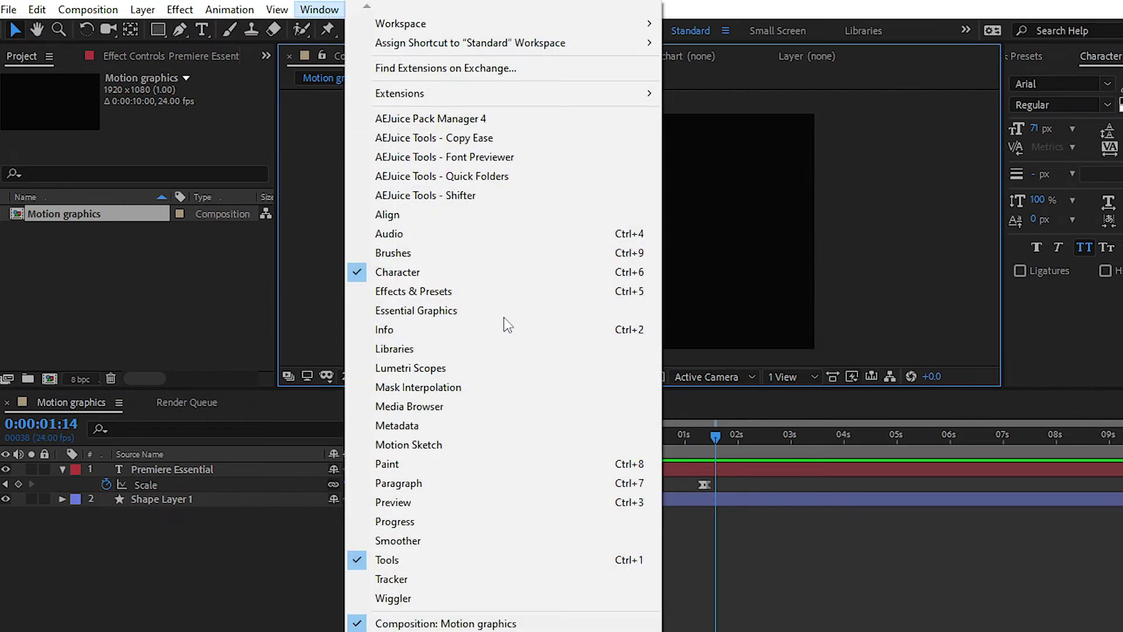
left_click(468, 308)
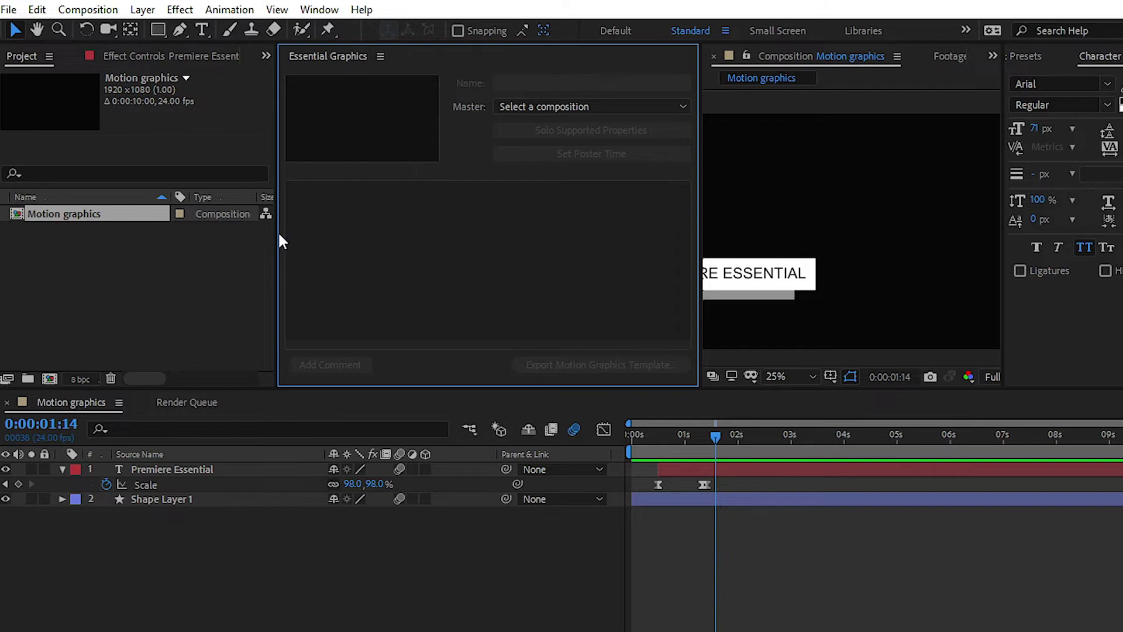
Narrow the Project panel group, and close the Project and Effect Controls panels to make room for Essential Graphics
left_click_drag(279, 236, 97, 236)
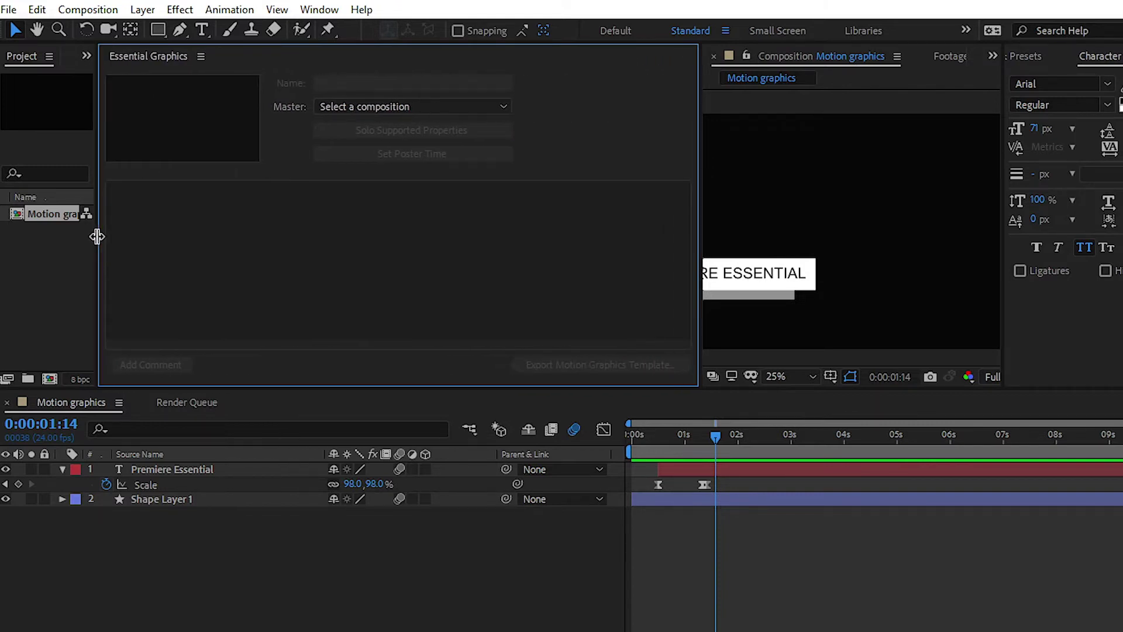
right_click(21, 58)
left_click(41, 71)
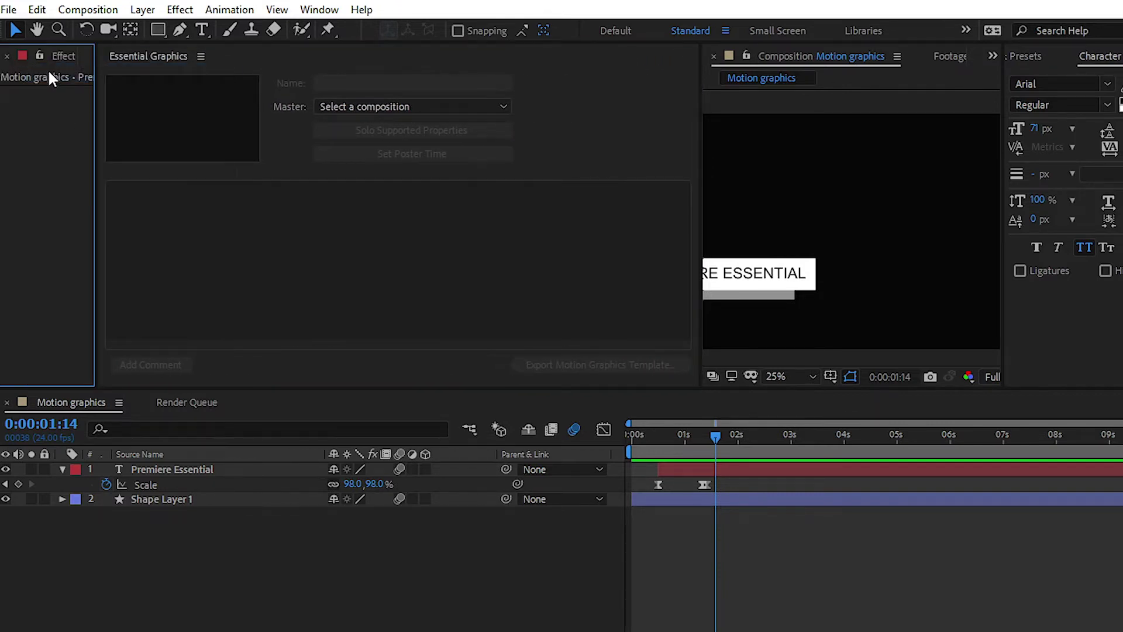
right_click(61, 51)
left_click(108, 60)
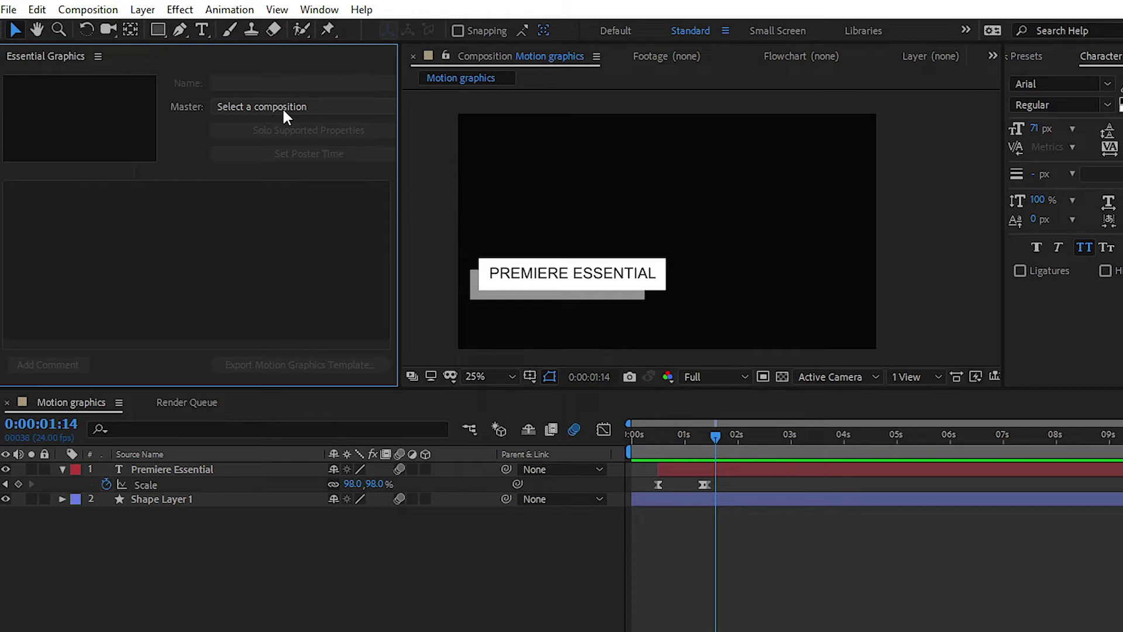
Choose Motion graphics as the master composition for the motion graphics template
left_click(282, 108)
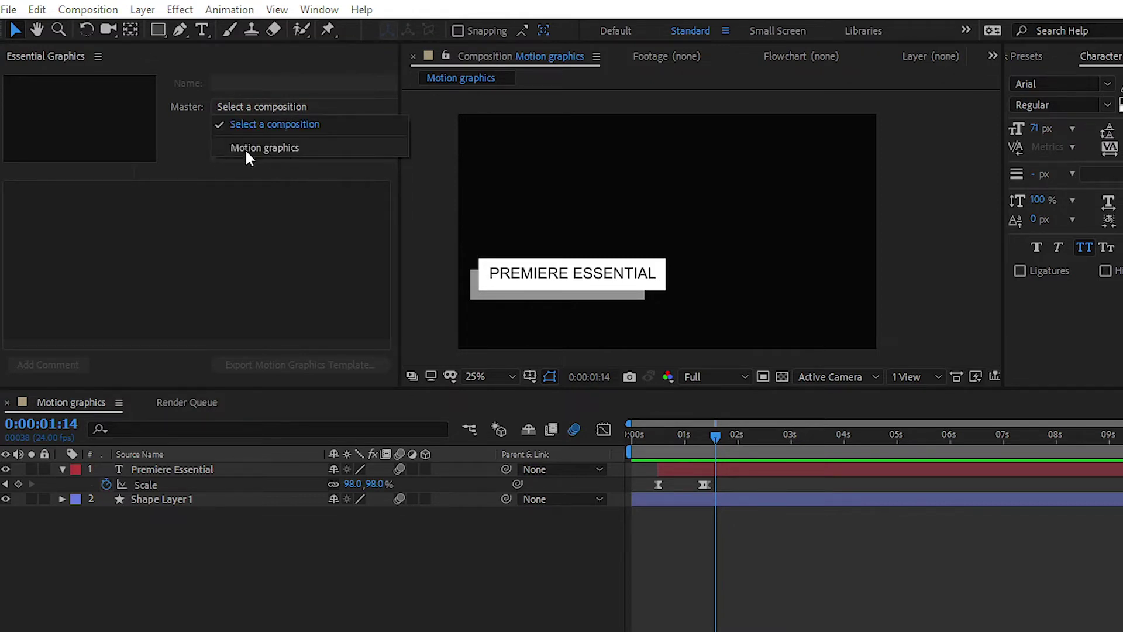
left_click(264, 147)
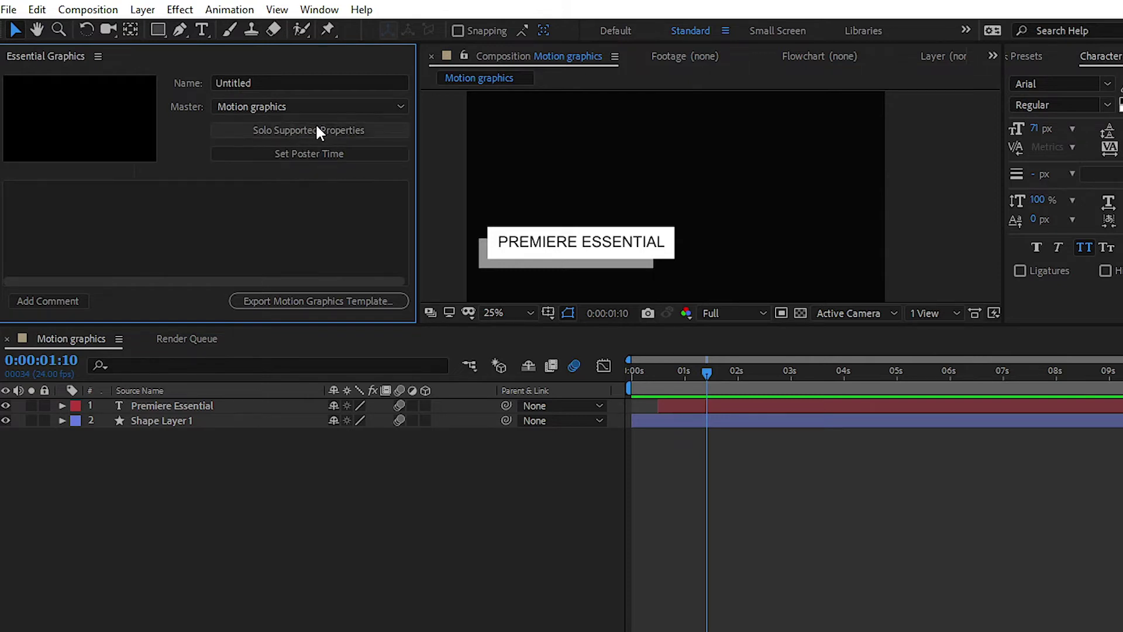
Solo the composition's supported properties and set the template's poster time at 0:00:01:10
left_click(317, 125)
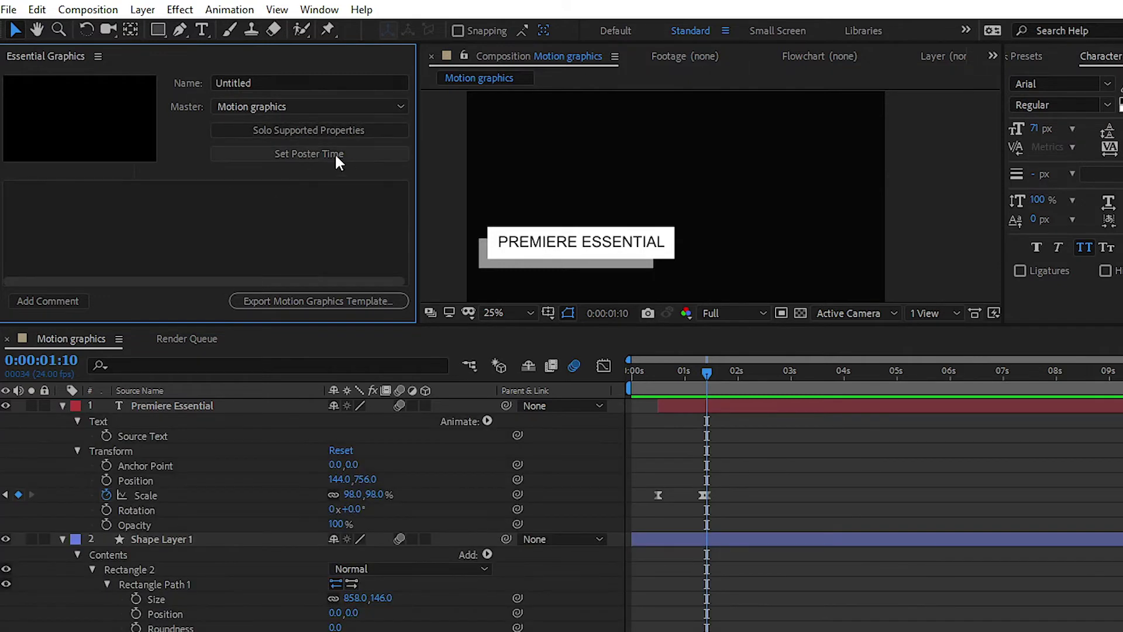
left_click(303, 153)
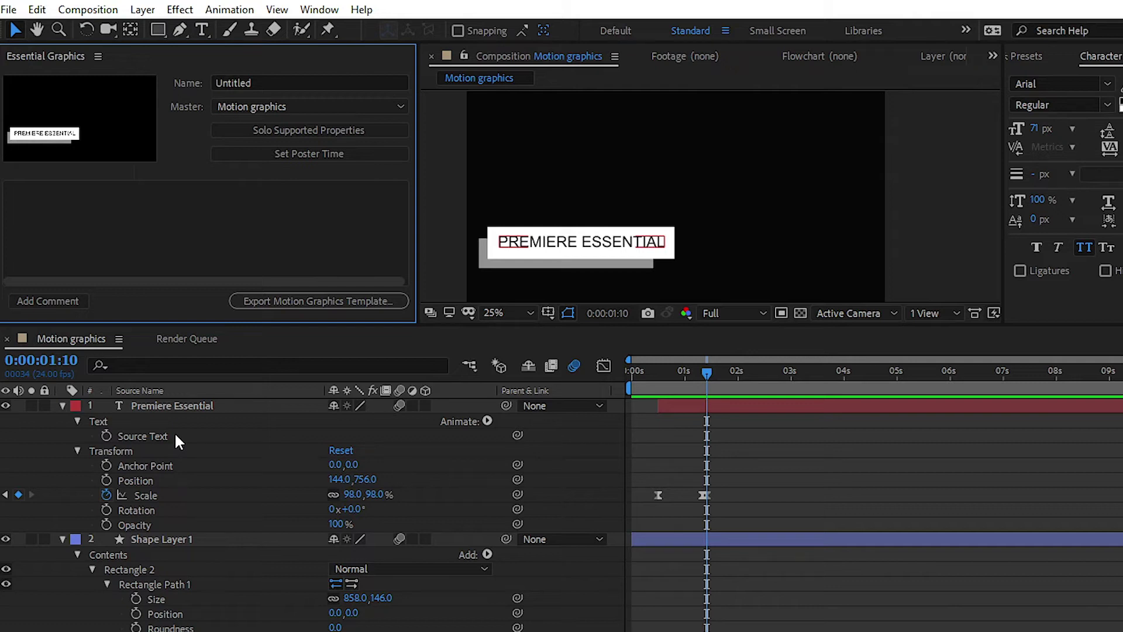
Add the Premiere Essential text layer's Source Text and Scale to the template's editable properties
left_click(157, 436)
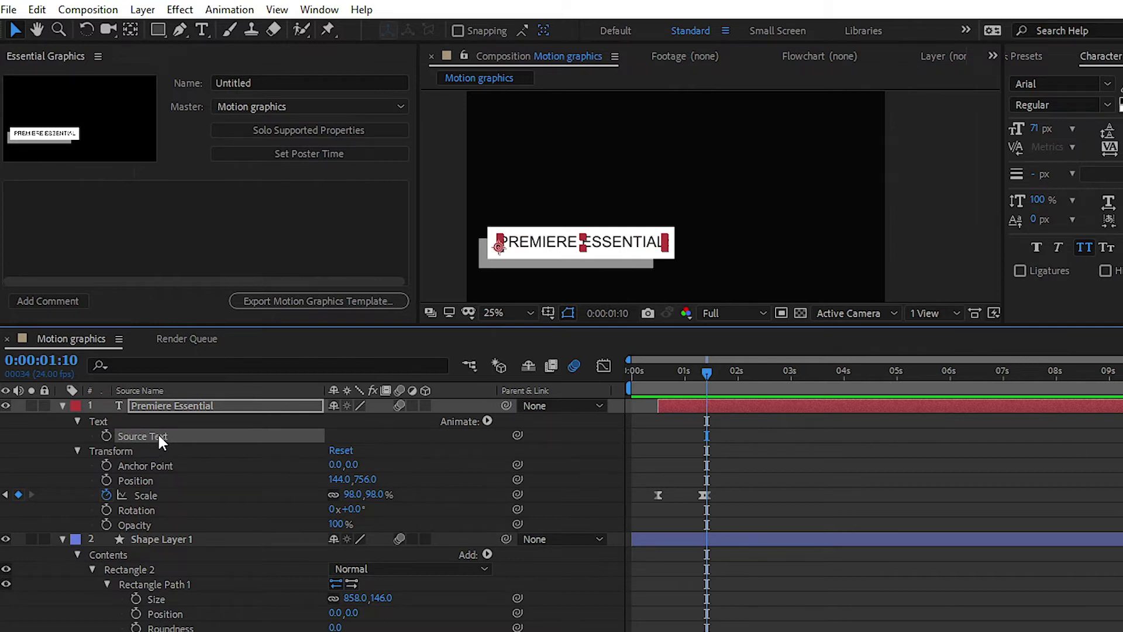
left_click_drag(157, 436, 174, 223)
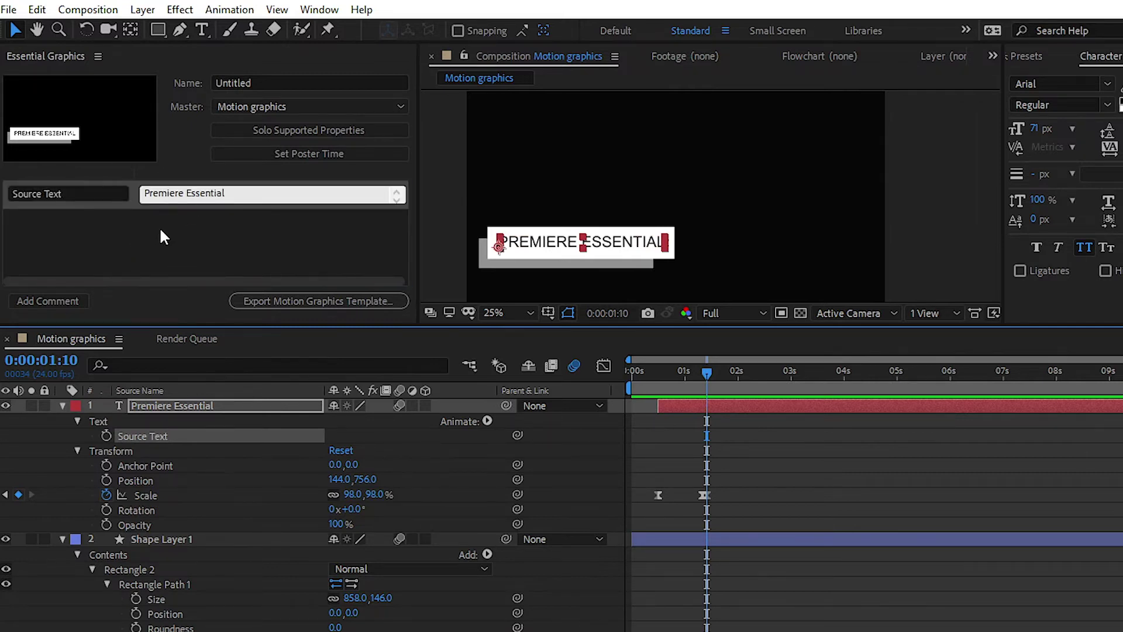
left_click(160, 494)
left_click_drag(155, 498, 159, 234)
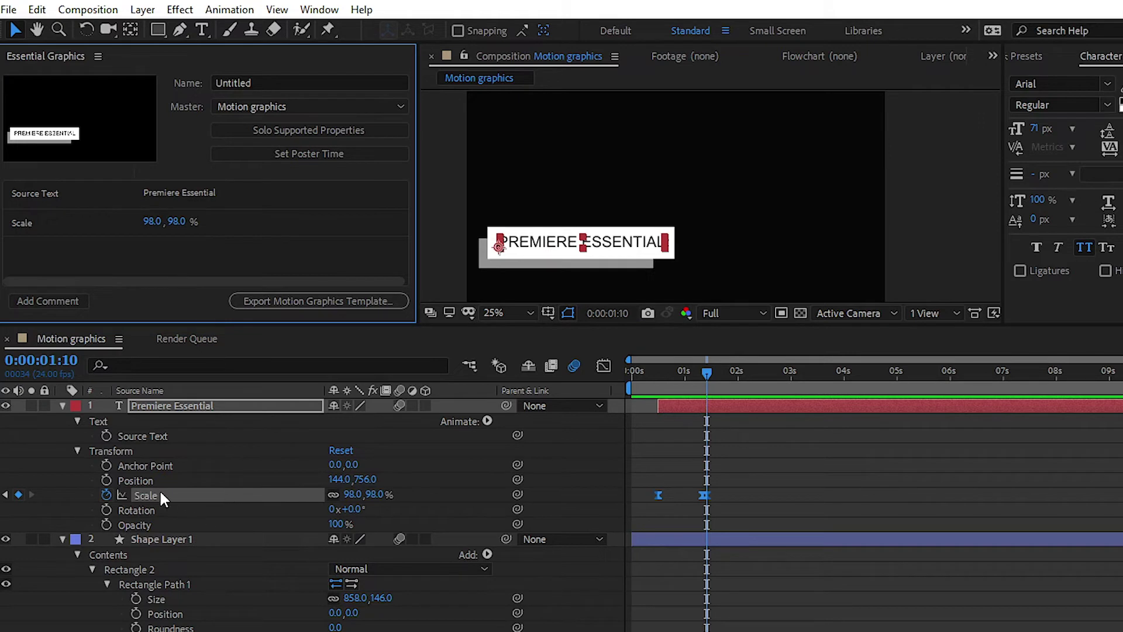
Add the Premiere Essential text layer's Position and Opacity to the template's editable properties
left_click_drag(140, 480, 131, 249)
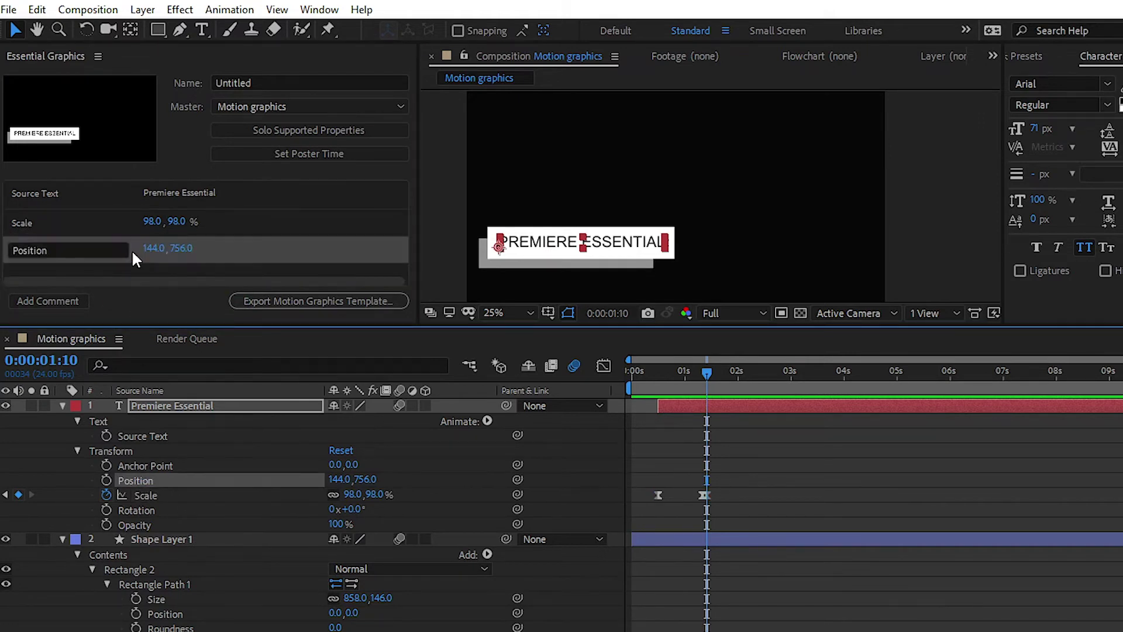
scroll(163, 499, "down", 3)
scroll(136, 454, "up", 2)
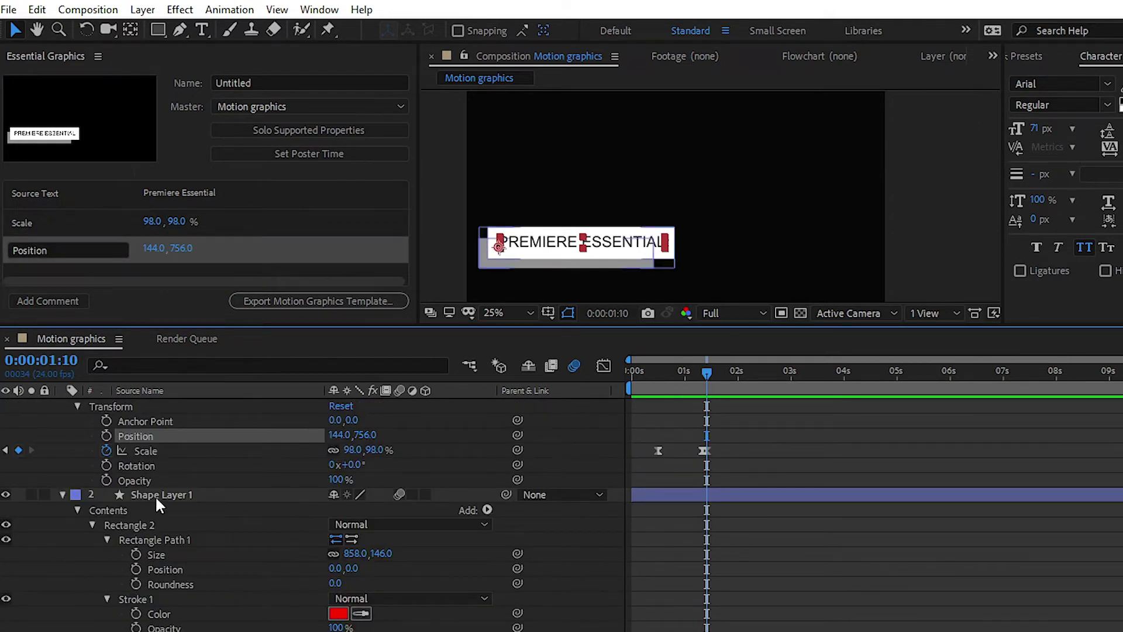
left_click_drag(163, 483, 336, 222)
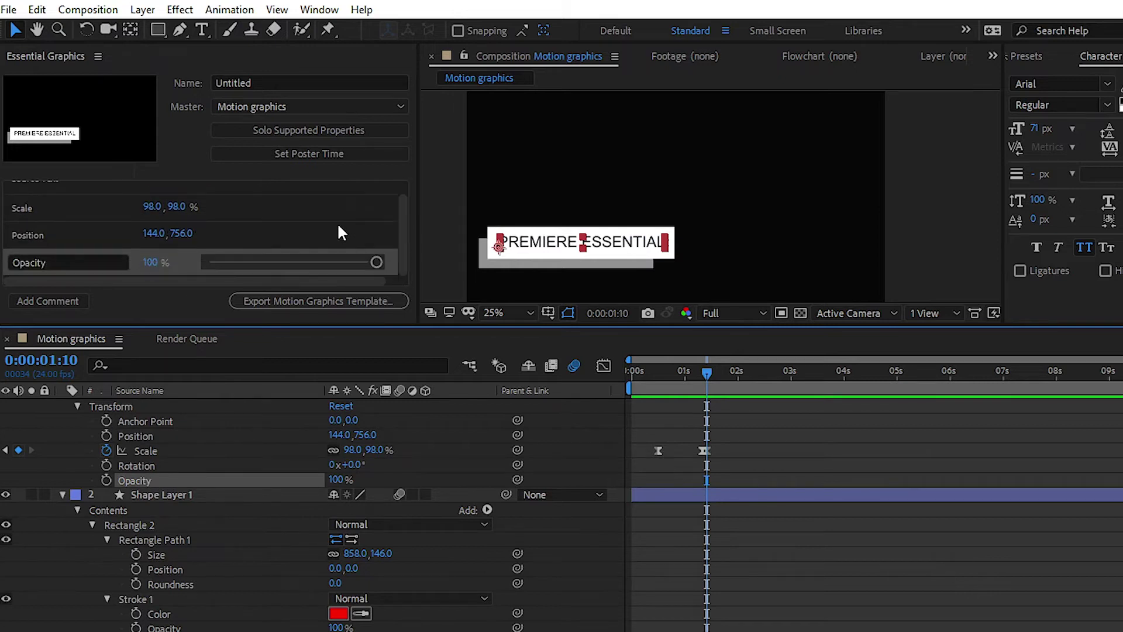
scroll(336, 222, "up", 1)
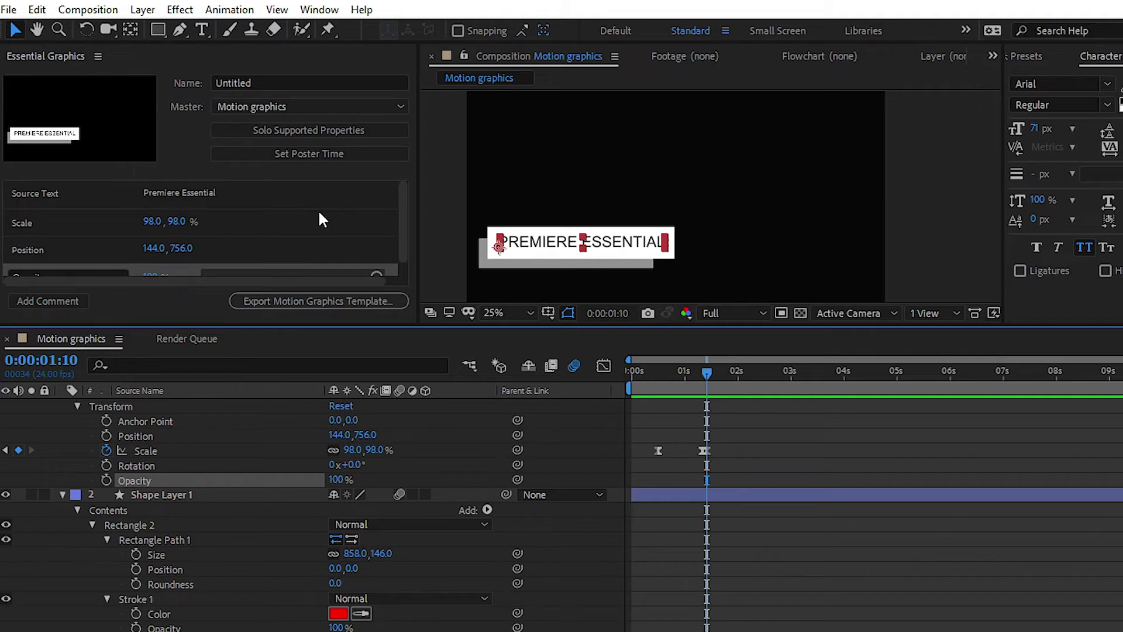
scroll(321, 220, "down", 1)
scroll(320, 220, "up", 1)
scroll(279, 213, "down", 1)
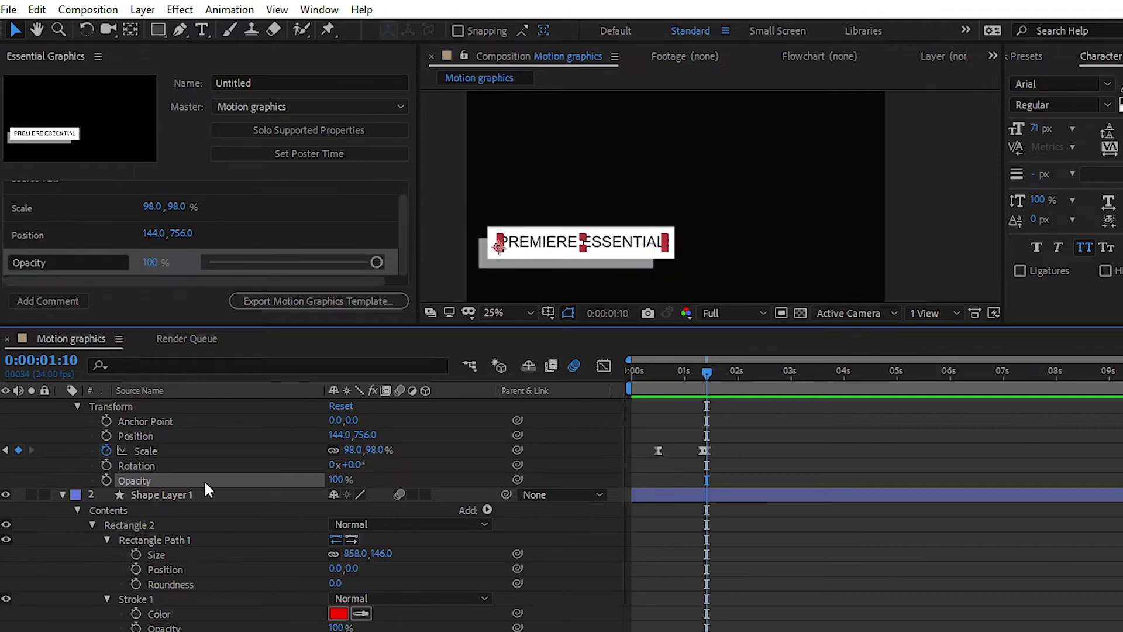
Add the Position and Size of Rectangle 2's Rectangle Path 1 in Shape Layer 1 to the template properties
scroll(202, 480, "down", 3)
scroll(199, 478, "up", 2)
left_click(167, 455)
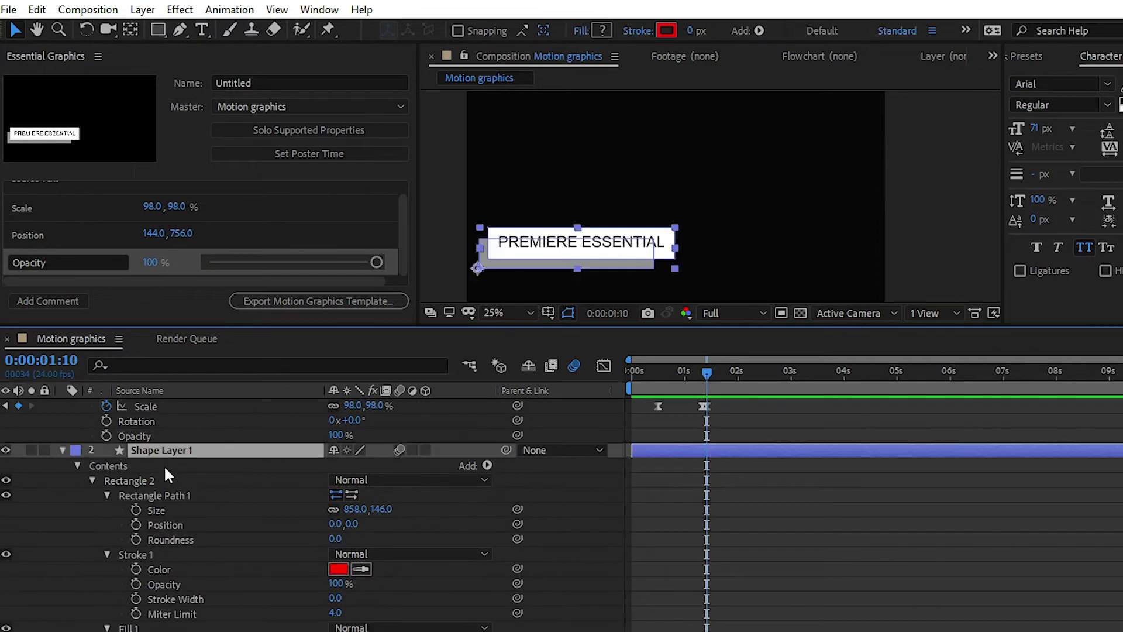
left_click(159, 481)
left_click(168, 510)
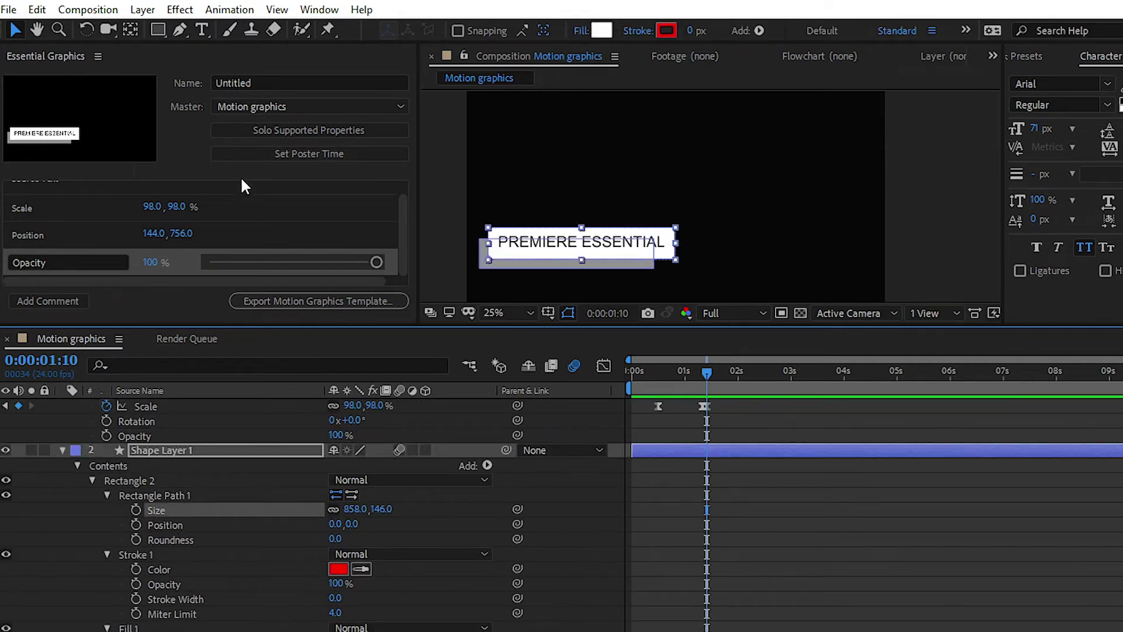
left_click(169, 525)
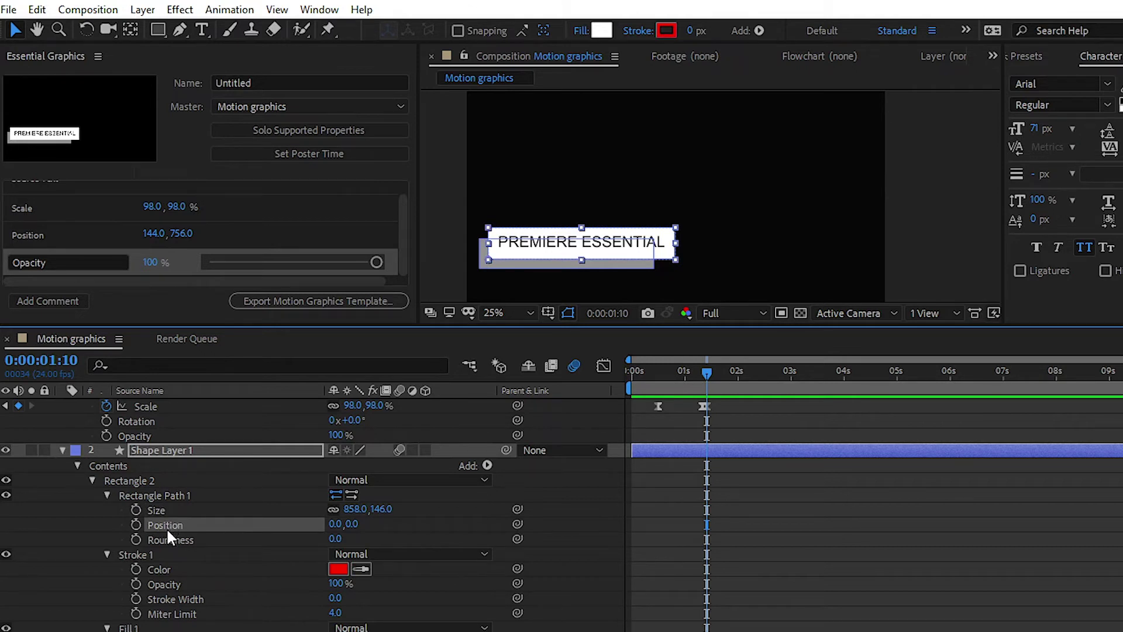
left_click_drag(166, 527, 187, 241)
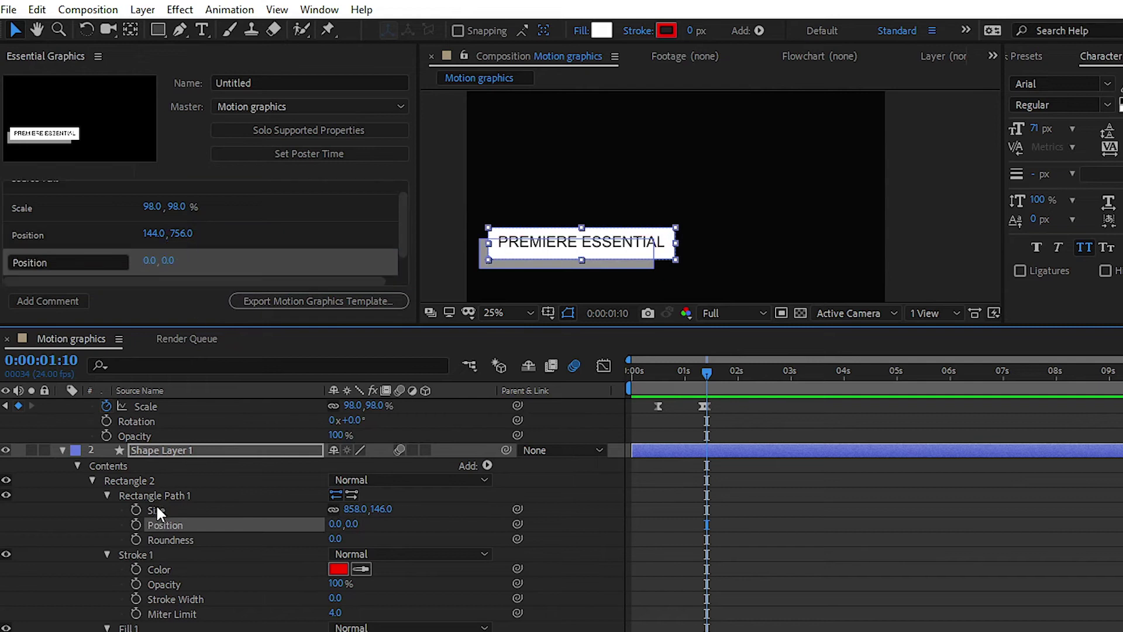
left_click(155, 507)
left_click_drag(156, 507, 145, 268)
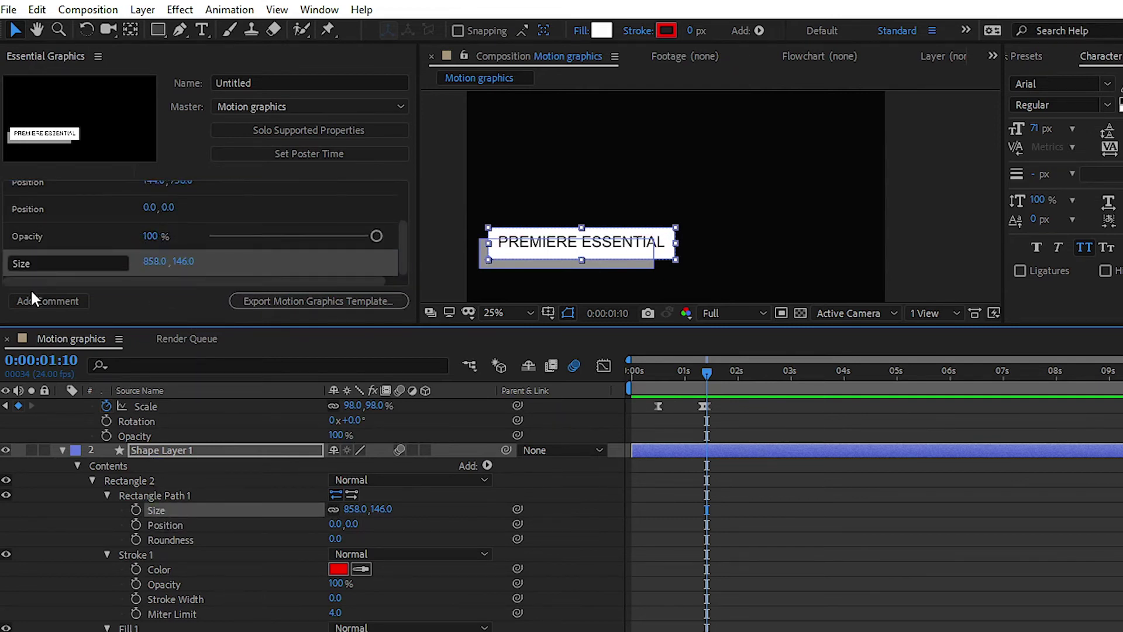
Rename the template's Size property as Size of rectangle 1
left_click(56, 261)
left_click(52, 261)
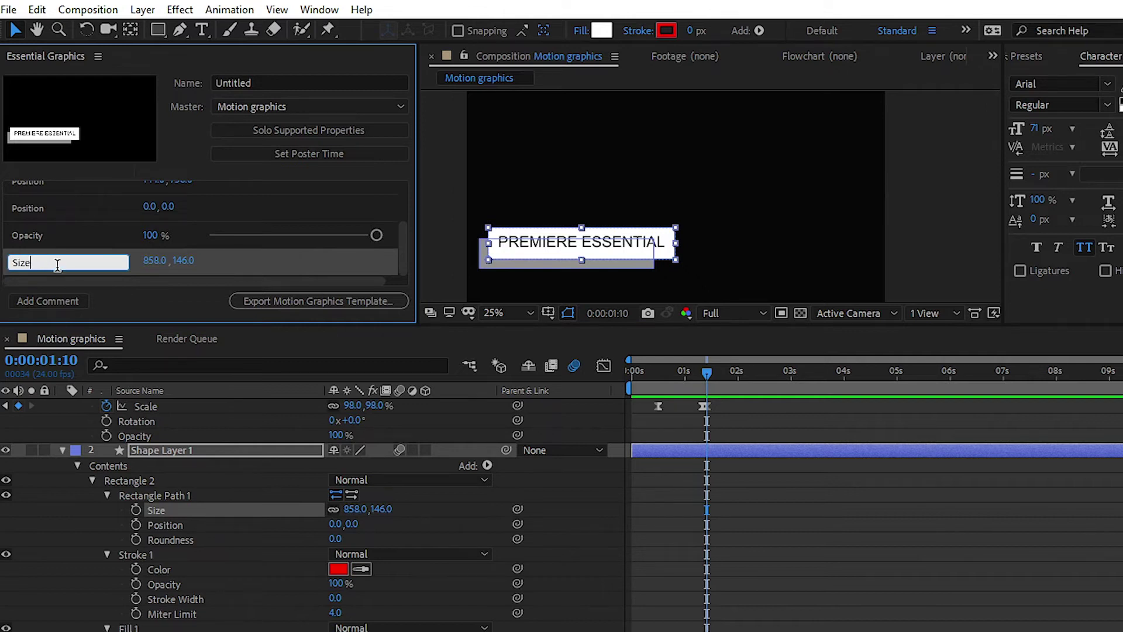
type("of recta")
type("ngle1")
key("shift+Tab")
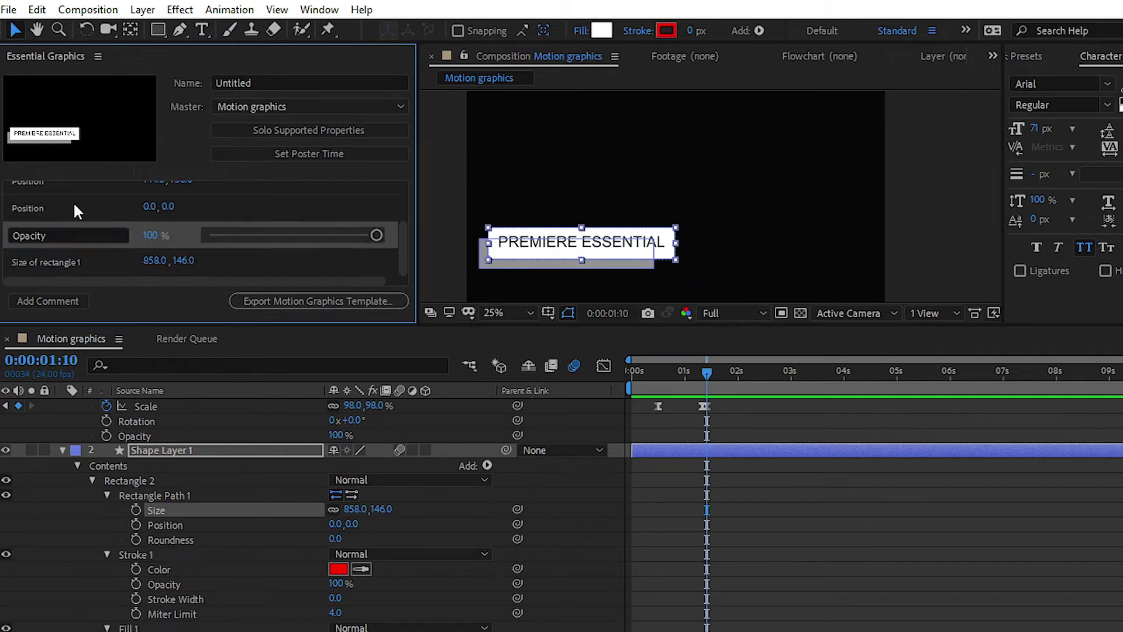
Rename the rectangle's Position property in the template as Position of Rectangle 1
left_click(56, 207)
left_click_drag(56, 208, 3, 211)
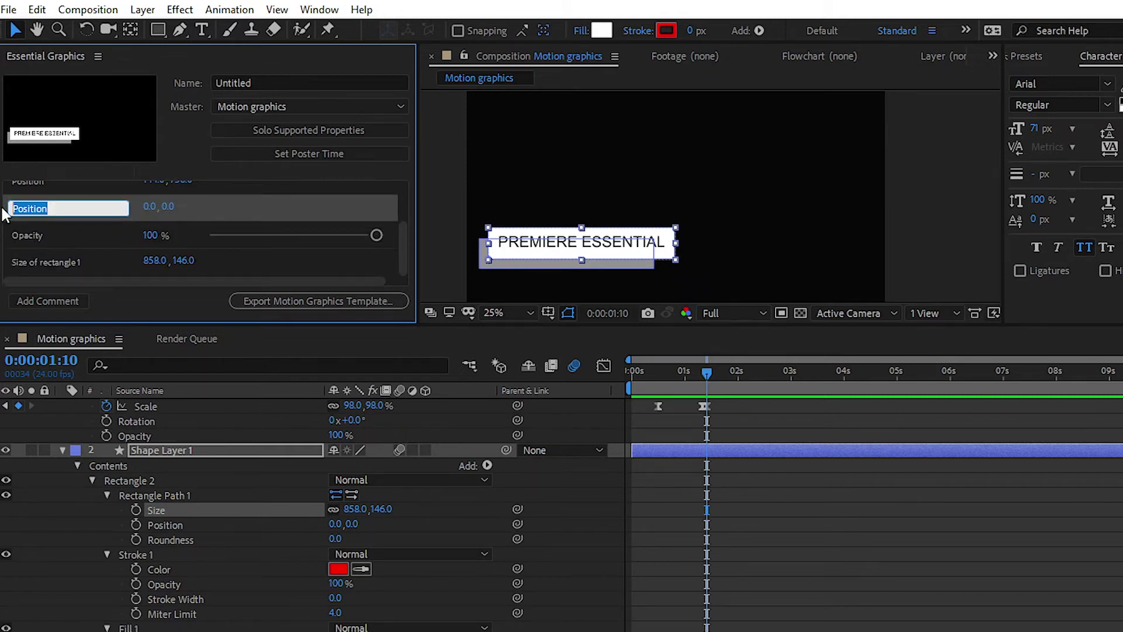
left_click(85, 208)
type("of Rectangle")
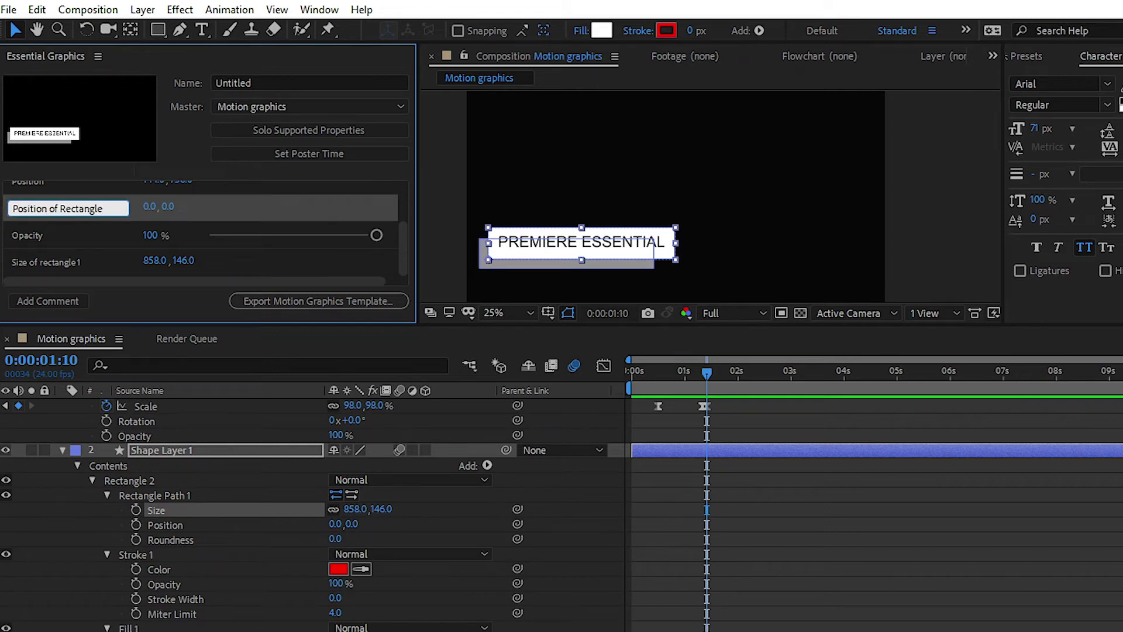
type(" 1")
key("Tab")
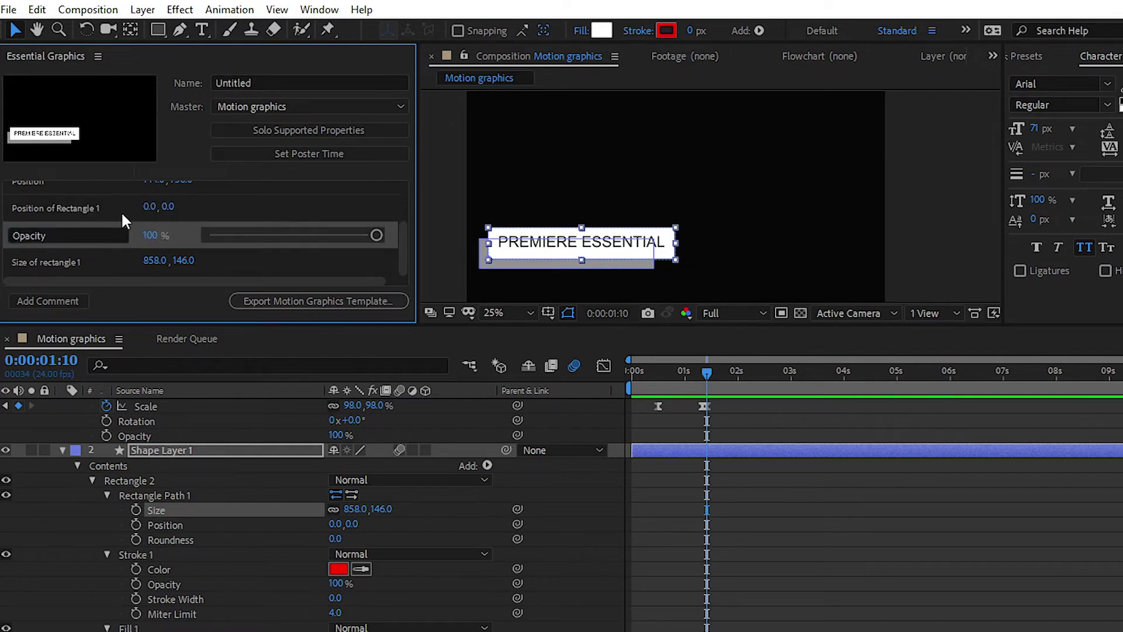
scroll(40, 276, "up", 3)
scroll(113, 223, "down", 3)
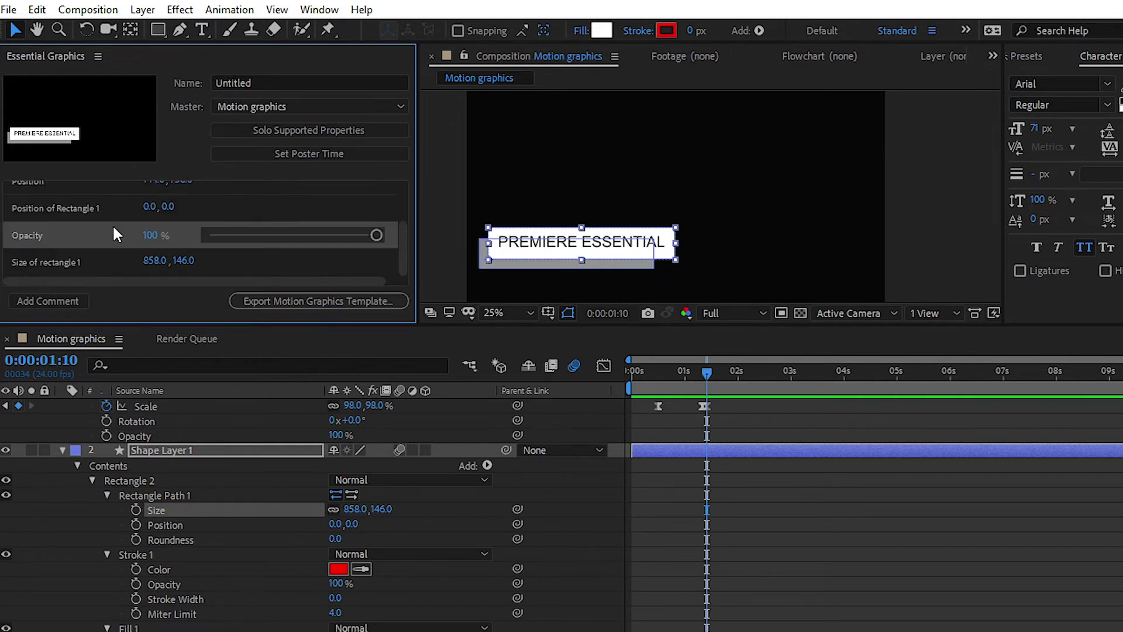
Examine Rectangle 2's Roundness and Stroke 1 properties for further controls to expose in the template
left_click(169, 538)
scroll(172, 526, "down", 3)
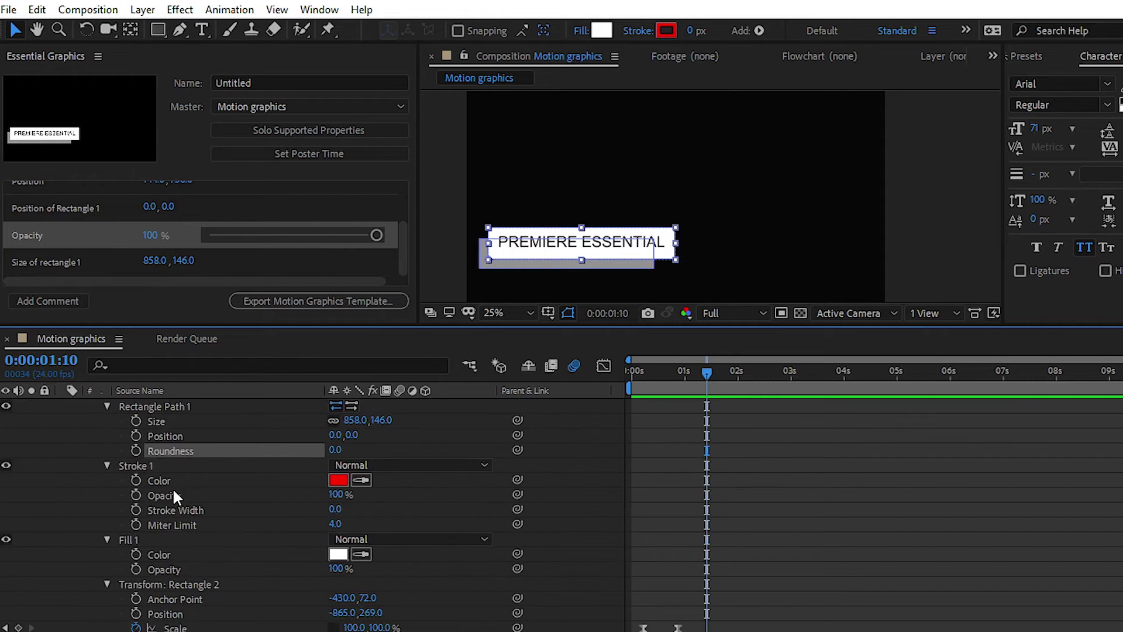
left_click(146, 462)
left_click(131, 465)
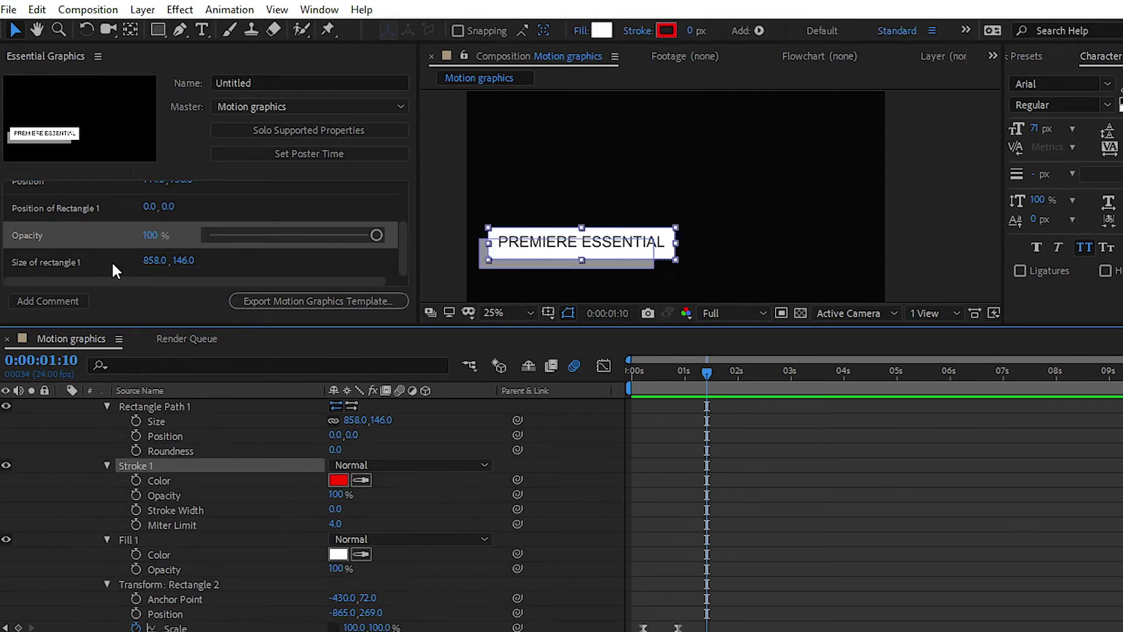
scroll(112, 261, "up", 3)
left_click(157, 474)
scroll(93, 227, "down", 3)
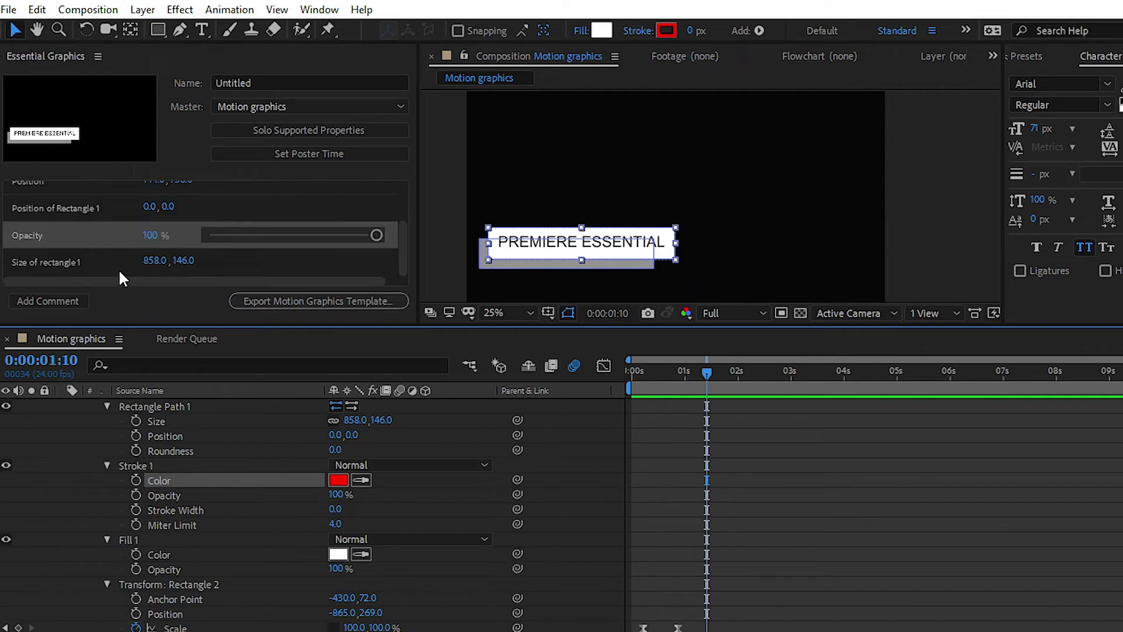
left_click(159, 498)
scroll(176, 534, "down", 4)
scroll(174, 478, "up", 3)
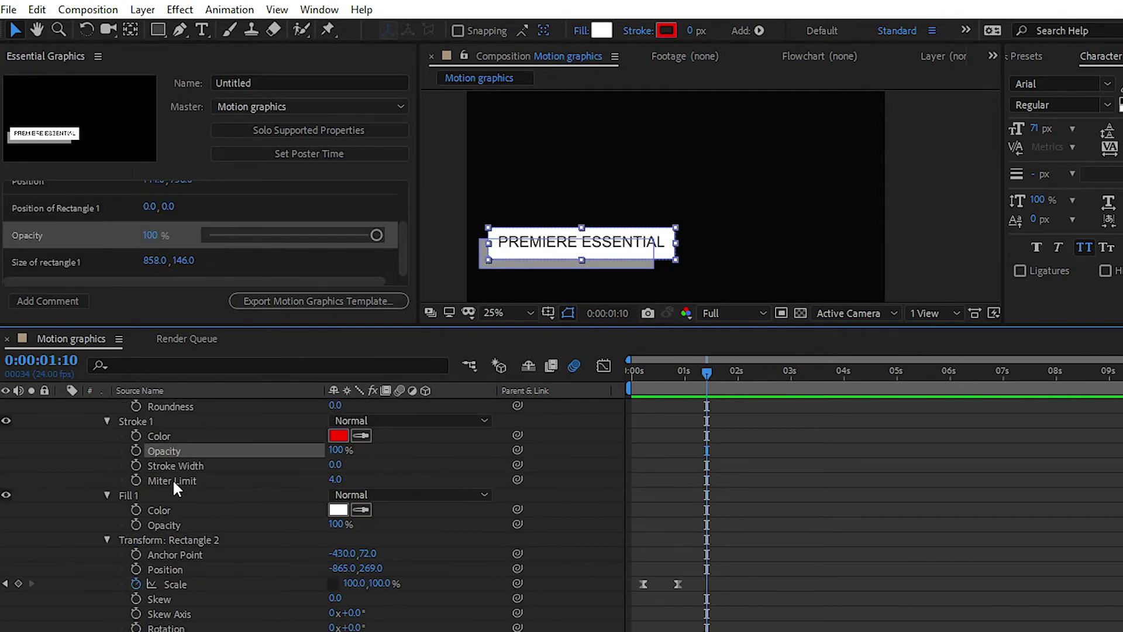
Add Rectangle 2's Fill 1 Color to the template properties and rename it as Color of rec-01
left_click(159, 510)
left_click_drag(166, 507, 112, 269)
left_click(92, 257)
type("of re")
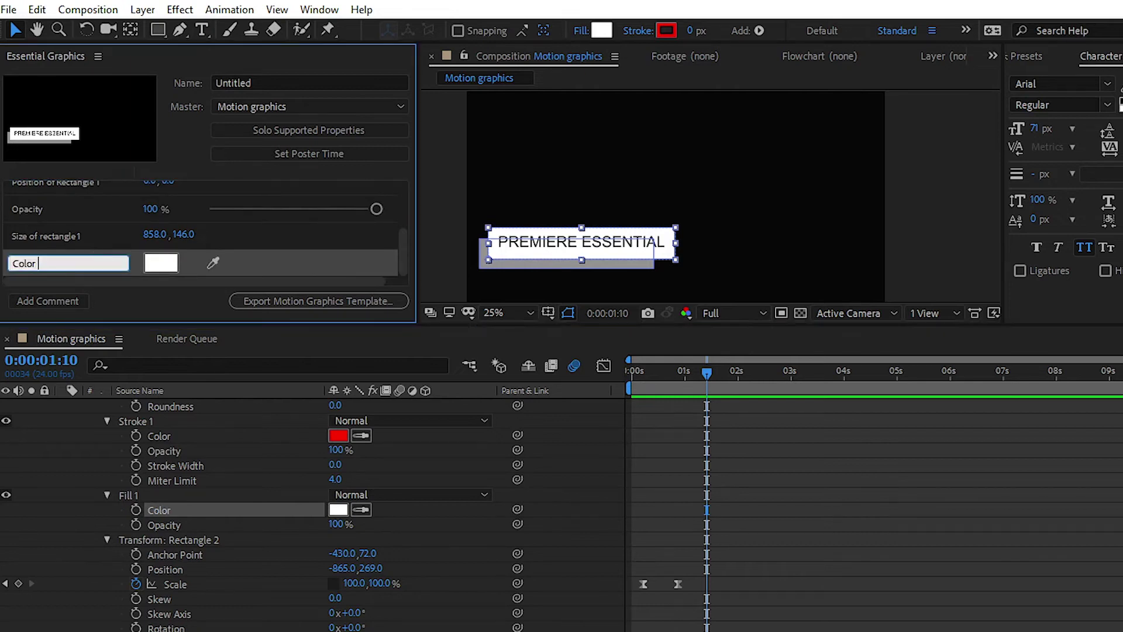
type("c-01")
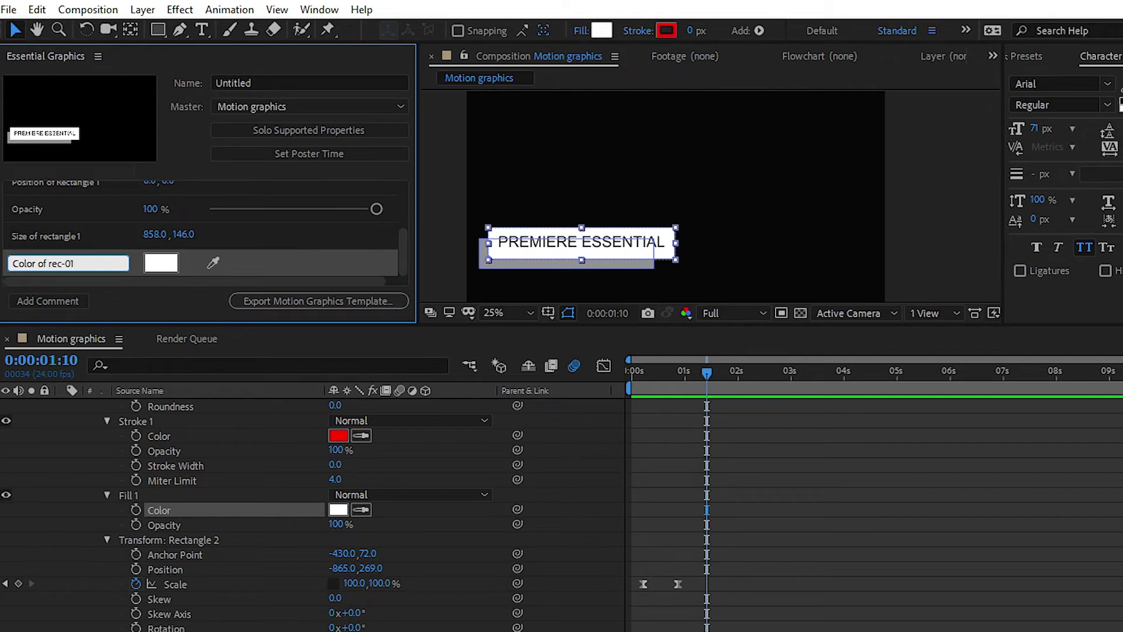
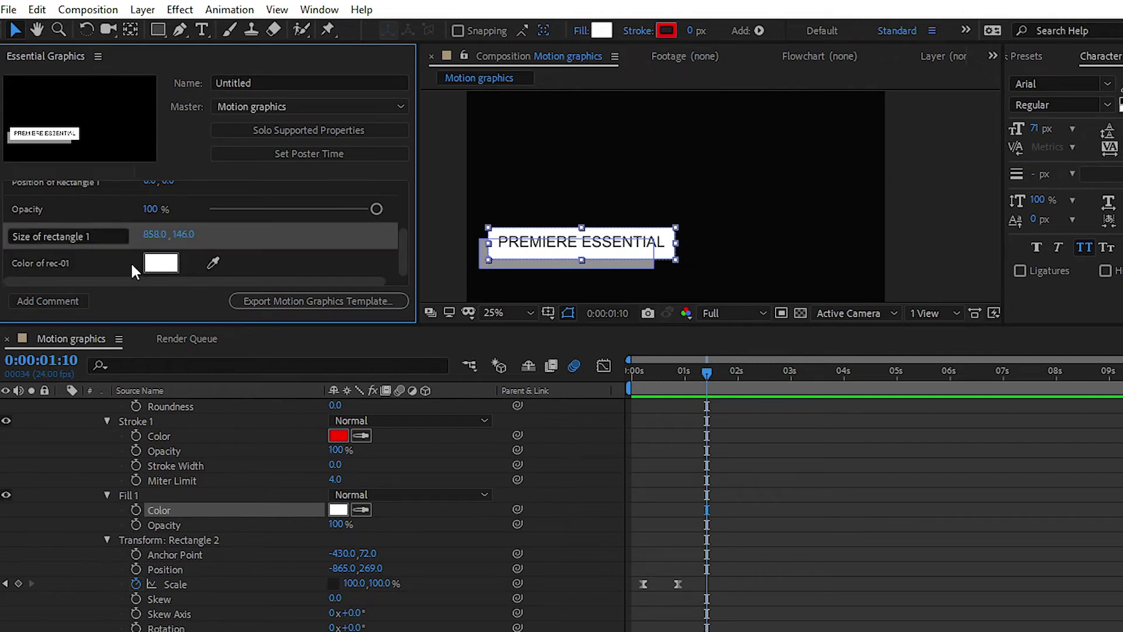
Add Rectangle 2's transform Scale to the template properties and rename it as Scale of rec-02
scroll(192, 530, "down", 5)
scroll(170, 495, "up", 4)
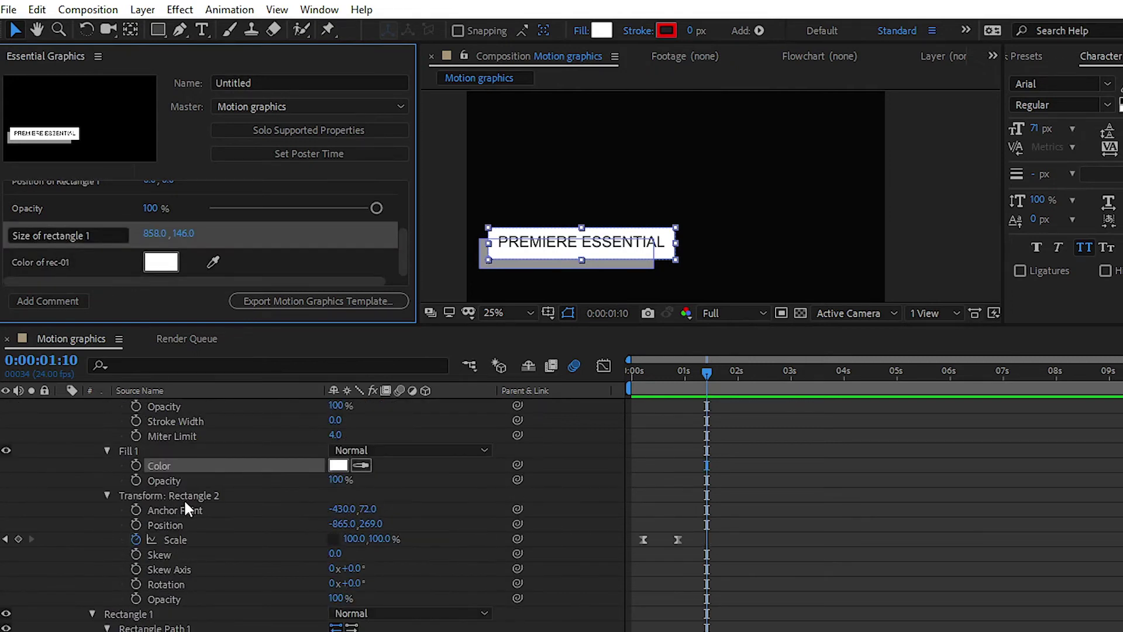
left_click(186, 512)
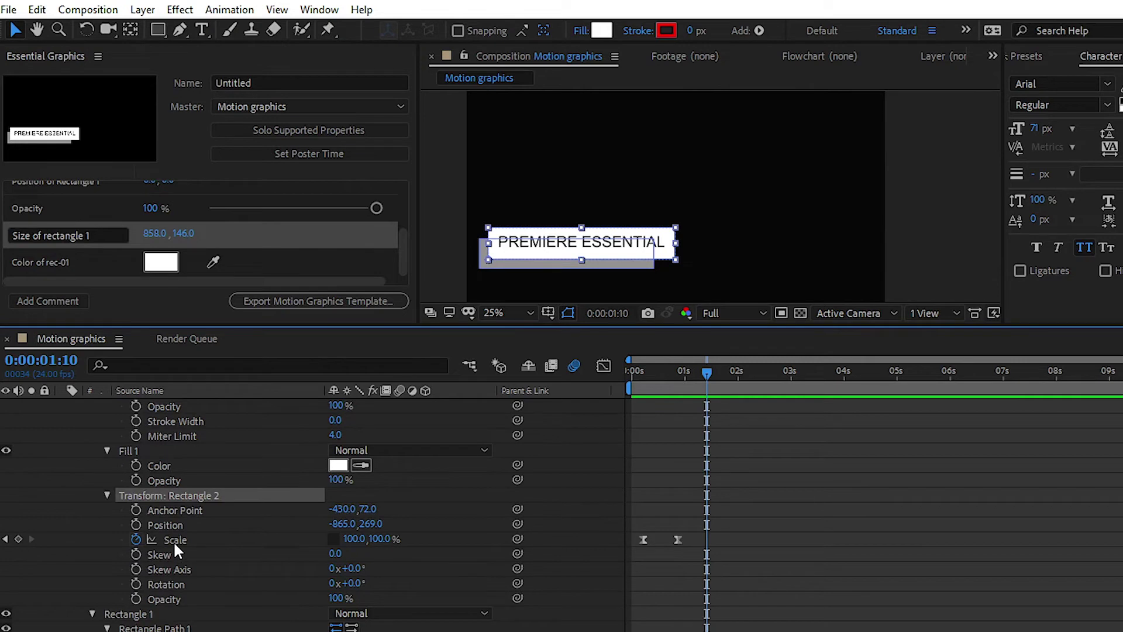
left_click(175, 540)
left_click_drag(180, 538, 88, 257)
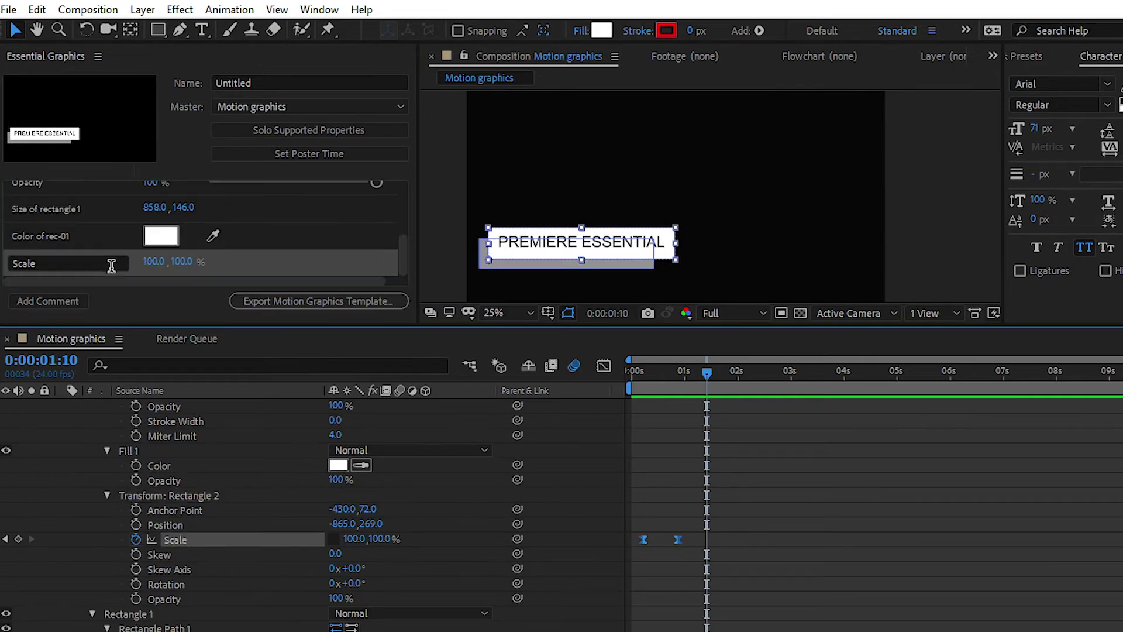
left_click(99, 261)
type("of")
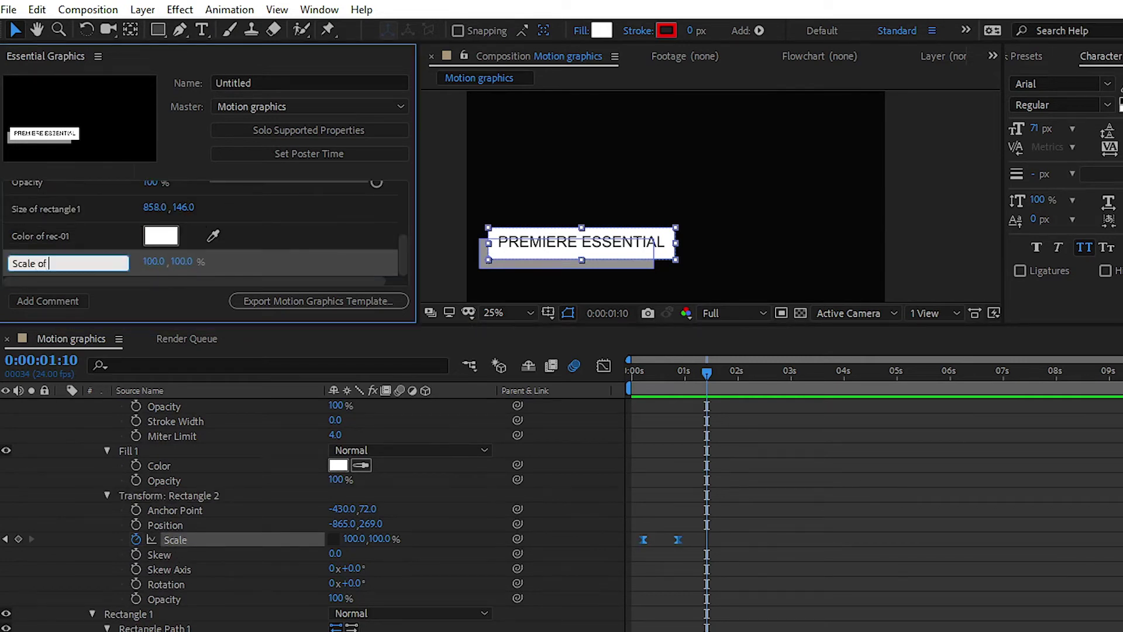
type(" rec-02")
left_click(185, 518)
scroll(234, 552, "down", 5)
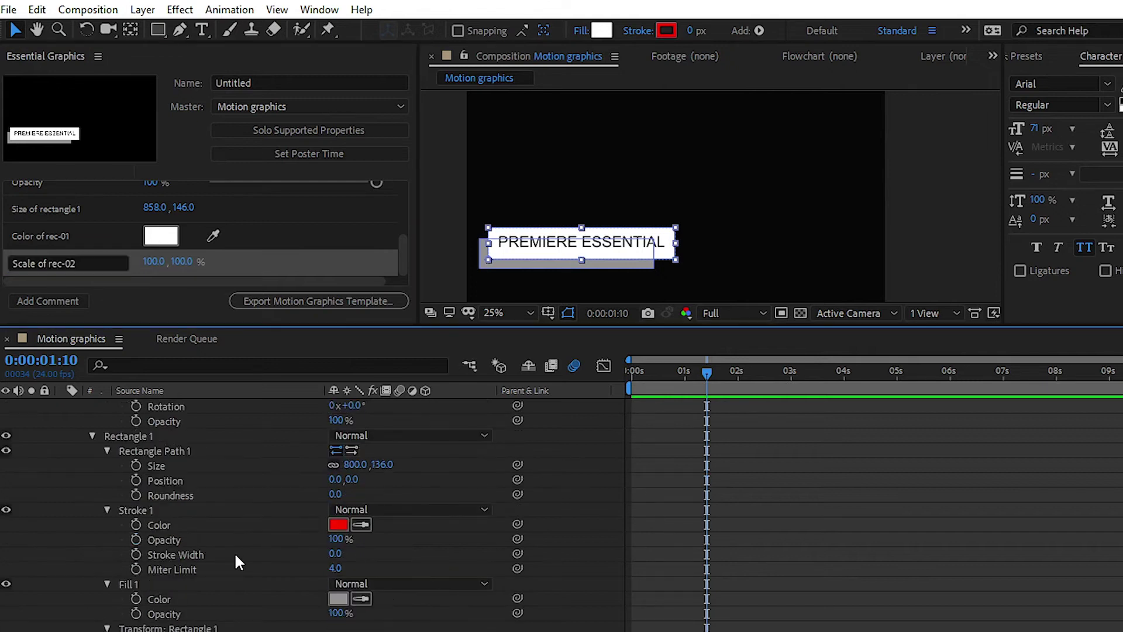
left_click(173, 524)
mouse_move(173, 524)
left_mouse_down()
mouse_move(120, 346)
mouse_move(111, 265)
left_mouse_up()
left_click(90, 262)
type("of")
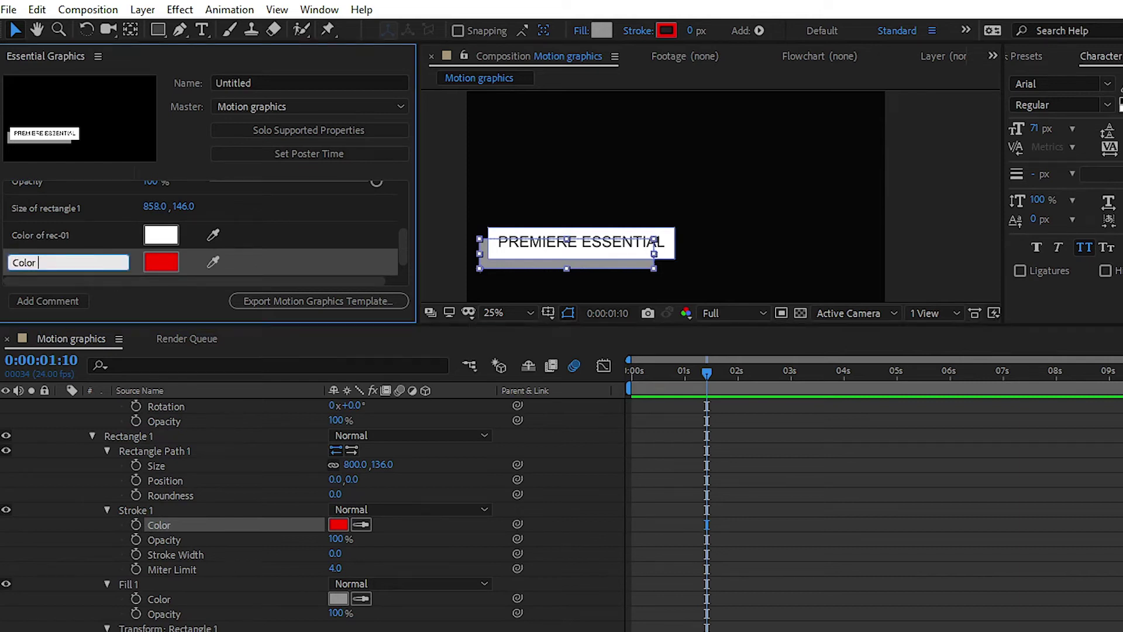
type(" rec-02")
left_click(188, 467)
scroll(201, 476, "down", 3)
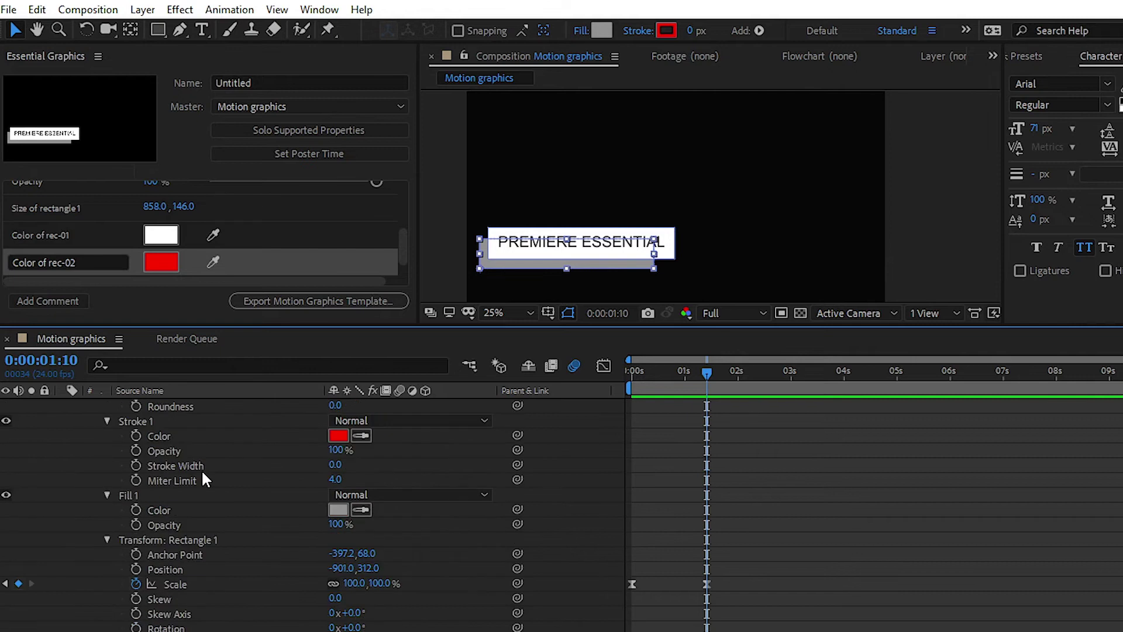
left_click_drag(145, 339, 114, 241)
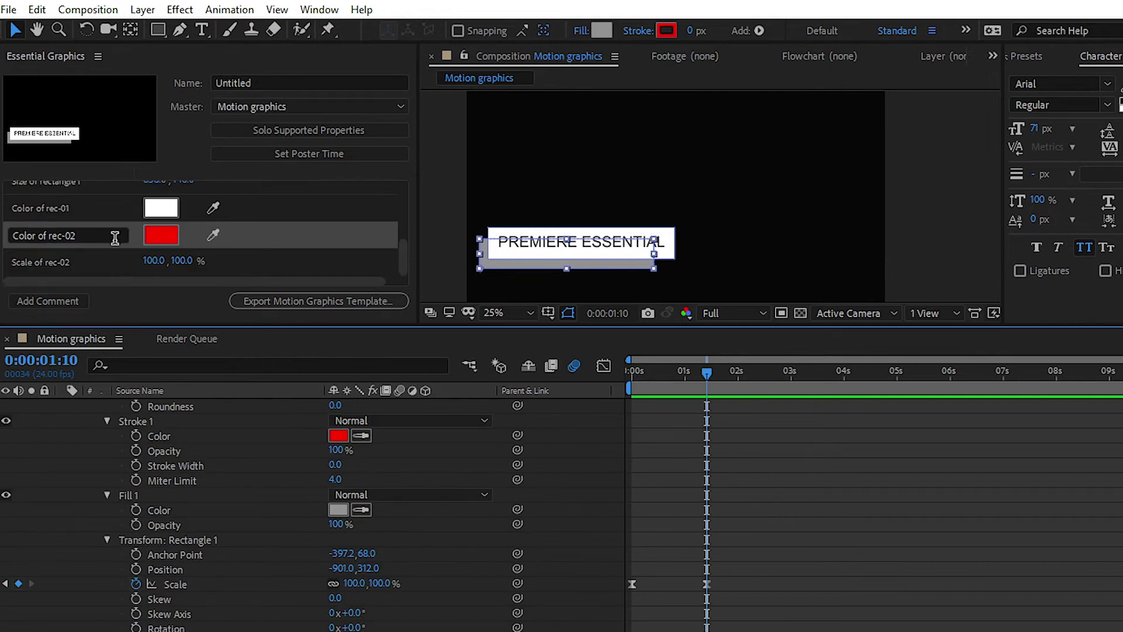
left_click(132, 238)
key("Delete")
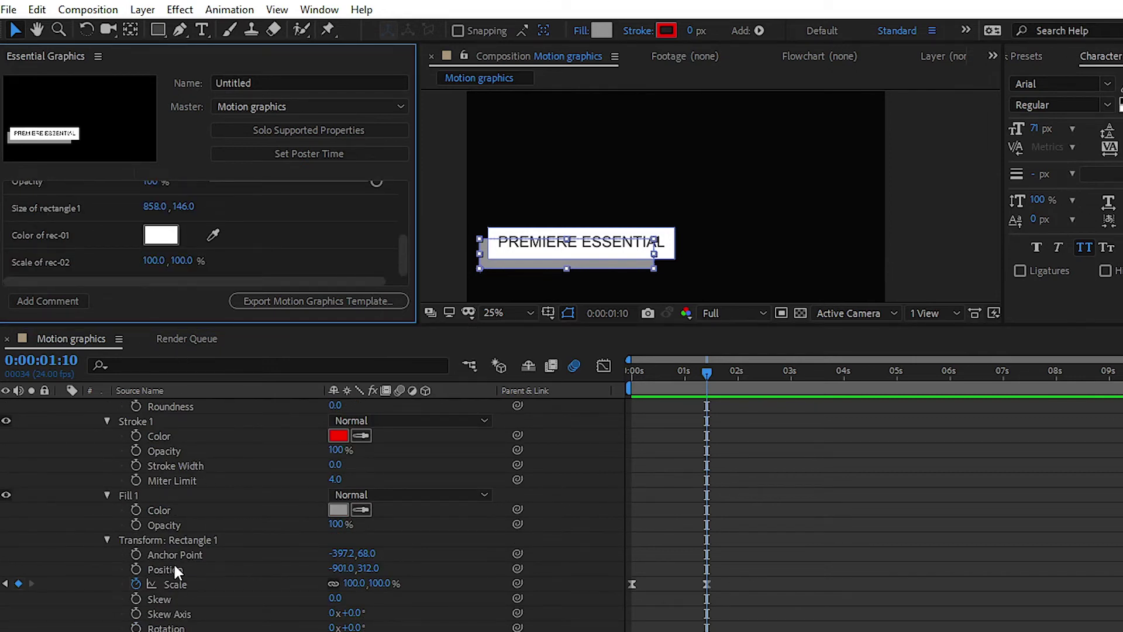
Add Rectangle 1's Fill 1 Color to the template properties and rename it as Color of Rec-02
left_click_drag(166, 505, 115, 268)
left_click(88, 258)
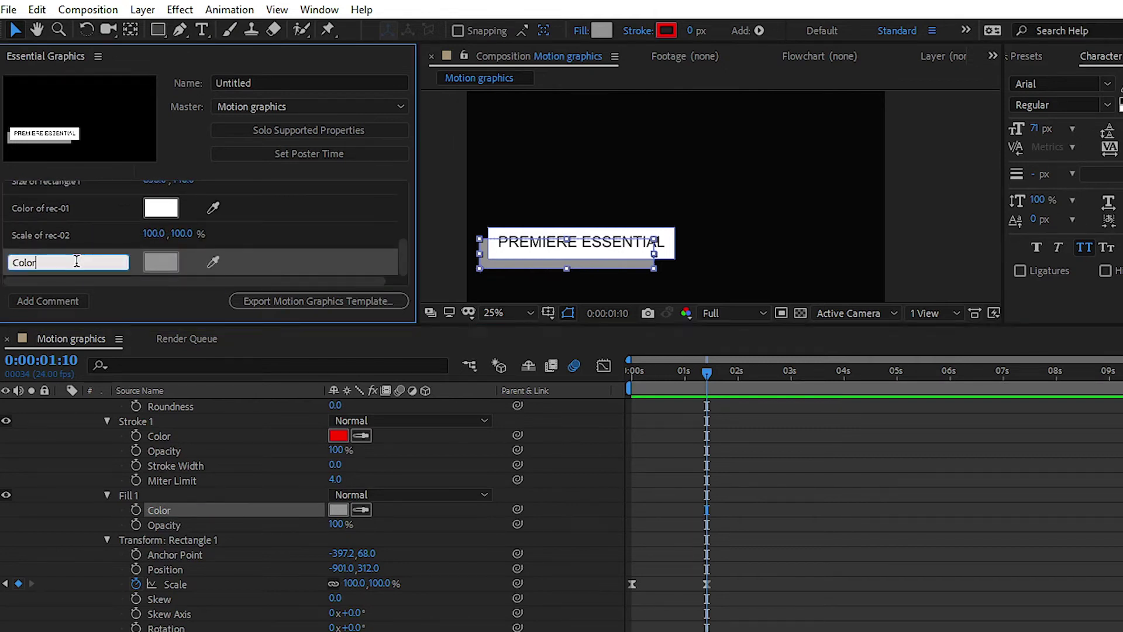
type("of Rec-02")
key("Return")
Review the full list of exposed properties and try removing the word Essential from the Source Text value
key("grave")
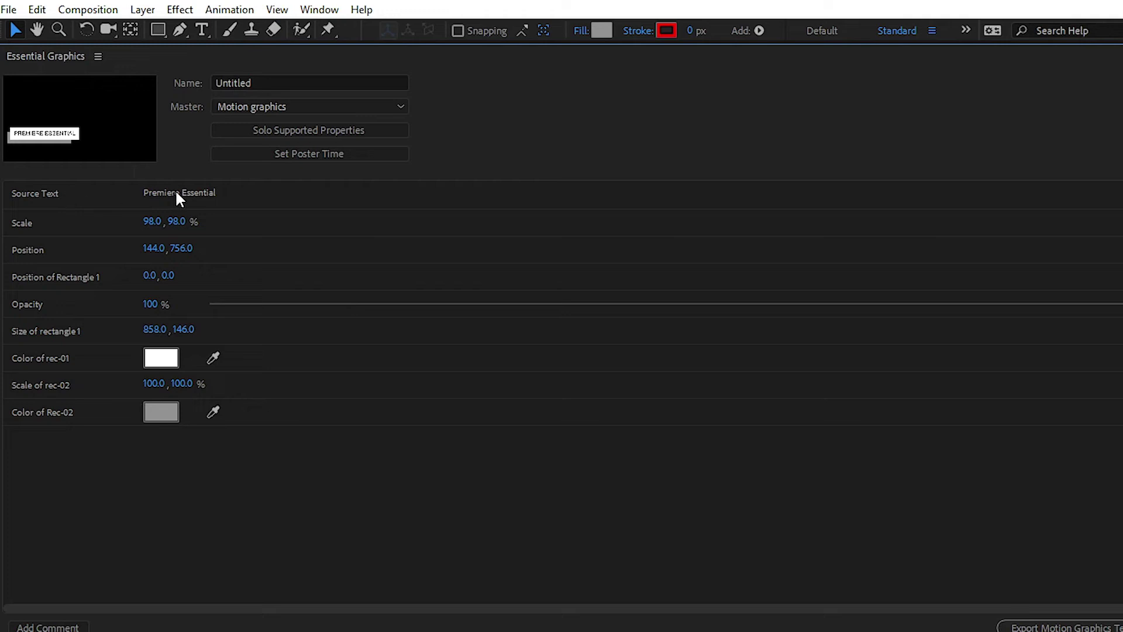
key("grave")
left_click(217, 192)
left_click_drag(225, 195, 187, 195)
key("BackSpace")
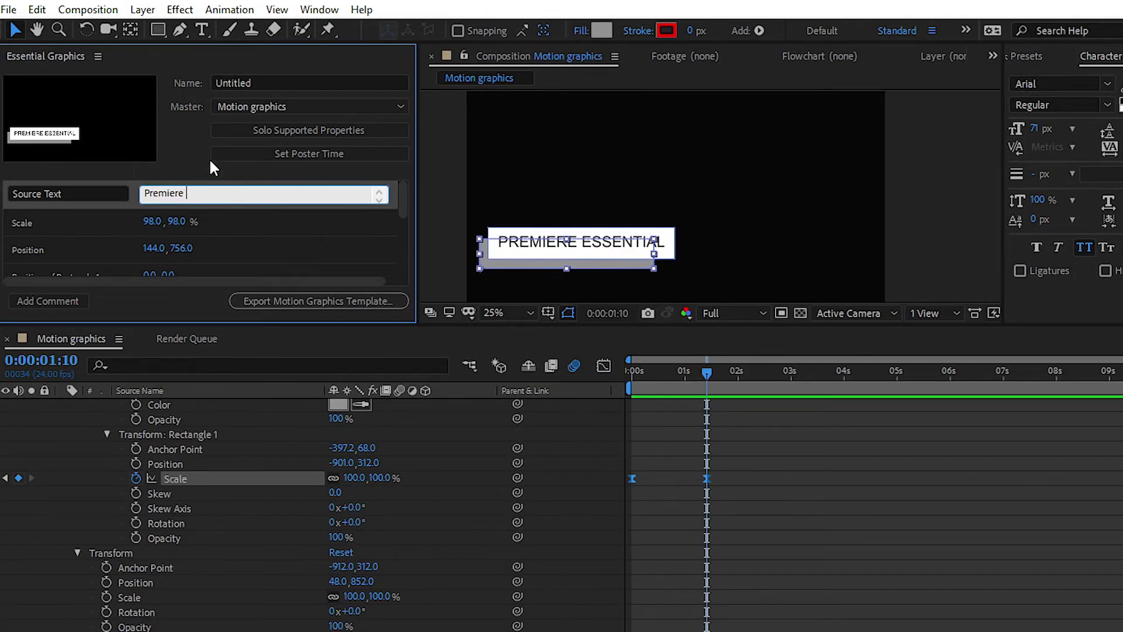
left_click(555, 245)
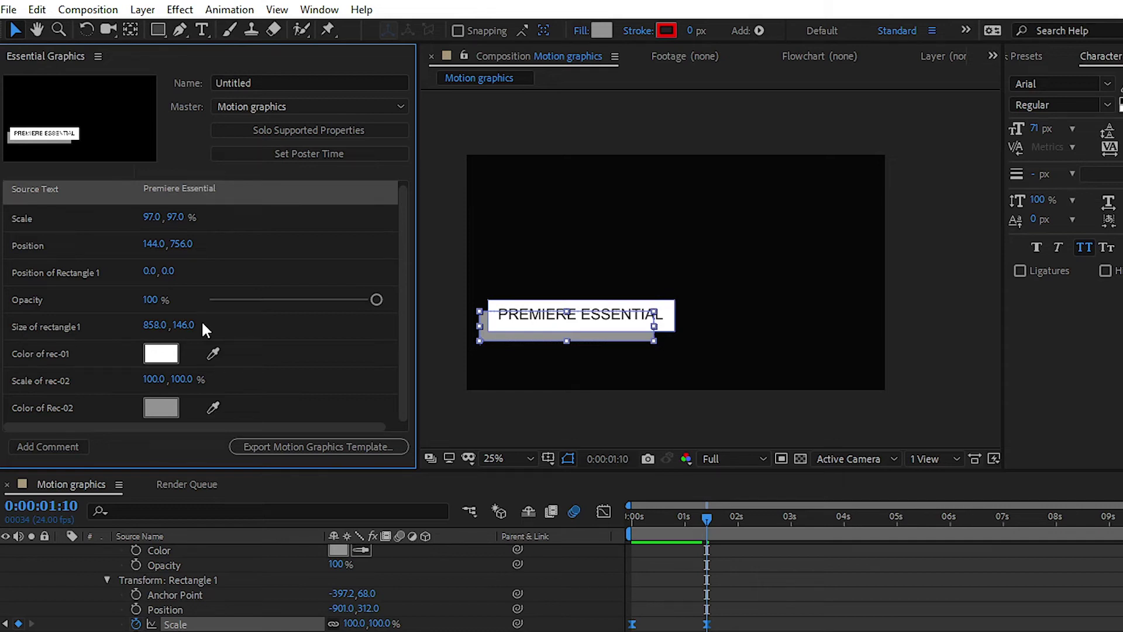
Name the motion graphics template Demo Lowerthird
left_click(269, 77)
type("S")
key("BackSpace")
type("De")
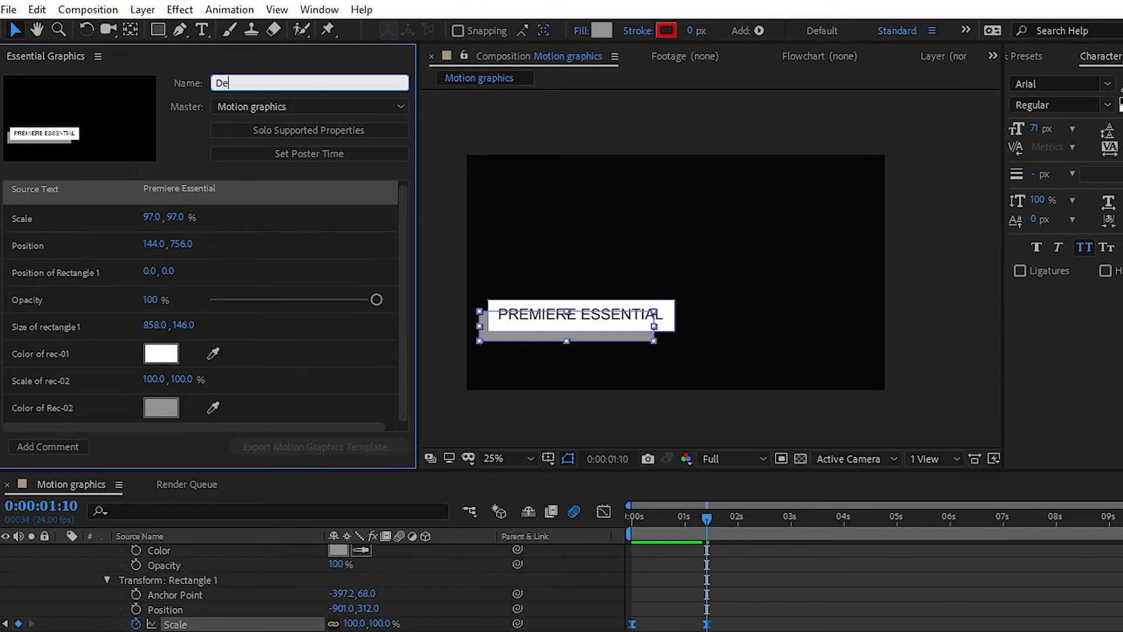
type("mo Lowerthird")
key("Return")
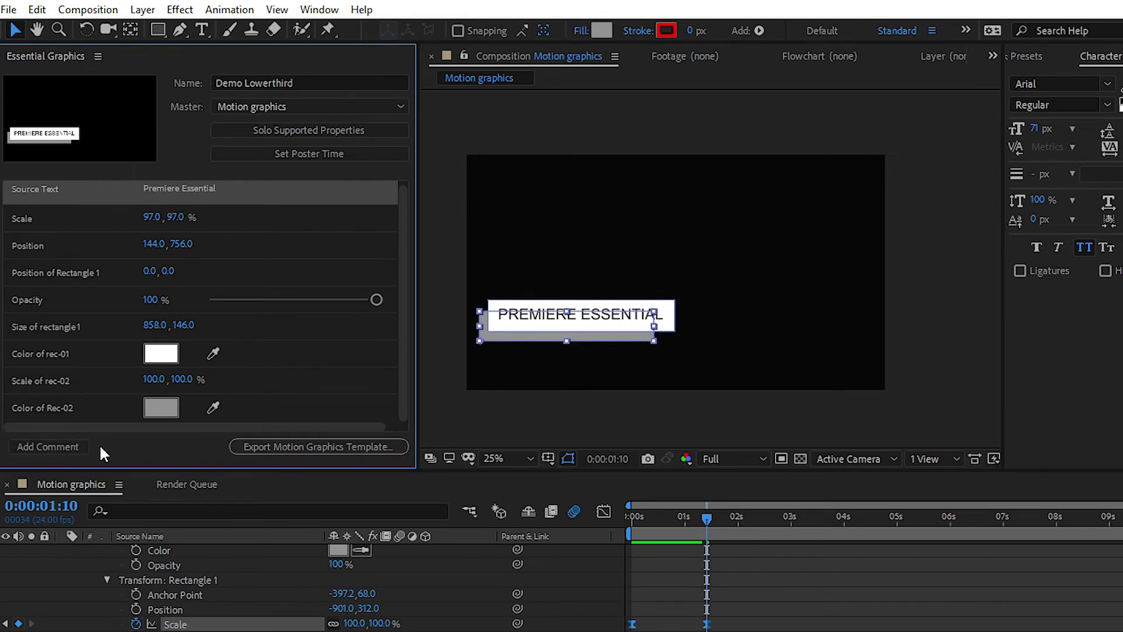
Save the project and export the template to the local drive in D:\YT\Folders\AE\V-223rd Motion Graphics Template\Raw
left_click(293, 453)
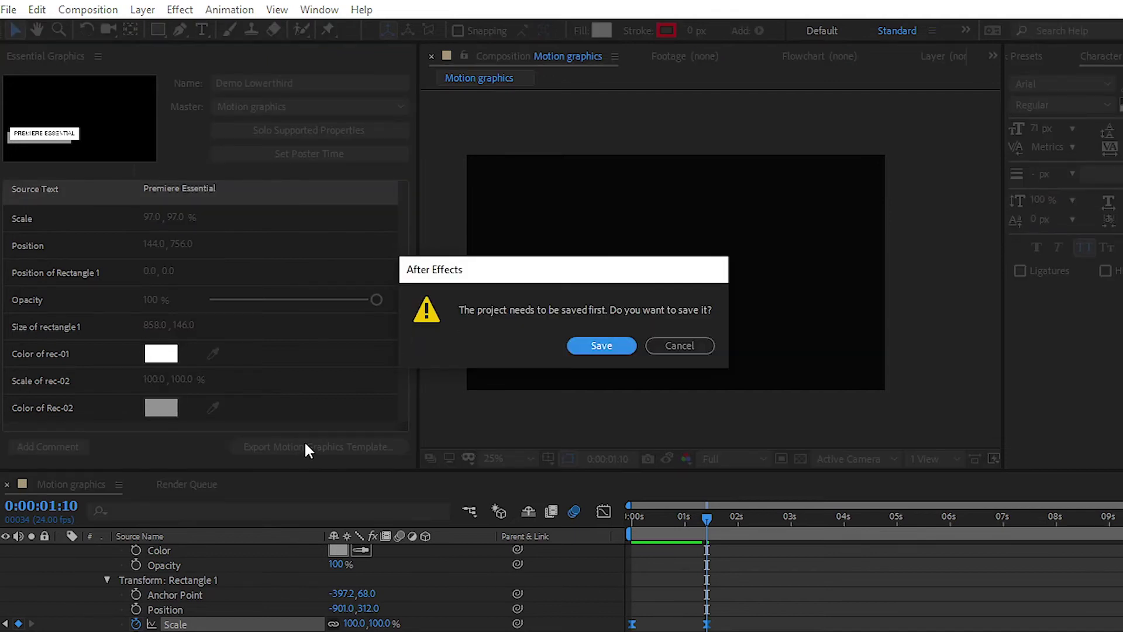
left_click(602, 345)
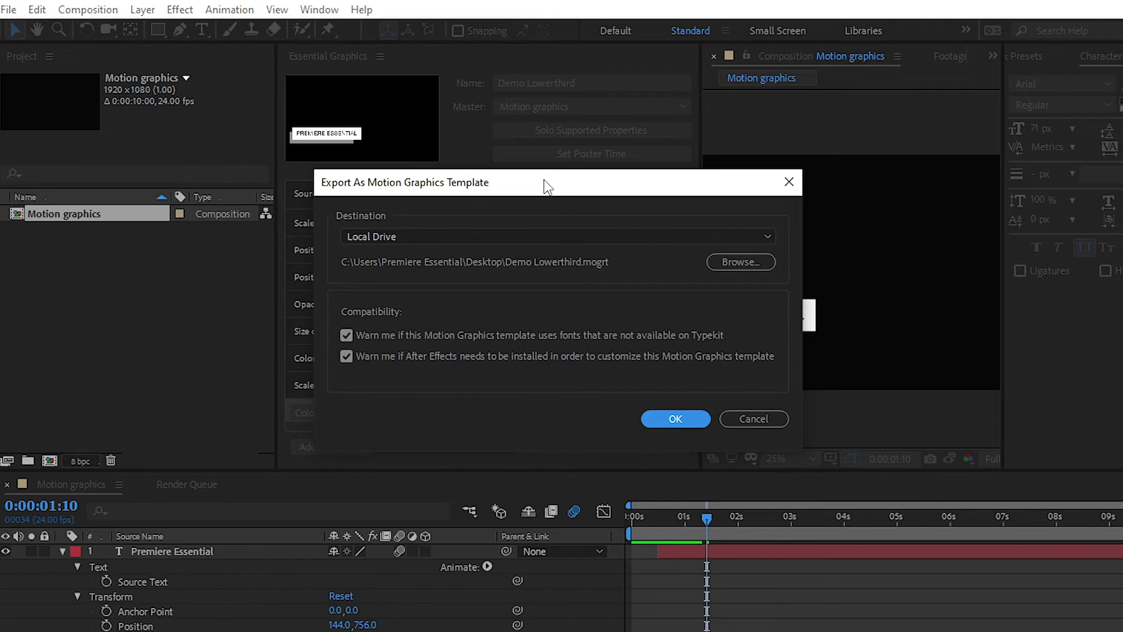
left_click(747, 261)
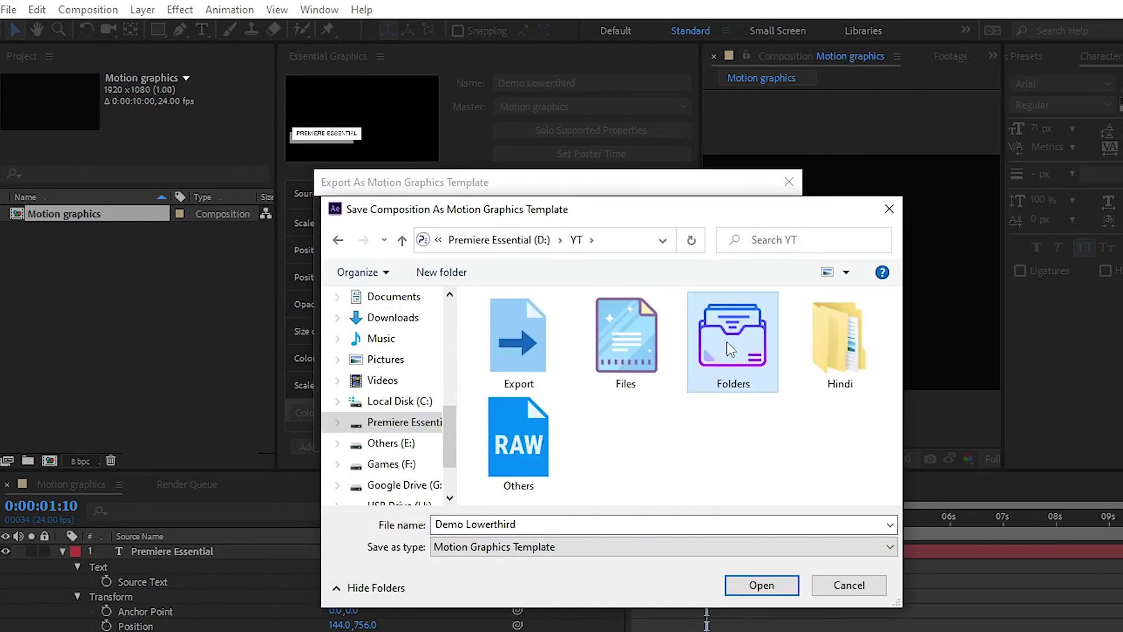
double_click(728, 345)
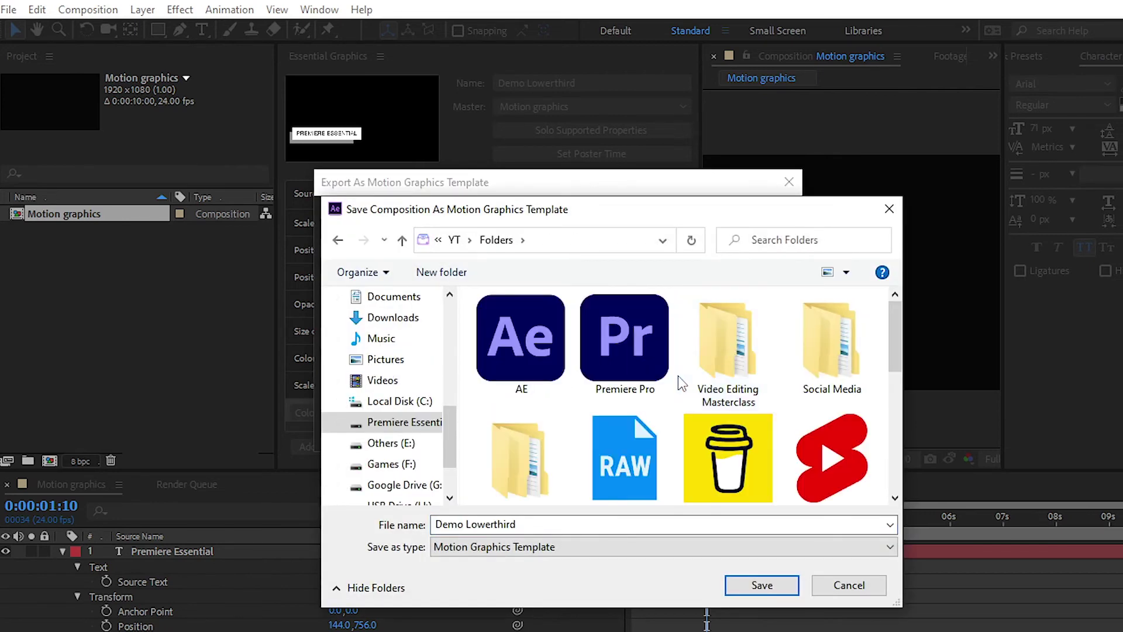
double_click(521, 342)
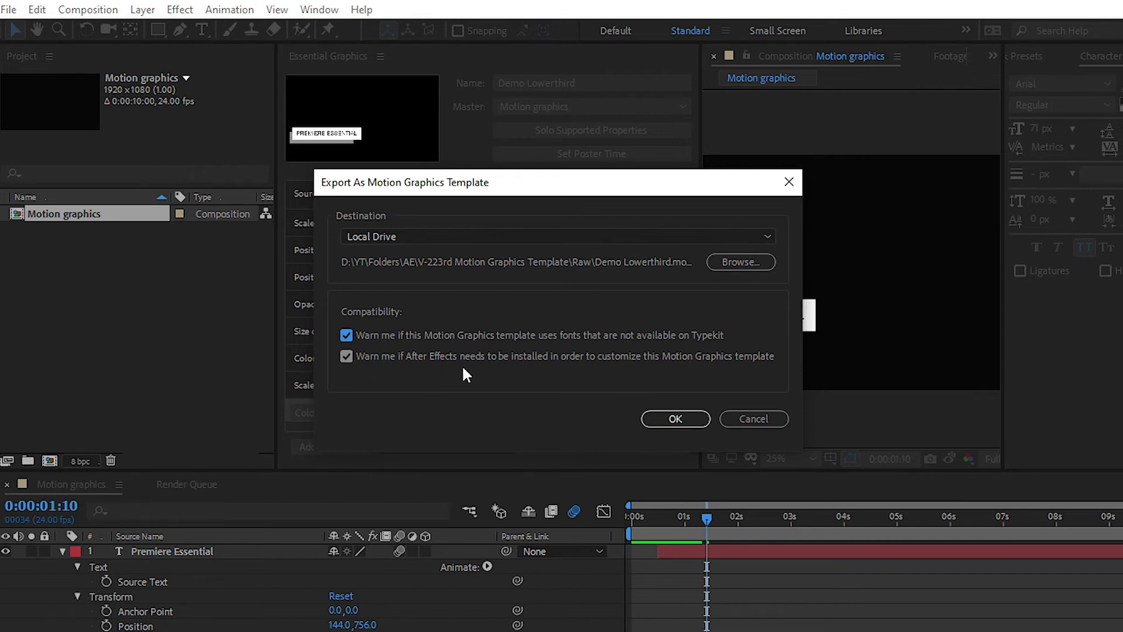
left_click(673, 419)
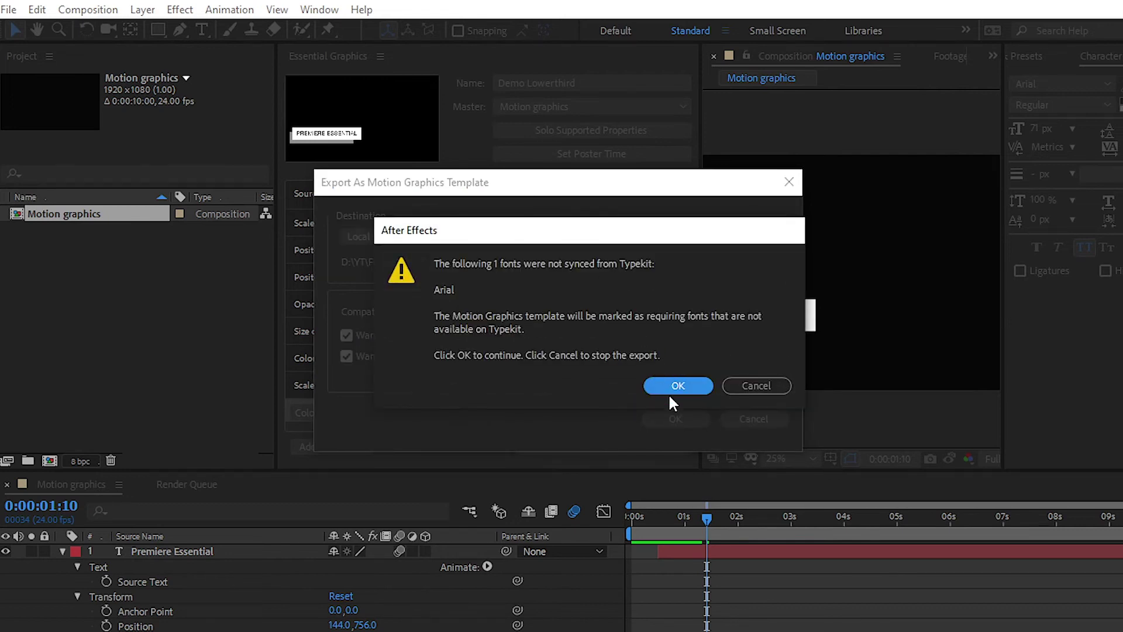
left_click(677, 386)
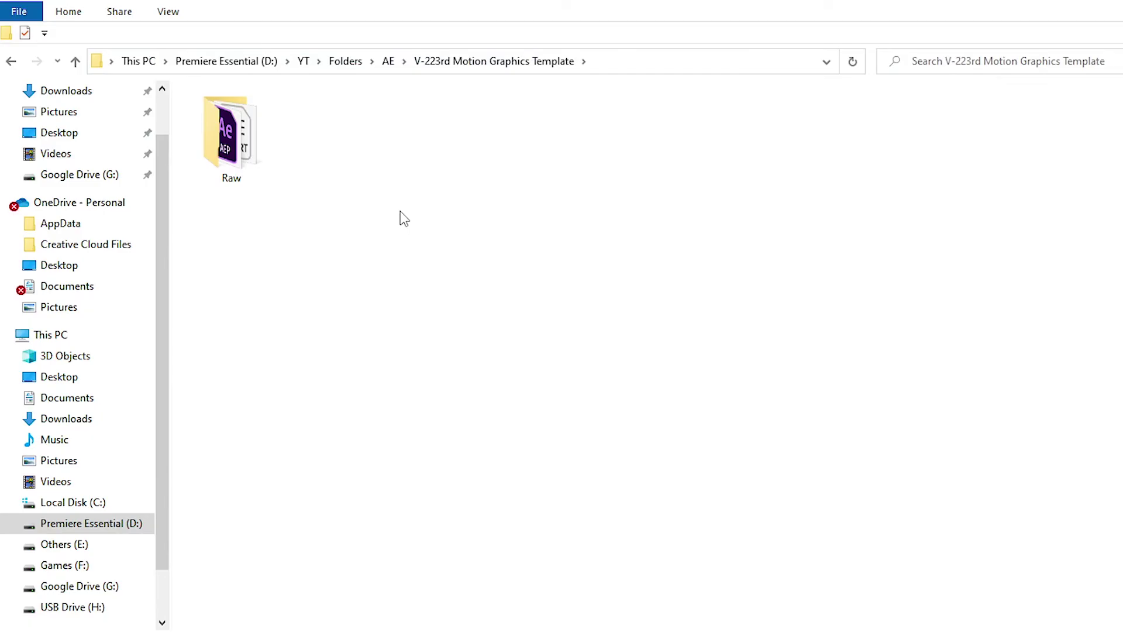
Switch to File Explorer and look at the exported template file in the Raw folder
double_click(230, 137)
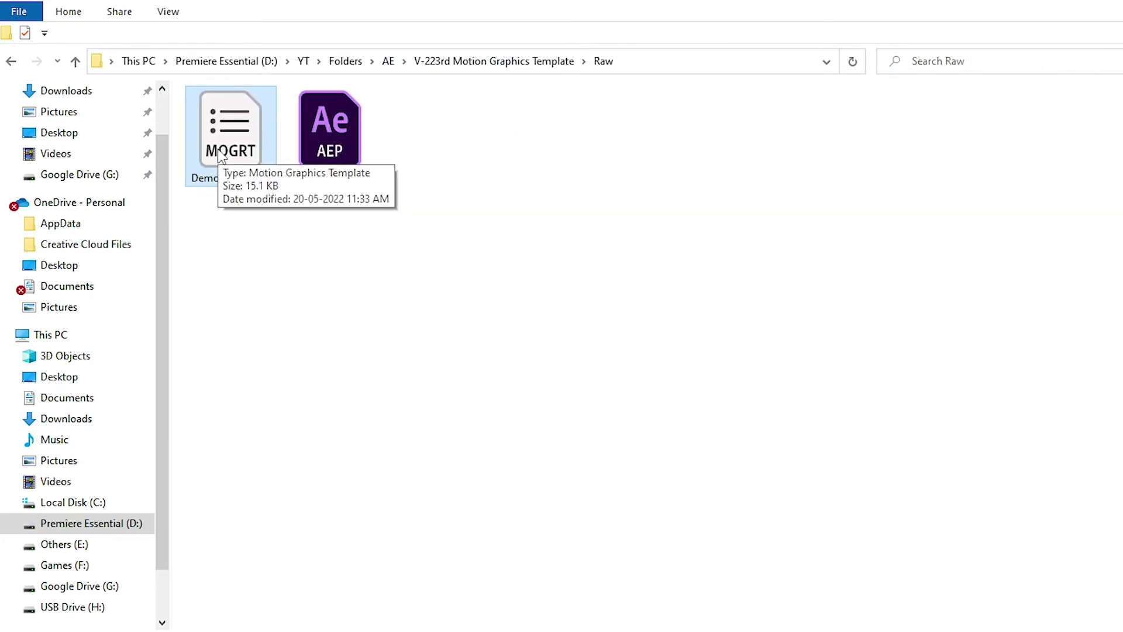
left_click(350, 266)
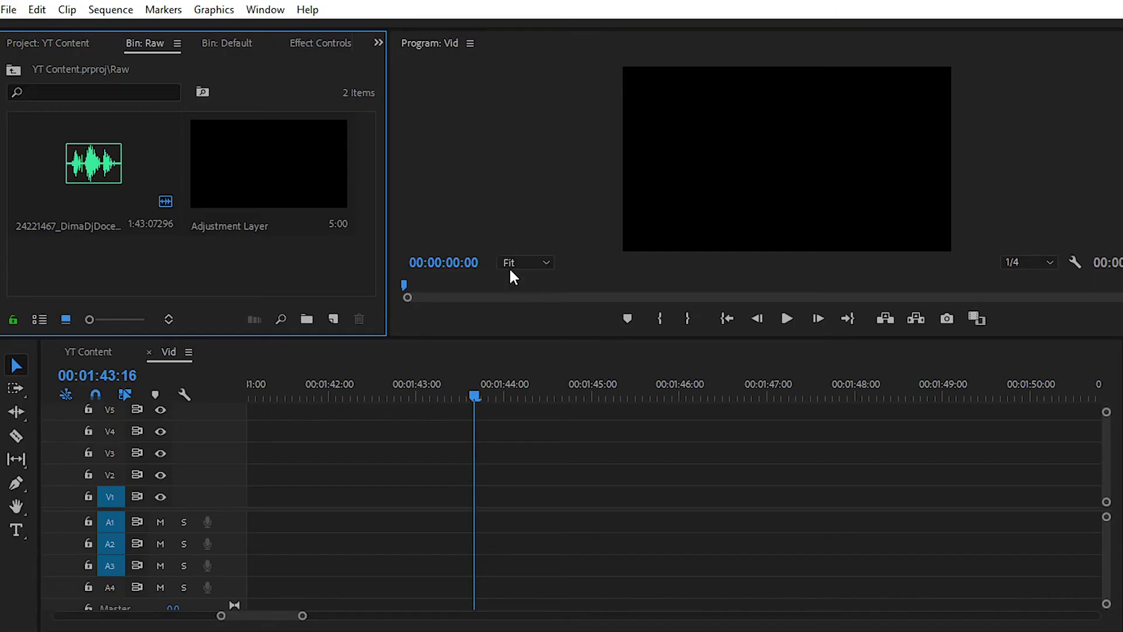
Switch to Premiere Pro, widen the project bin area and show the Essential Graphics panel
left_click_drag(388, 212, 430, 215)
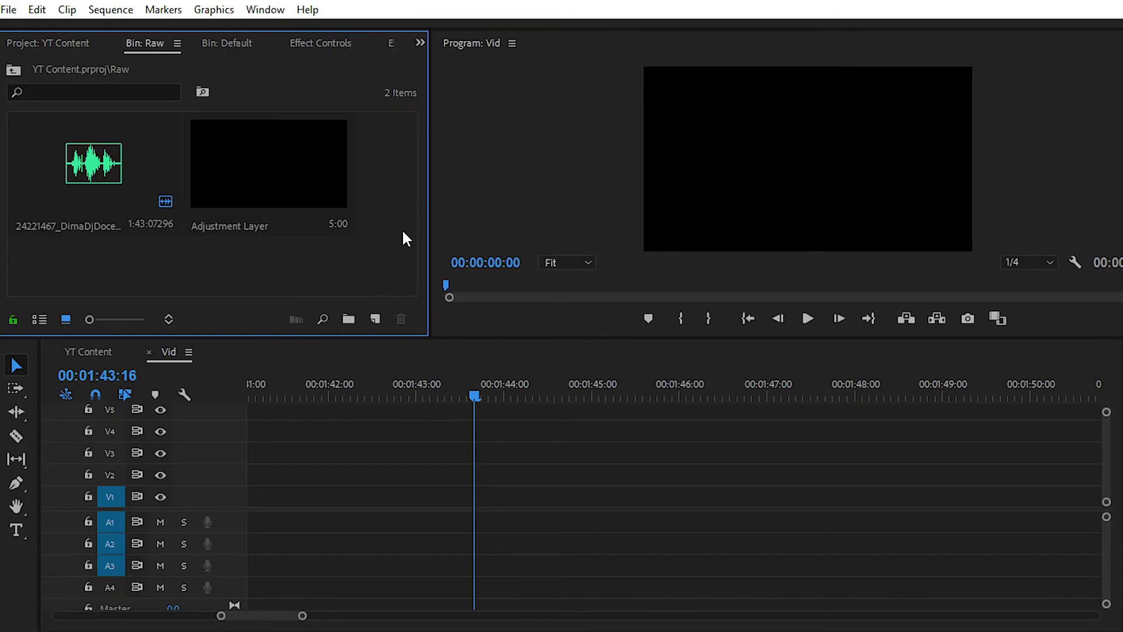
left_click(268, 17)
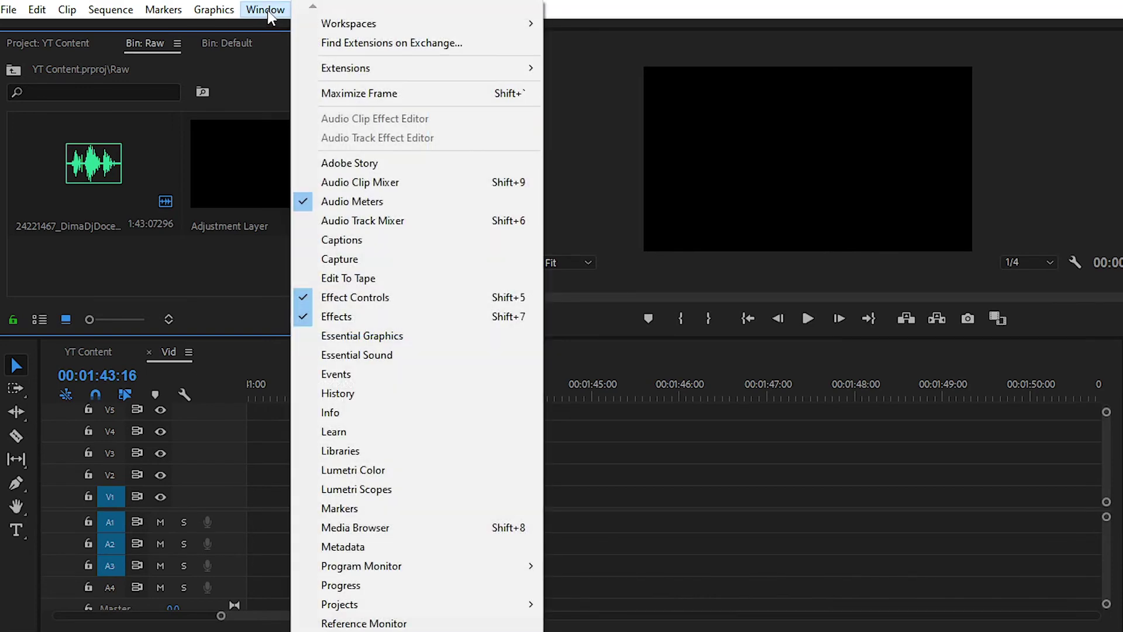
left_click(395, 340)
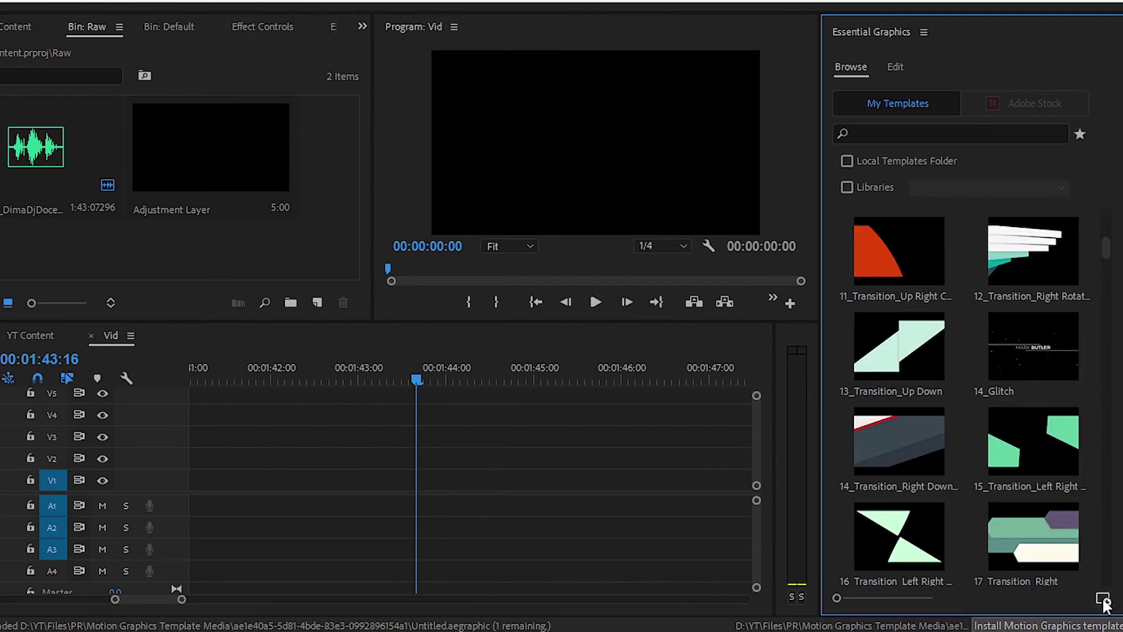
Install the Demo Lowerthird motion graphics template from the AE\V-223rd Motion Graphics Template\Raw folder
left_click(1103, 601)
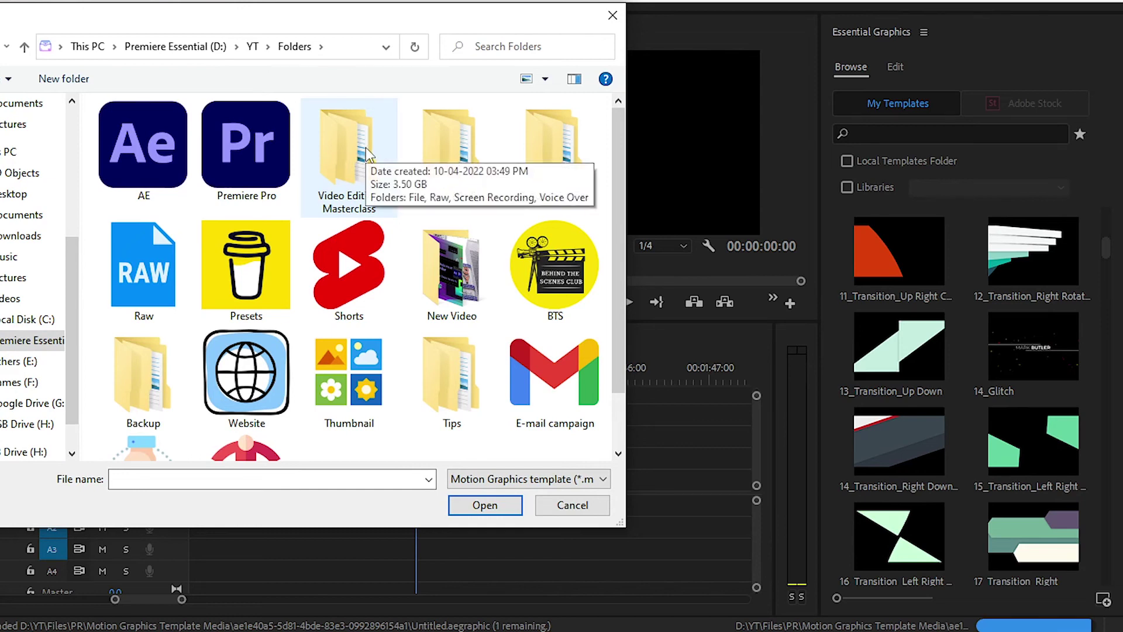
left_click(131, 155)
double_click(131, 154)
double_click(132, 154)
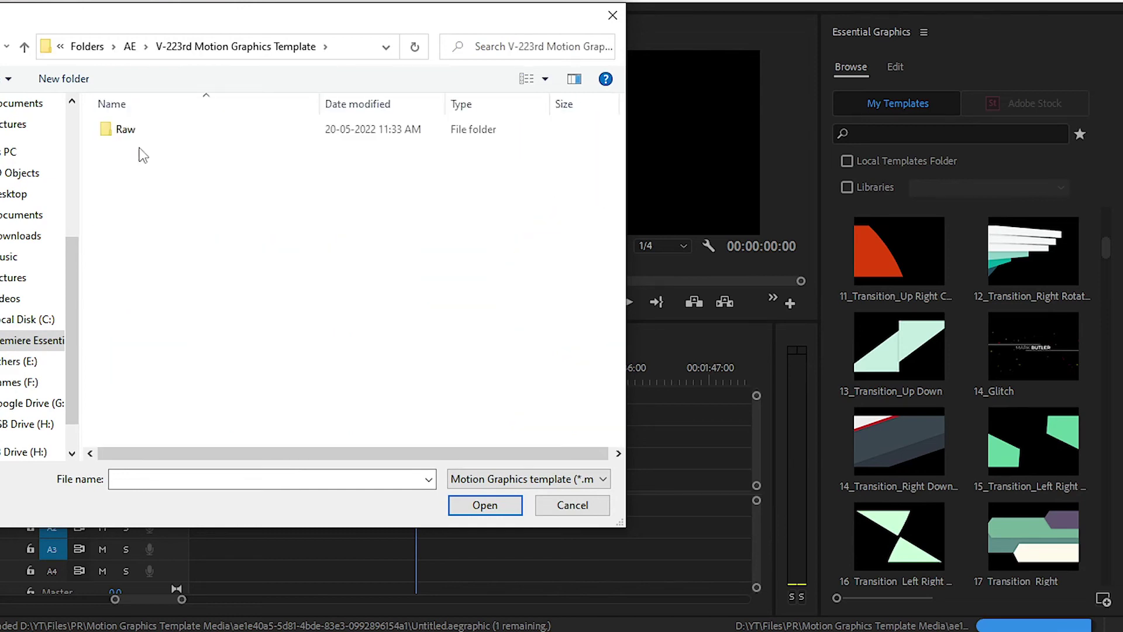
double_click(140, 136)
left_click(140, 140)
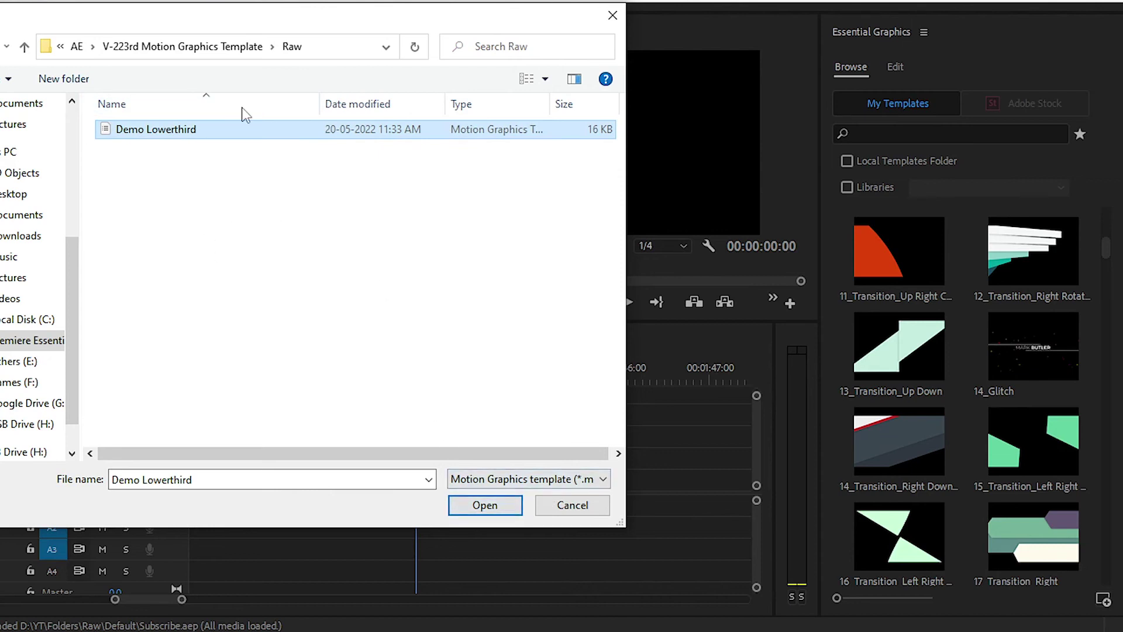
left_click(475, 513)
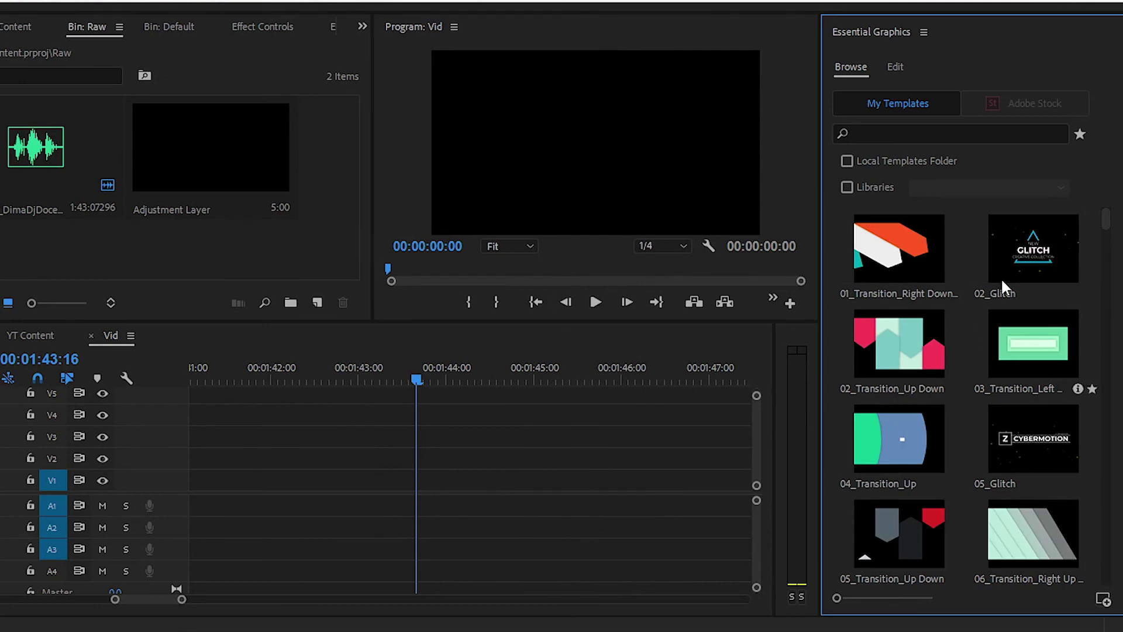
Widen the Essential Graphics panel, browse the installed templates and search them for Demo
left_click_drag(815, 368, 802, 366)
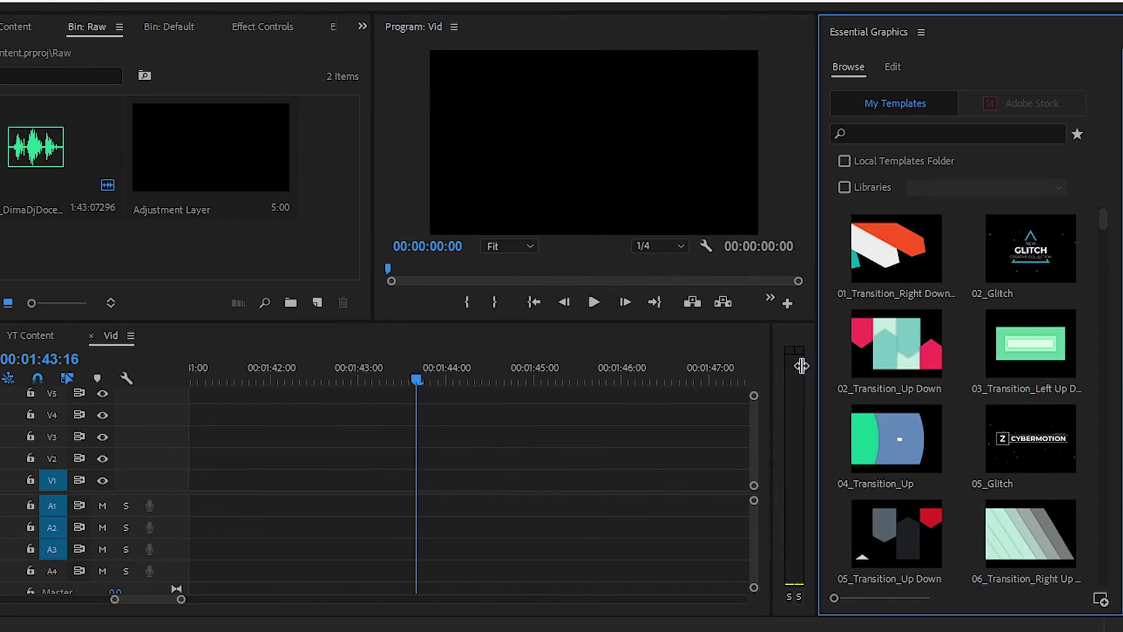
scroll(938, 394, "down", 10)
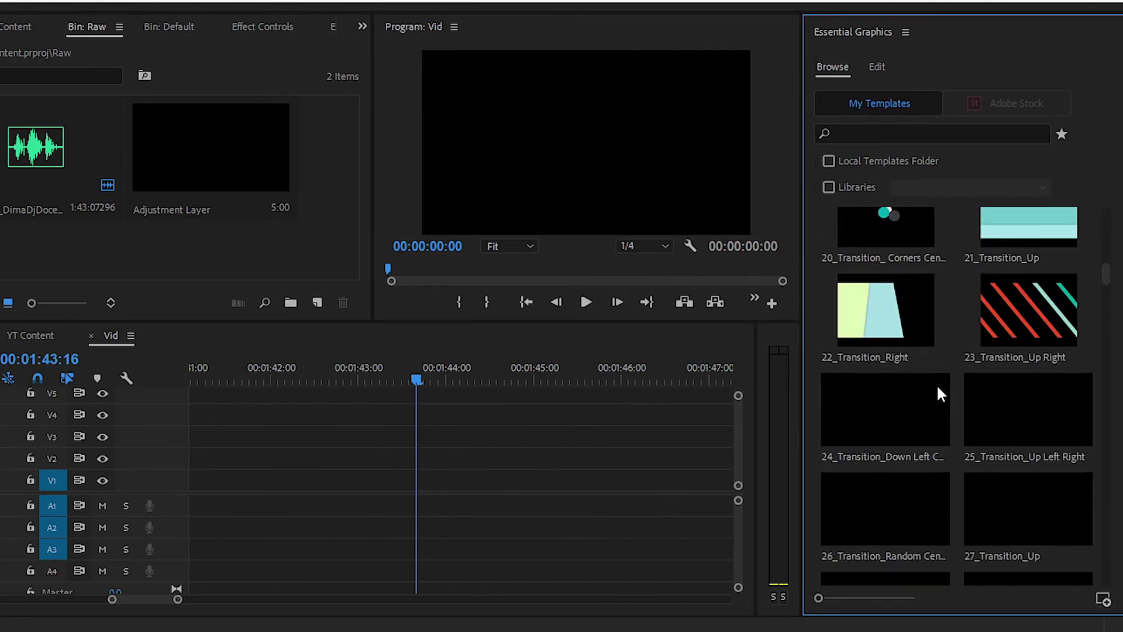
scroll(940, 394, "down", 12)
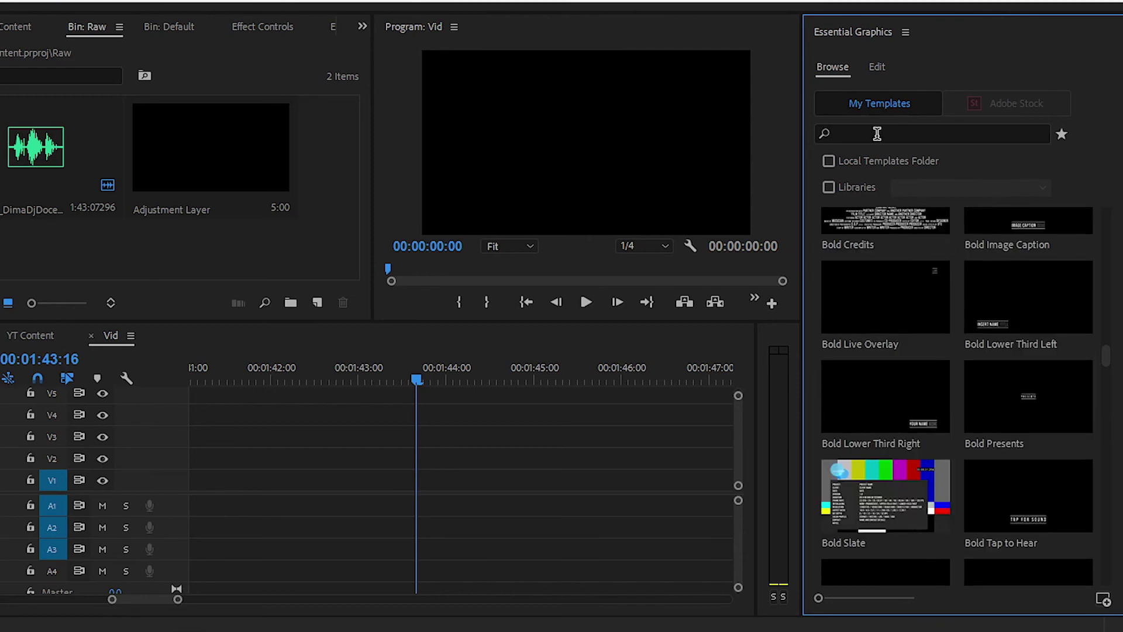
left_click(876, 132)
type("Demo")
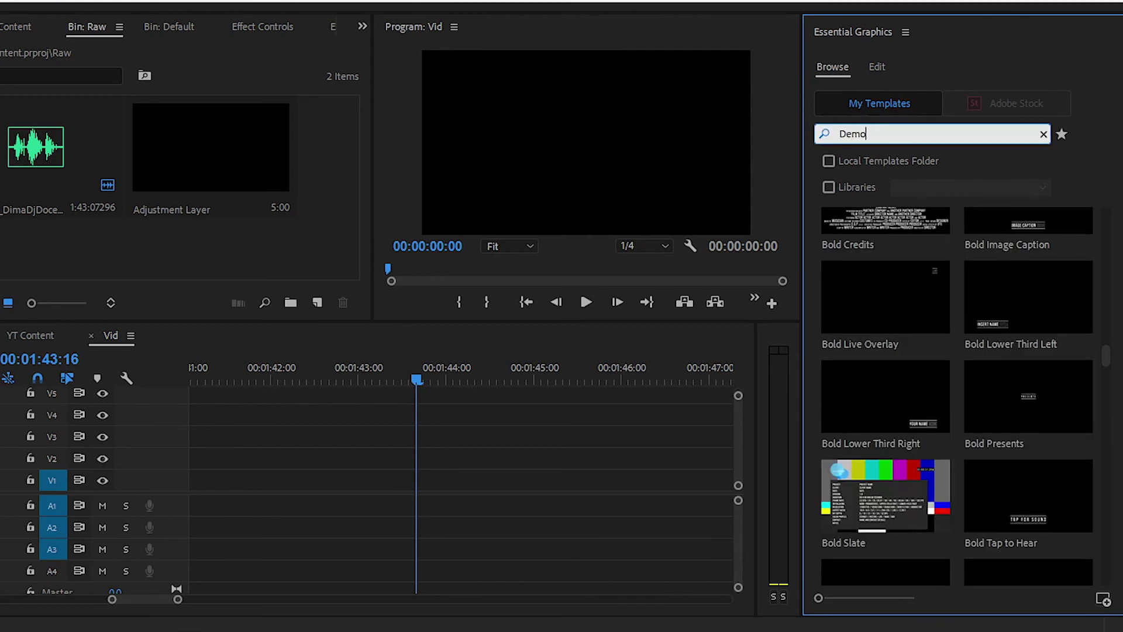
Place the Demo Lowerthird template on track V1 under the playhead at 00:01:43:16 and select the clip to show its editable properties
left_click(901, 240)
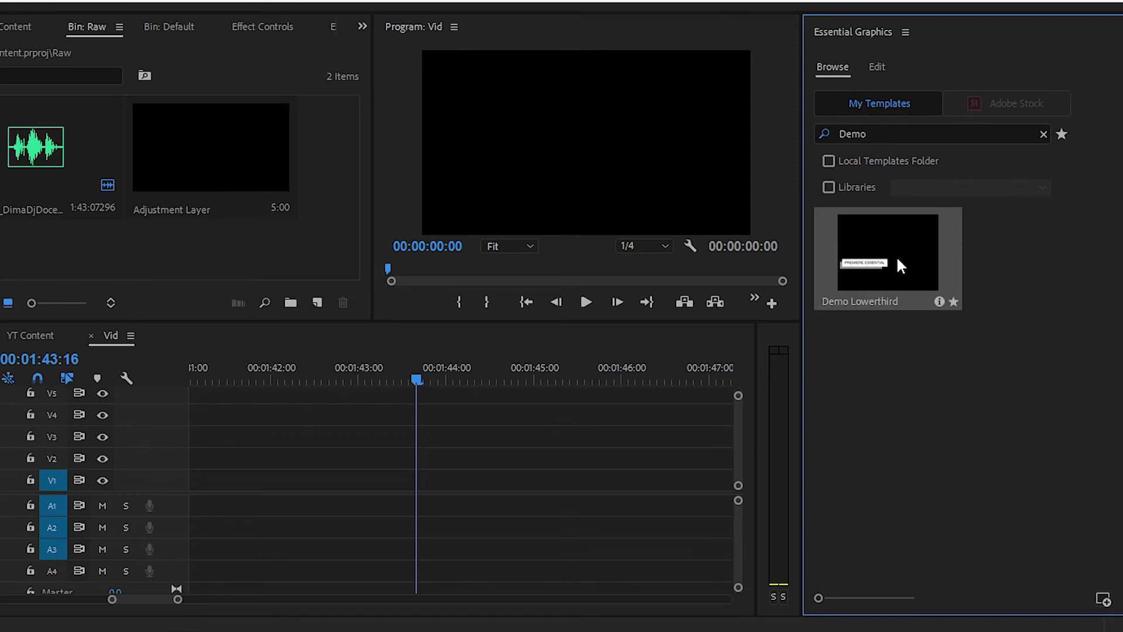
left_click_drag(853, 311, 661, 416)
left_click_drag(415, 491, 322, 494)
key("minus")
key("minus")
key("minus")
left_click(458, 480)
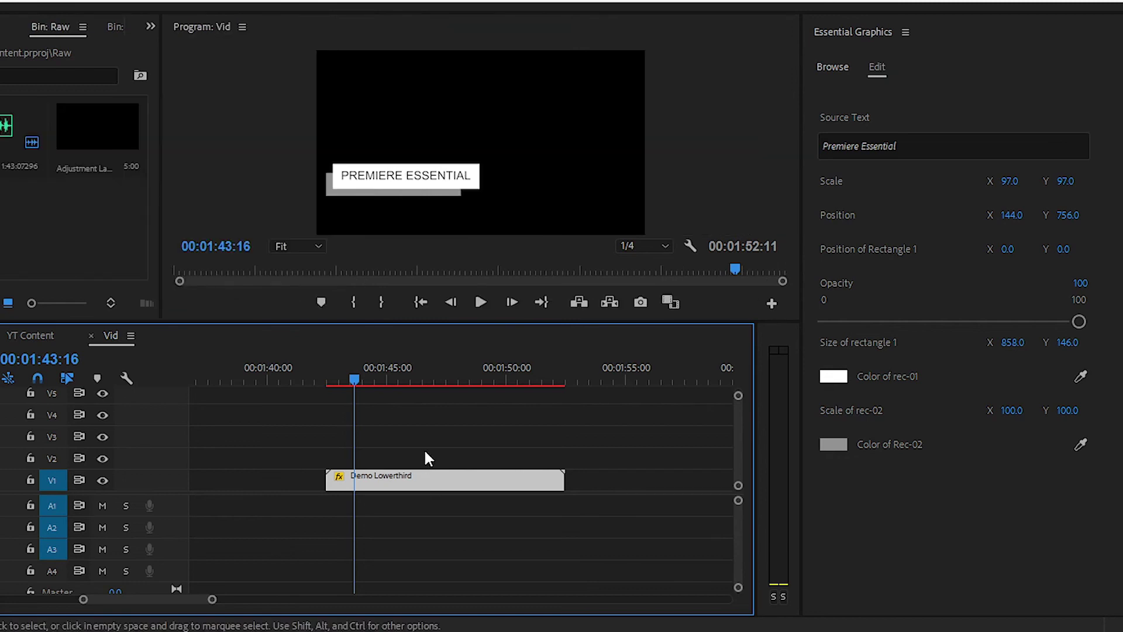
Change the source text of the Demo Lowerthird clip to Music
left_click(419, 461)
left_click(406, 487)
left_click(825, 148)
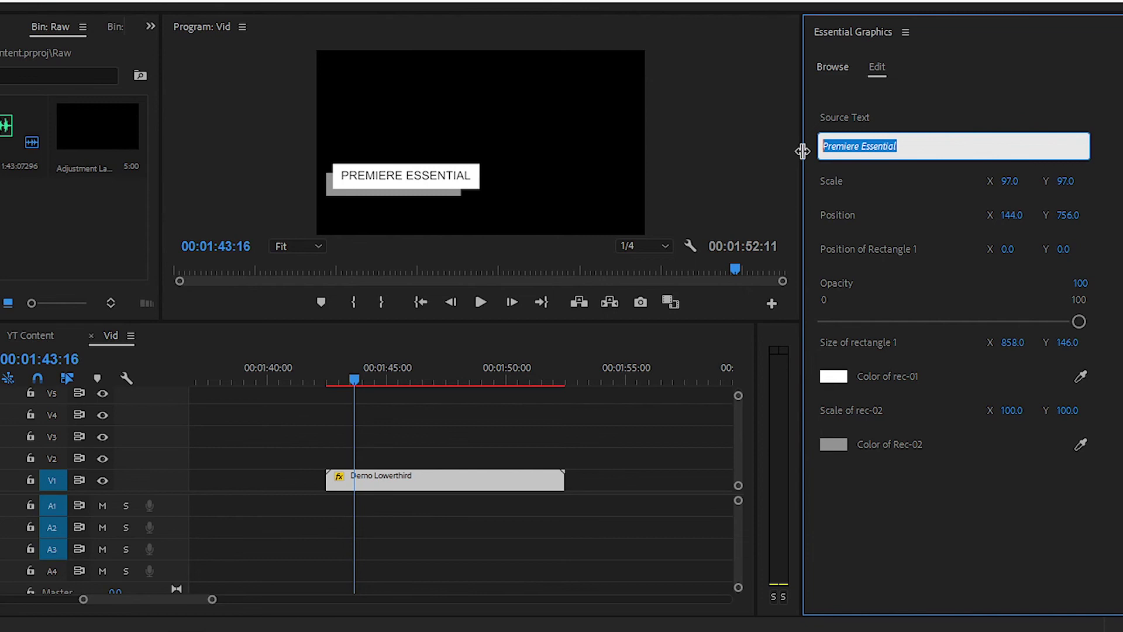
type("Music")
left_click(883, 189)
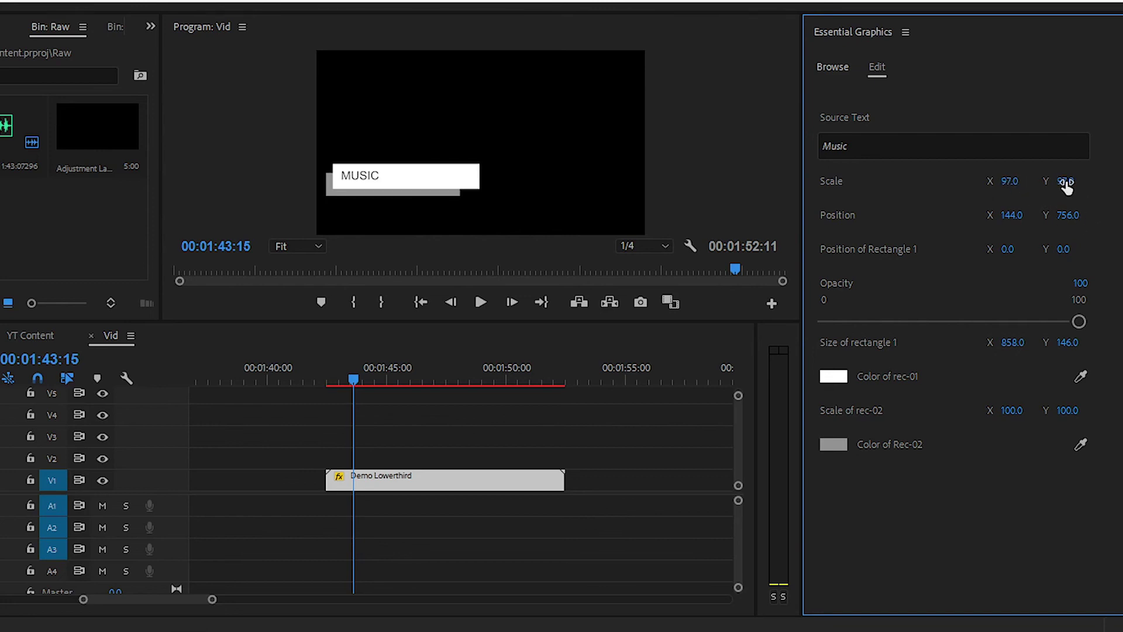
Try adjusting the lower third's position, the position of rectangle 1, the opacity and the size of rectangle 1, restoring the original values
left_click_drag(1024, 216, 1052, 218)
key("ctrl+z")
mouse_move(1006, 249)
left_mouse_down()
mouse_move(1038, 249)
mouse_move(971, 250)
mouse_move(1024, 249)
left_mouse_up()
mouse_move(1079, 321)
left_mouse_down()
mouse_move(754, 342)
mouse_move(872, 322)
mouse_move(1079, 322)
left_mouse_up()
left_click_drag(1007, 346, 911, 346)
mouse_move(1066, 344)
left_mouse_down()
mouse_move(1111, 344)
mouse_move(1087, 344)
left_mouse_up()
With the playhead at 00:01:44:21, try red as the color of rec-01 and undo it
left_click(389, 383)
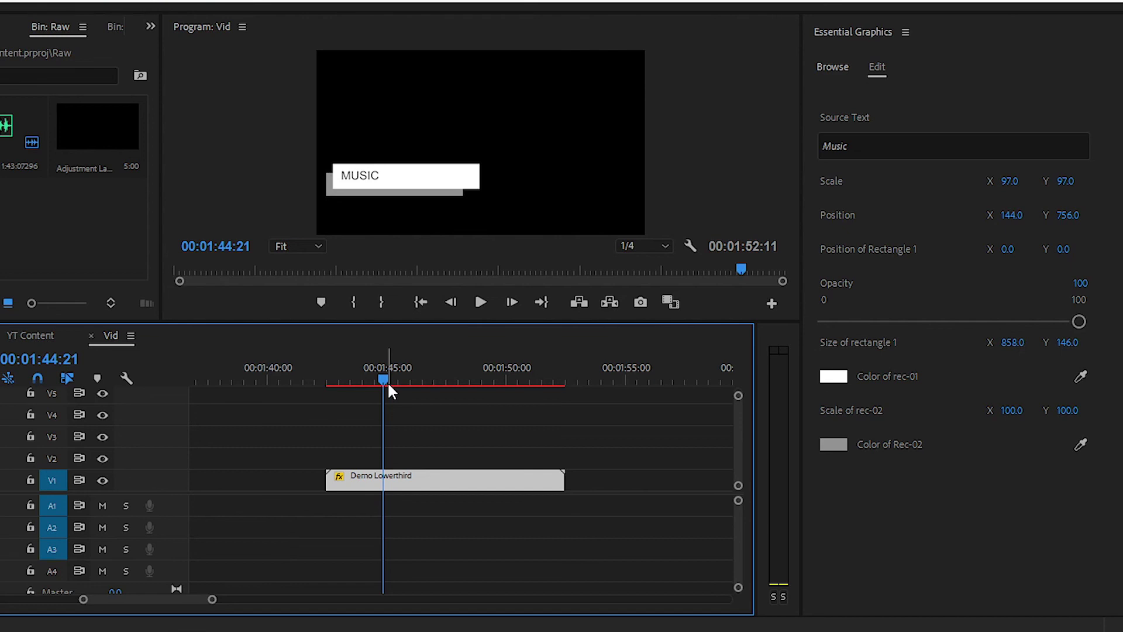
left_click(845, 376)
left_click_drag(489, 399, 665, 190)
left_click_drag(531, 320, 556, 393)
left_click(724, 214)
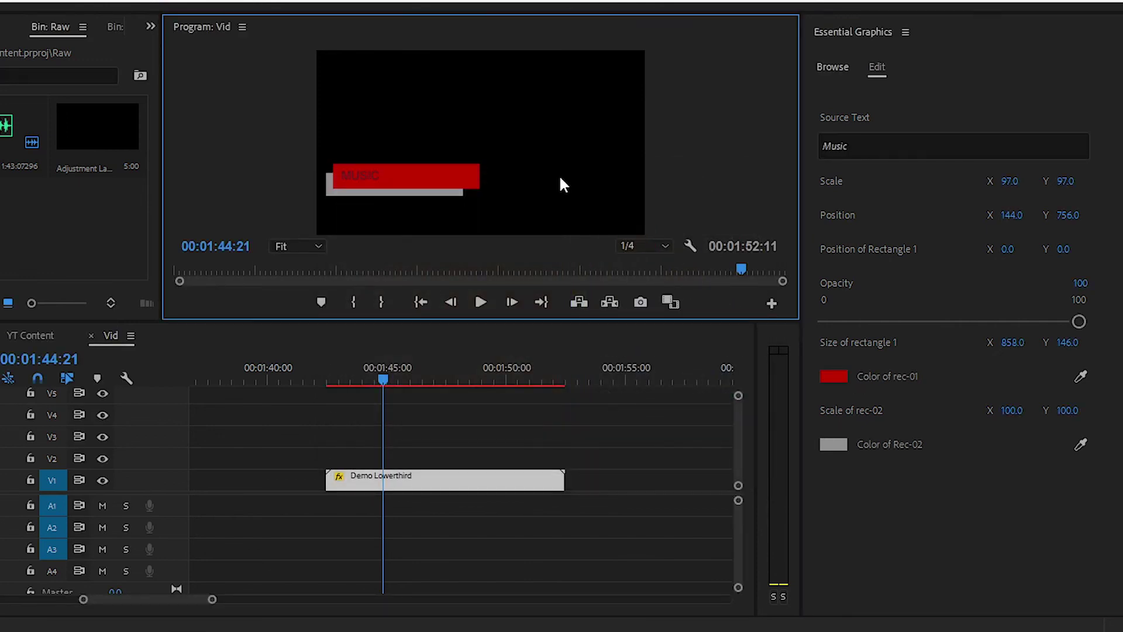
key("ctrl+z")
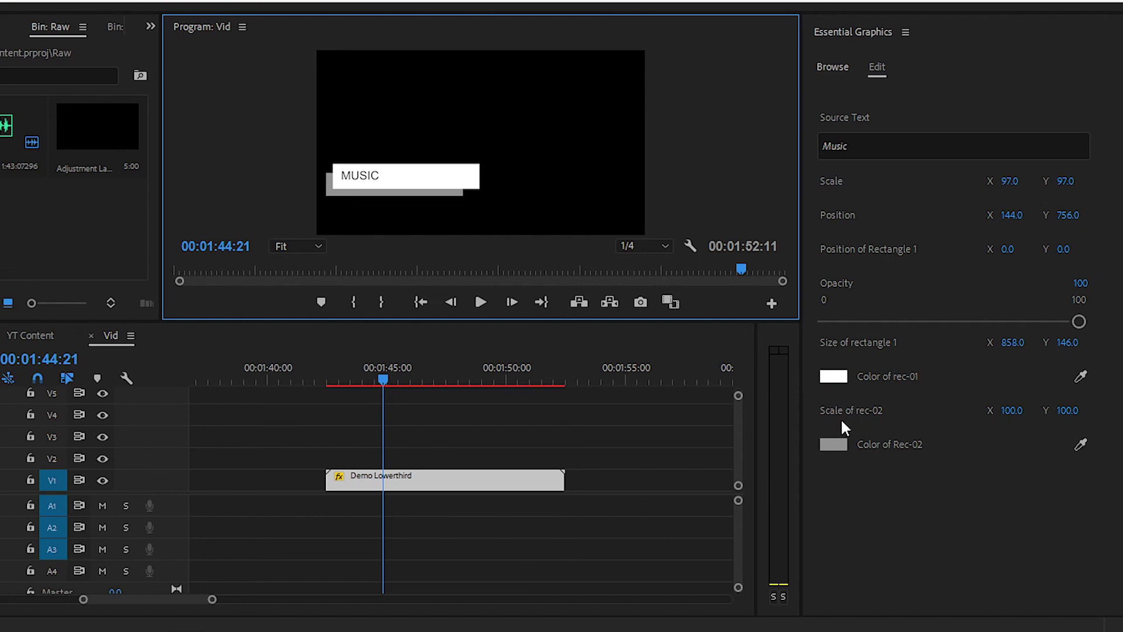
Set the color of Rec-02 to a dark grey
left_click(835, 443)
left_click_drag(388, 401, 319, 267)
left_click(691, 214)
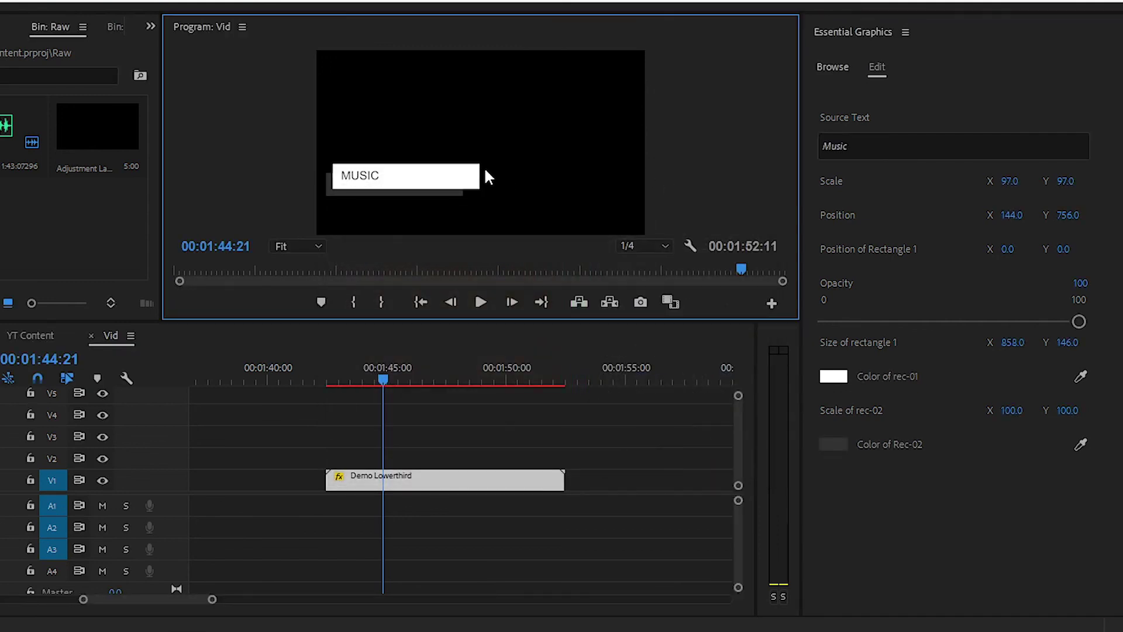